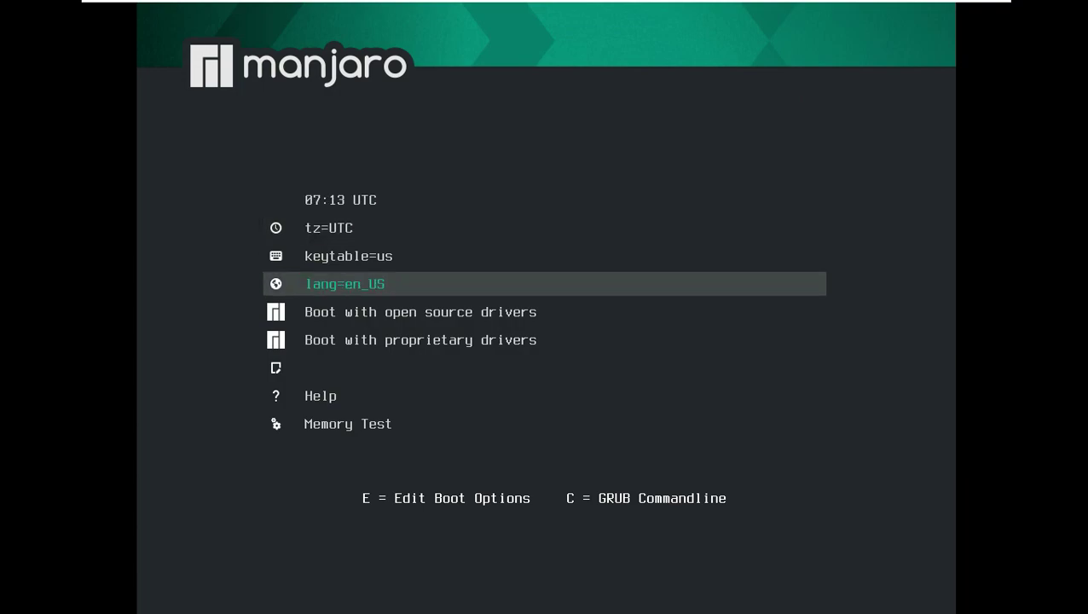
Step: Boot the Manjaro live system with open source drivers, keeping the default boot options
key(Up)
key(Up)
key(Up)
key(Up)
key(Up)
key(Up)
key(Up)
key(Up)
key(Up)
key(Down)
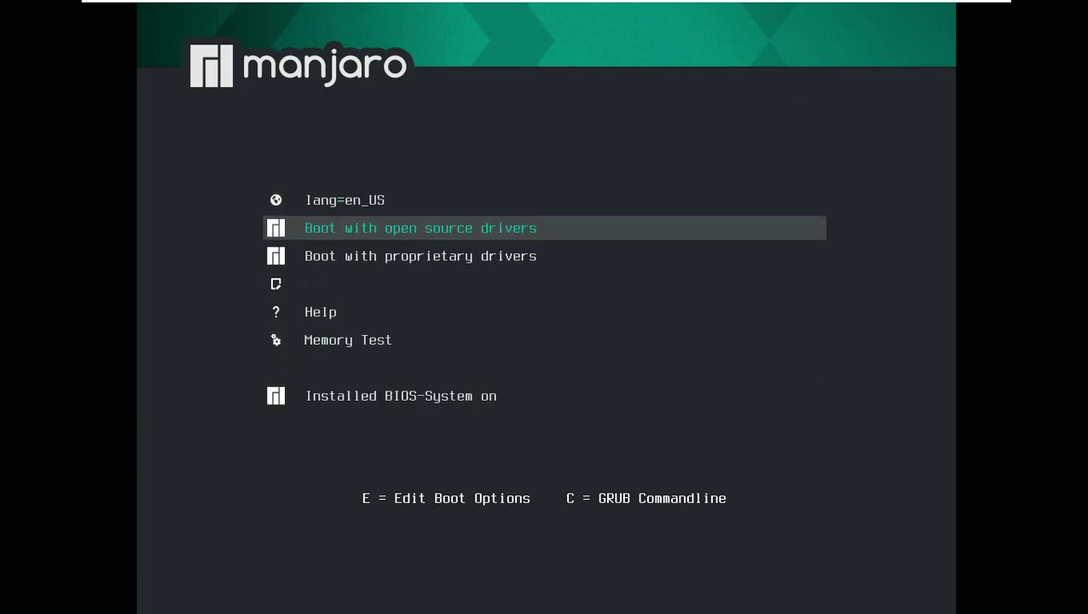
key(Up)
key(Up)
key(Up)
key(Up)
key(Down)
key(Down)
key(Down)
key(Down)
key(Return)
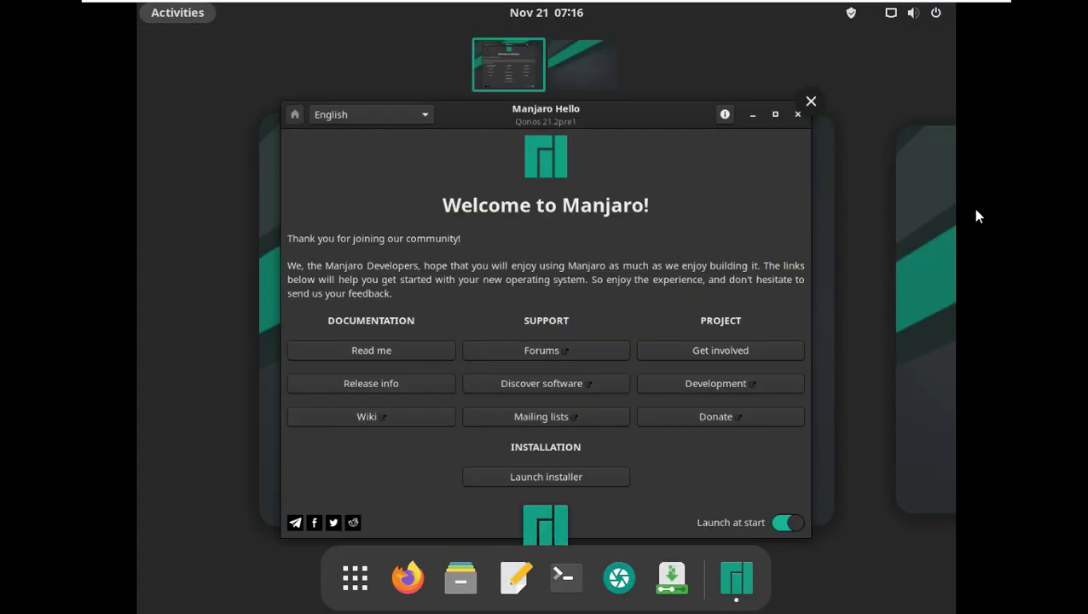
Step: Stretch the virtual machine's guest display to fill the whole screen
mouse_move(853, 4)
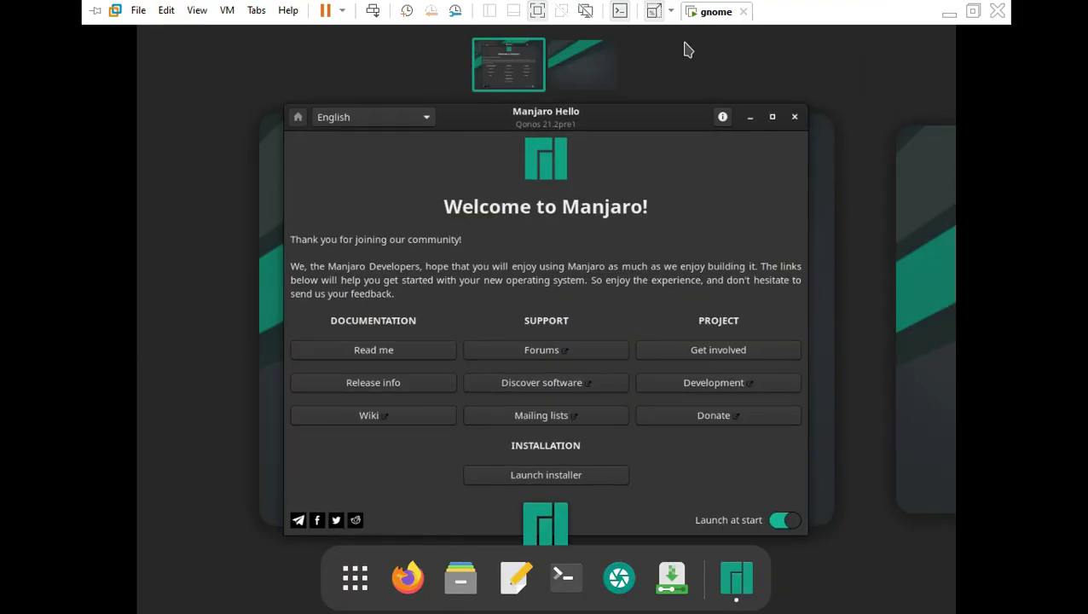
click(671, 11)
click(676, 33)
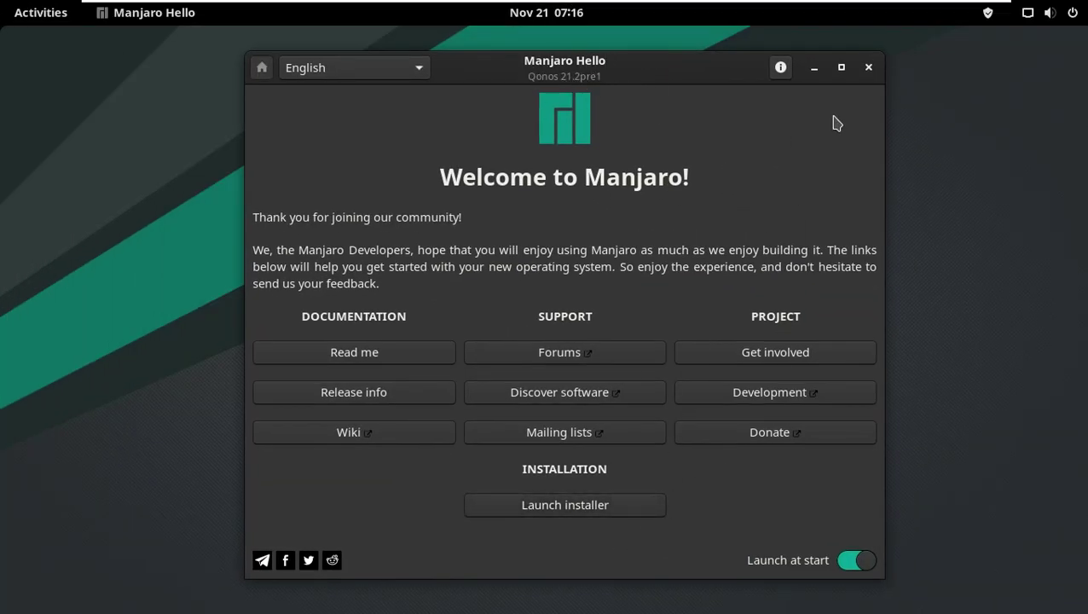
Step: Launch the Manjaro installer in a maximized window and continue with American English as the language
key(alt+F4)
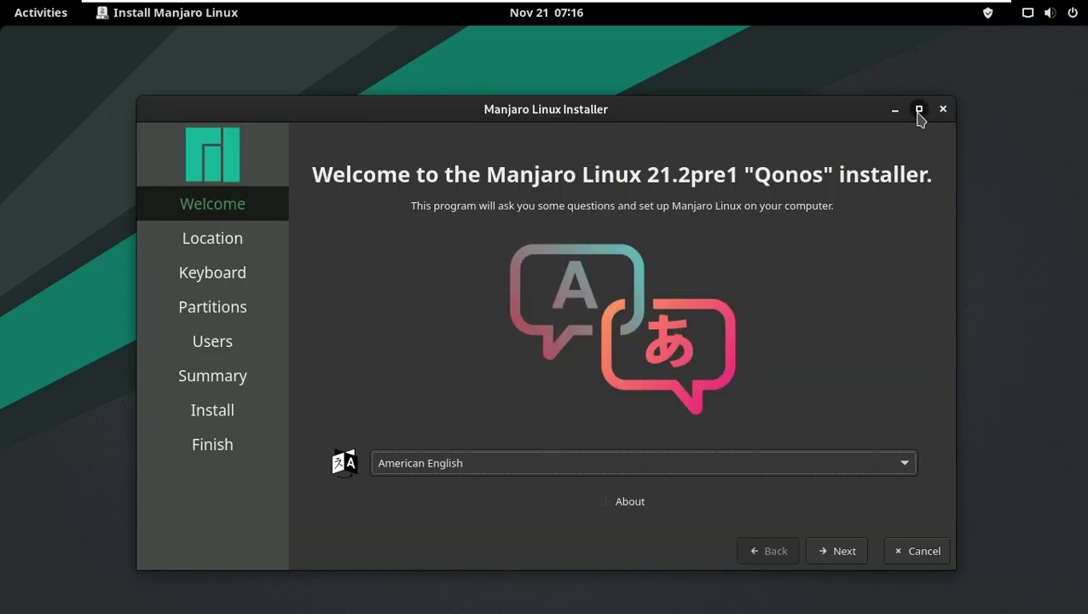
key(super+Up)
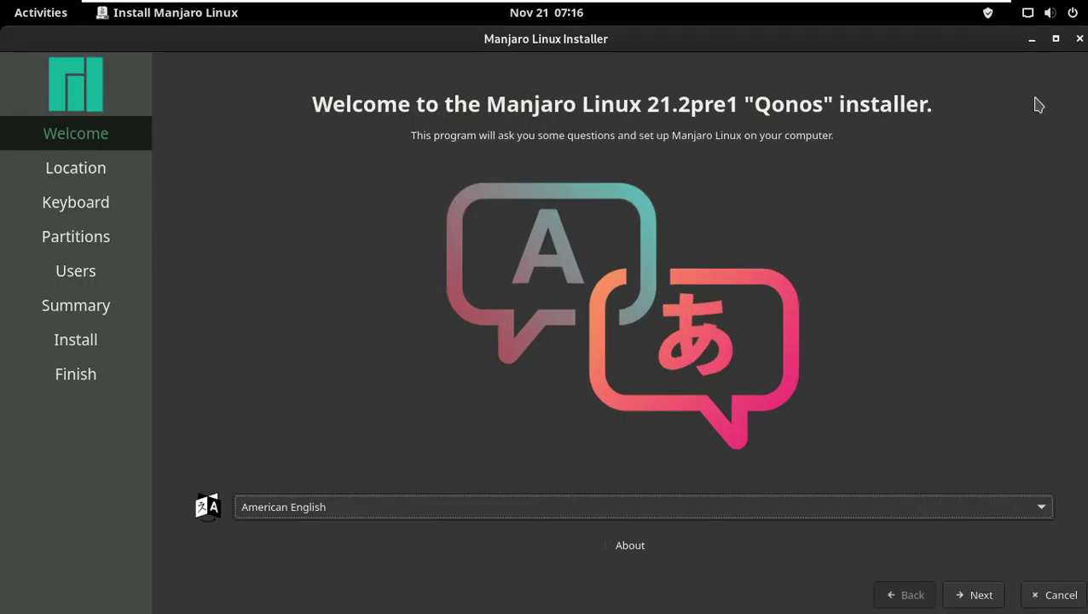
click(698, 505)
scroll(656, 438, down, 4)
scroll(656, 438, up, 6)
click(349, 225)
click(971, 595)
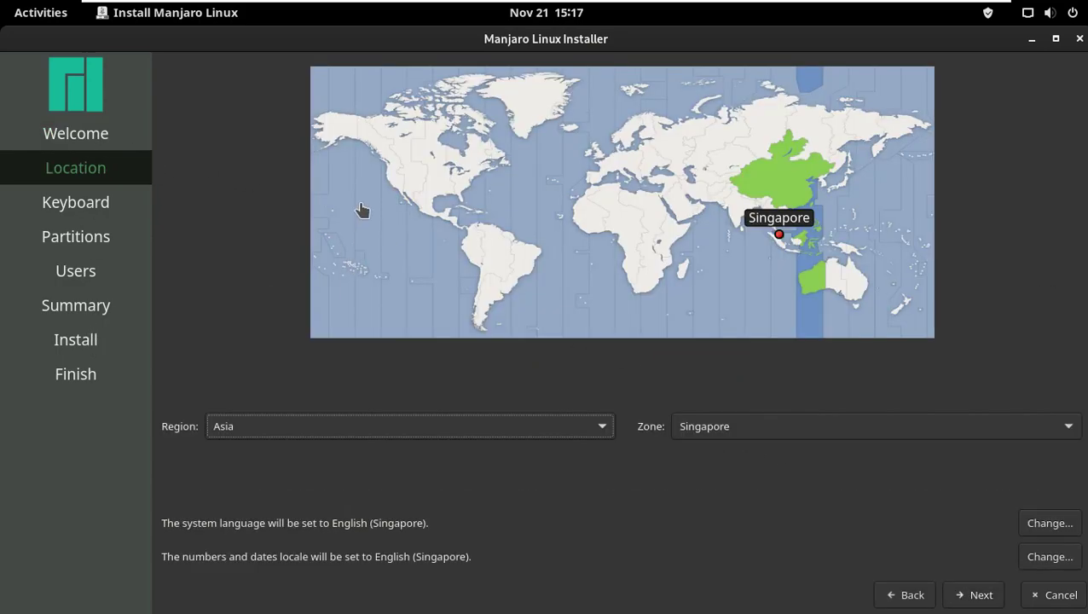
Step: Try Boise, Los Angeles, Sydney and Darwin as the time zone location on the map
click(390, 175)
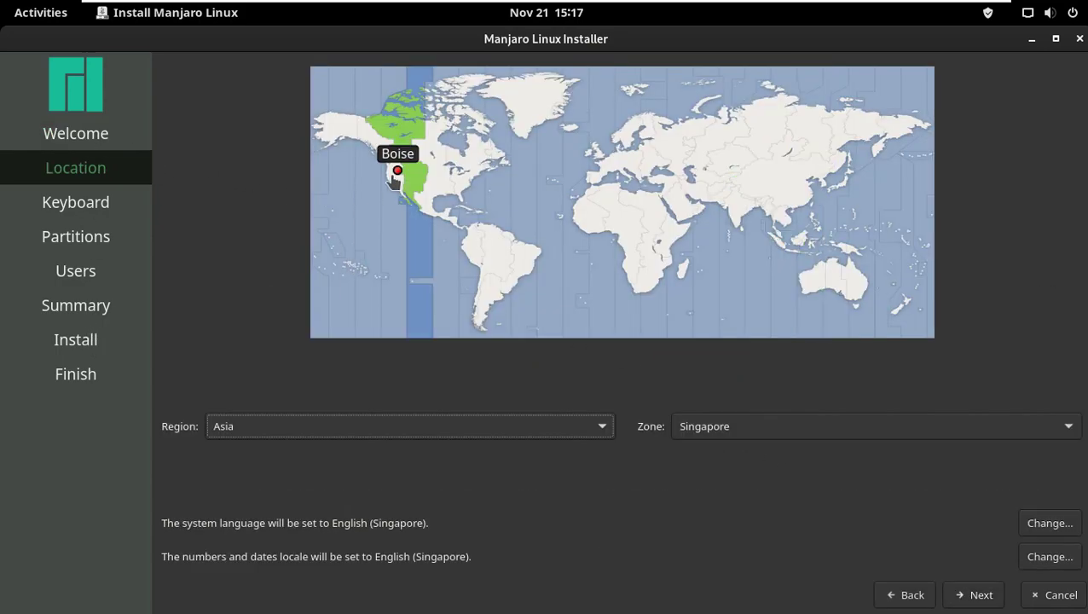
click(398, 204)
click(758, 435)
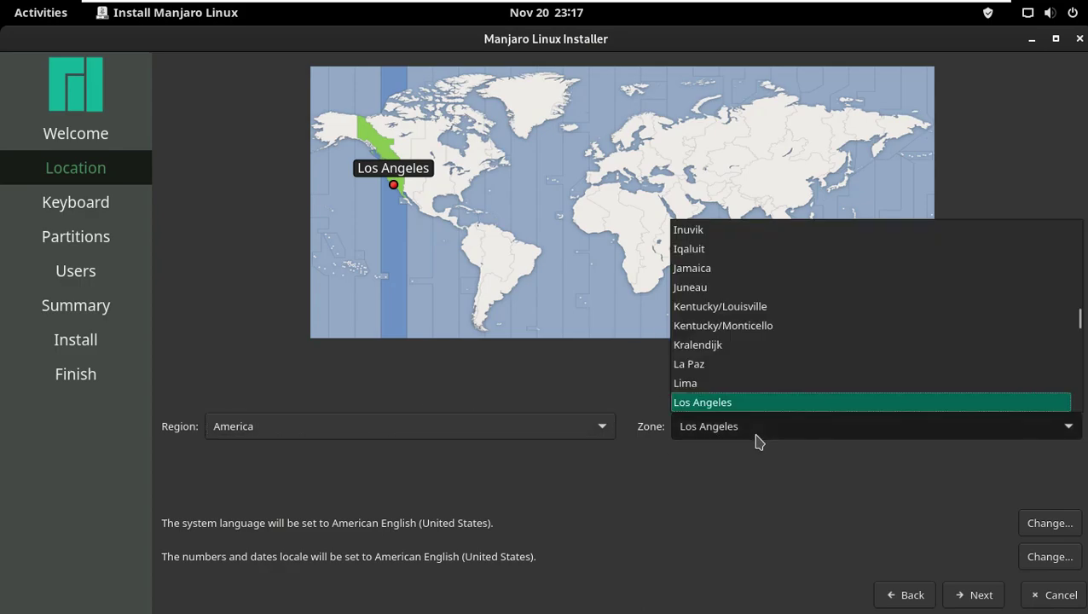
click(589, 427)
click(465, 435)
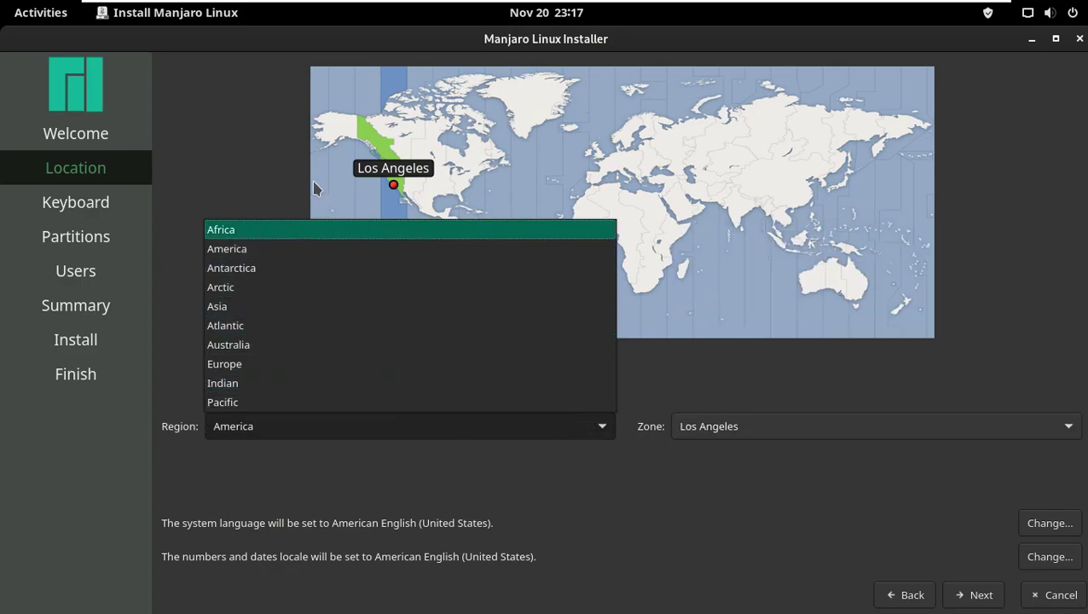
click(245, 163)
click(823, 293)
click(861, 292)
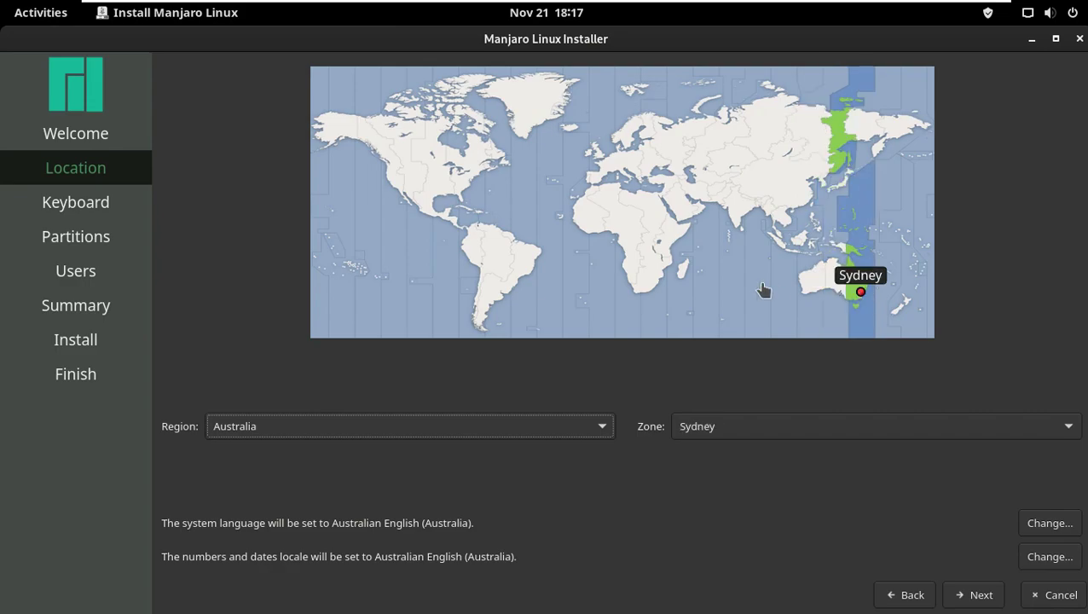
click(768, 258)
click(395, 186)
click(821, 266)
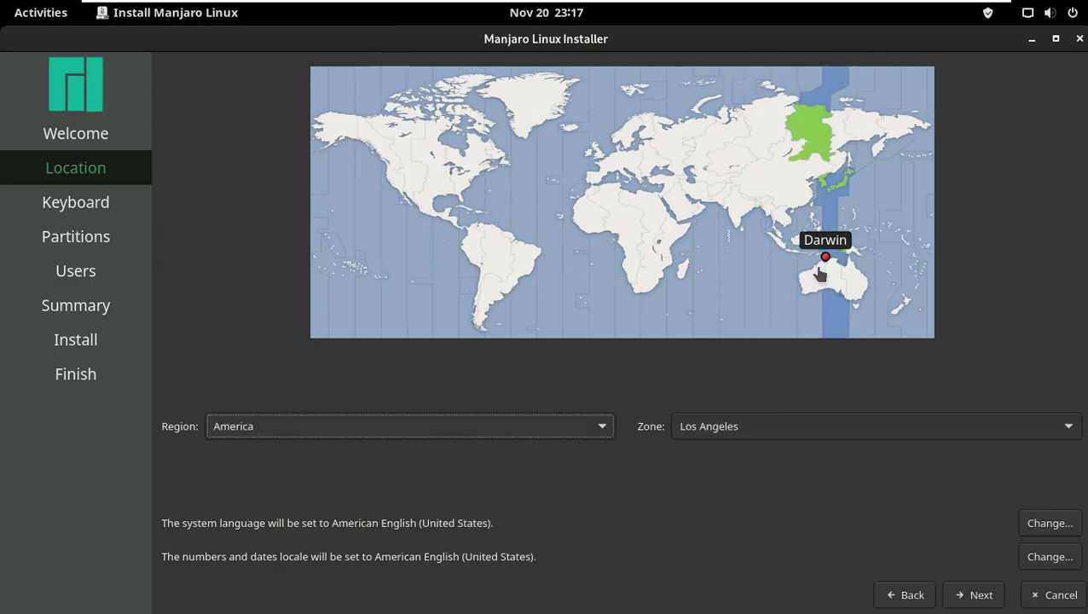
Step: Set the location to the America region with the Los Angeles zone and continue to the keyboard settings
click(381, 181)
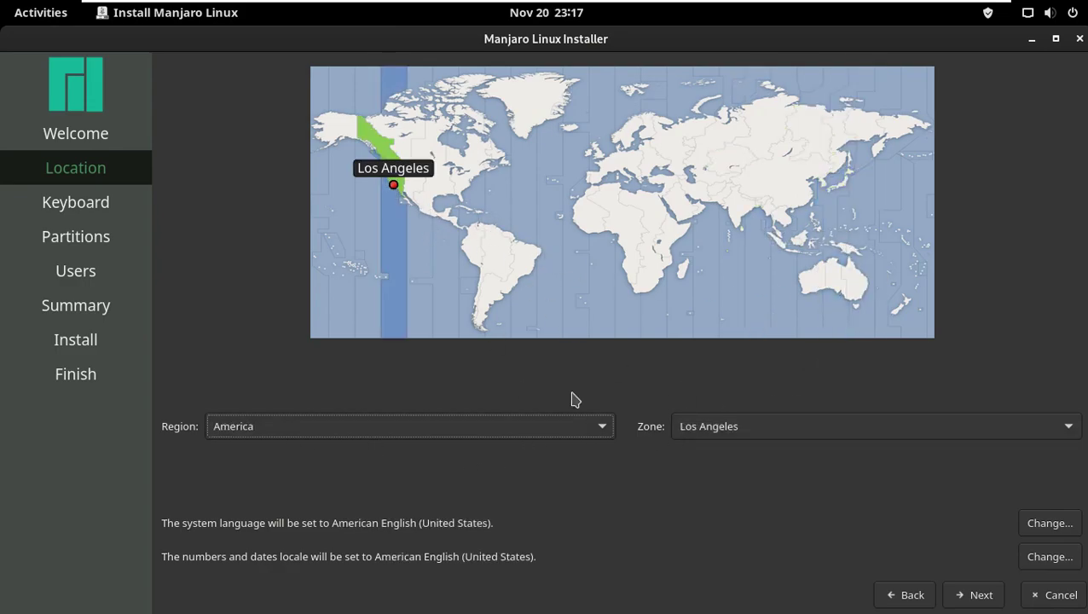
click(962, 595)
Step: Keep the Generic 105-key PC keyboard model with the English (US) Default layout and continue to the partition settings
click(510, 250)
scroll(518, 400, up, 5)
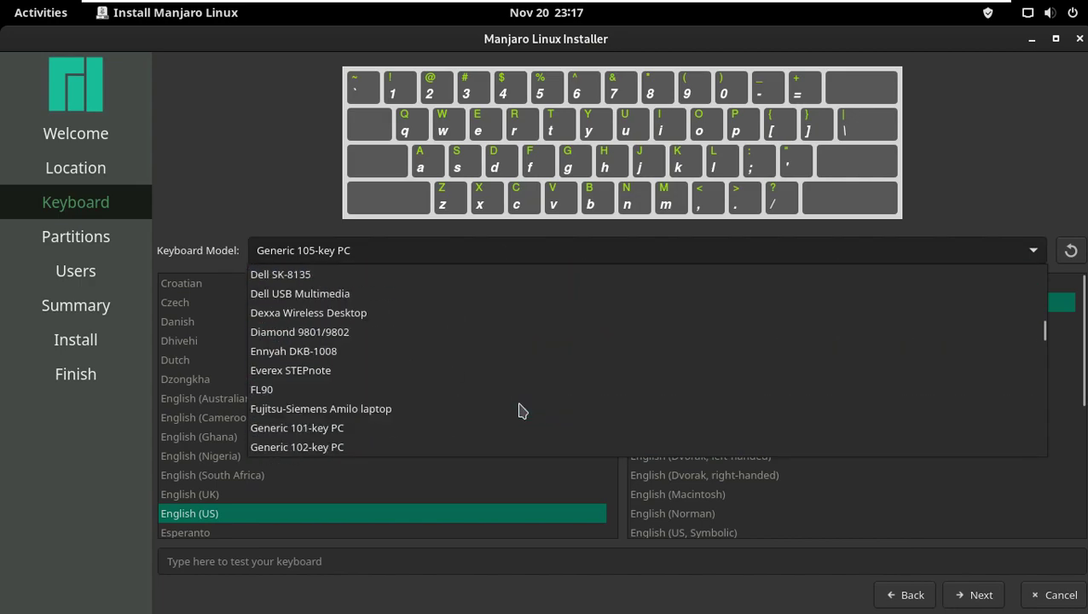
click(253, 163)
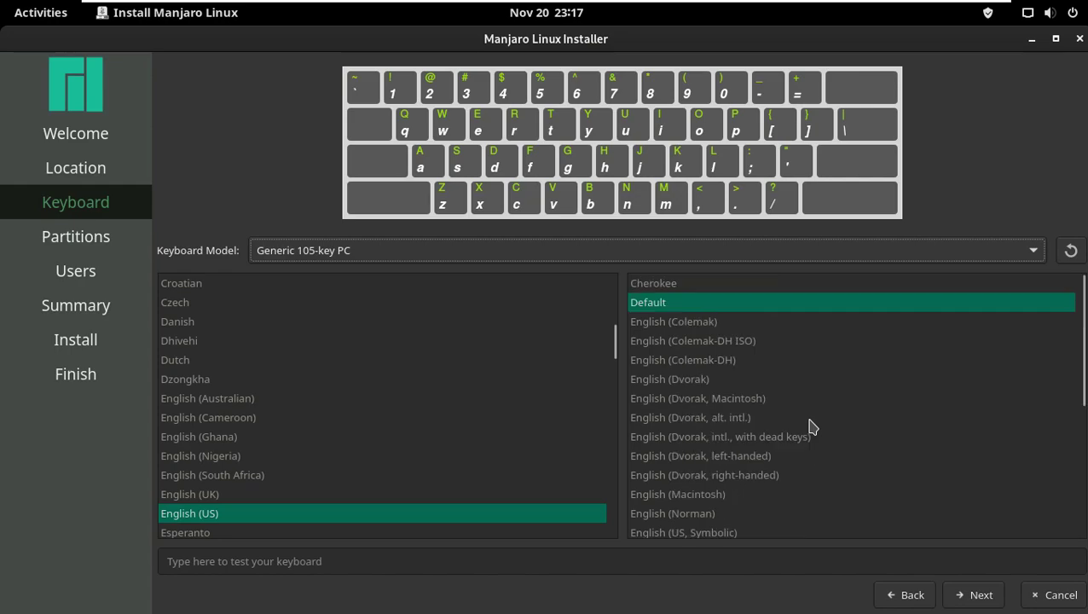
scroll(479, 427, up, 2)
scroll(527, 418, up, 2)
scroll(528, 418, down, 5)
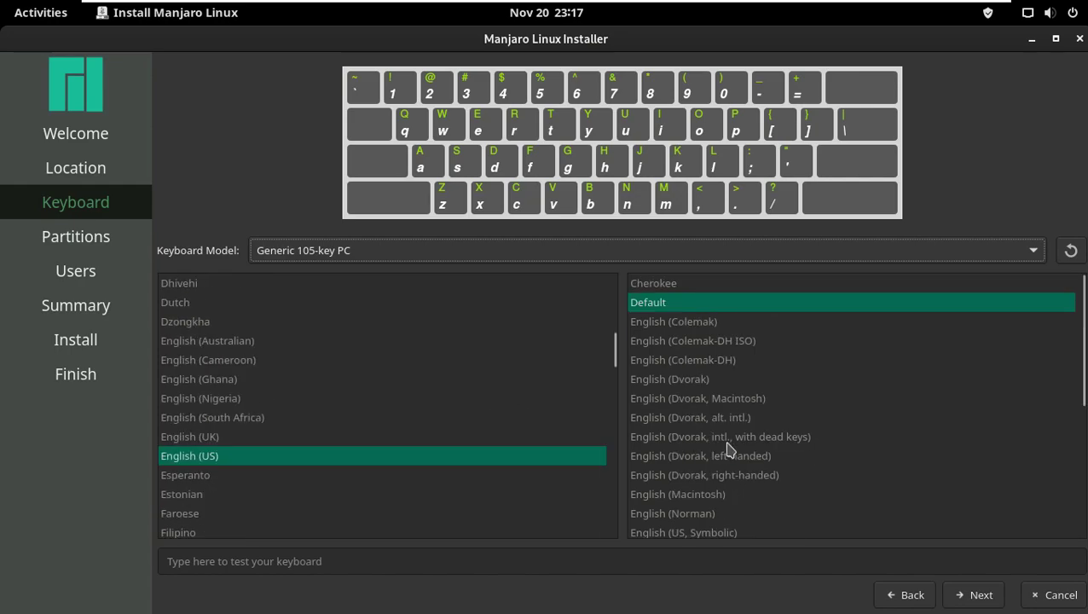
click(981, 595)
Step: Set the Erase disk option to No Swap and ext4, checking the boot loader and storage device choices
click(359, 168)
click(335, 189)
click(451, 163)
click(450, 187)
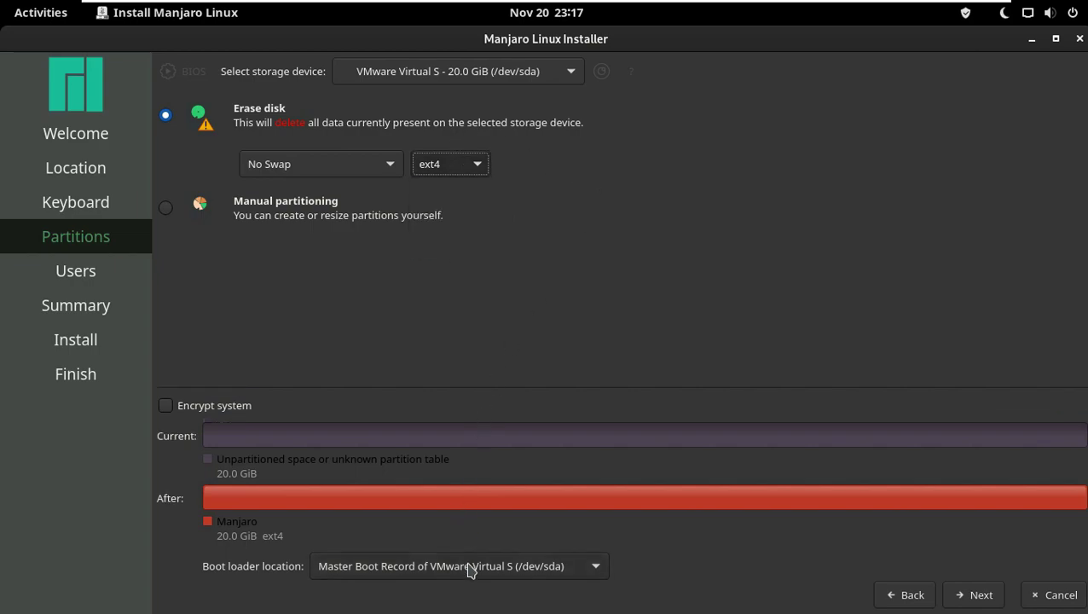
click(470, 568)
click(807, 257)
click(478, 72)
Step: Try system encryption by entering and confirming a passphrase, and turn the encryption off again
click(209, 410)
click(193, 413)
click(328, 408)
text(a)
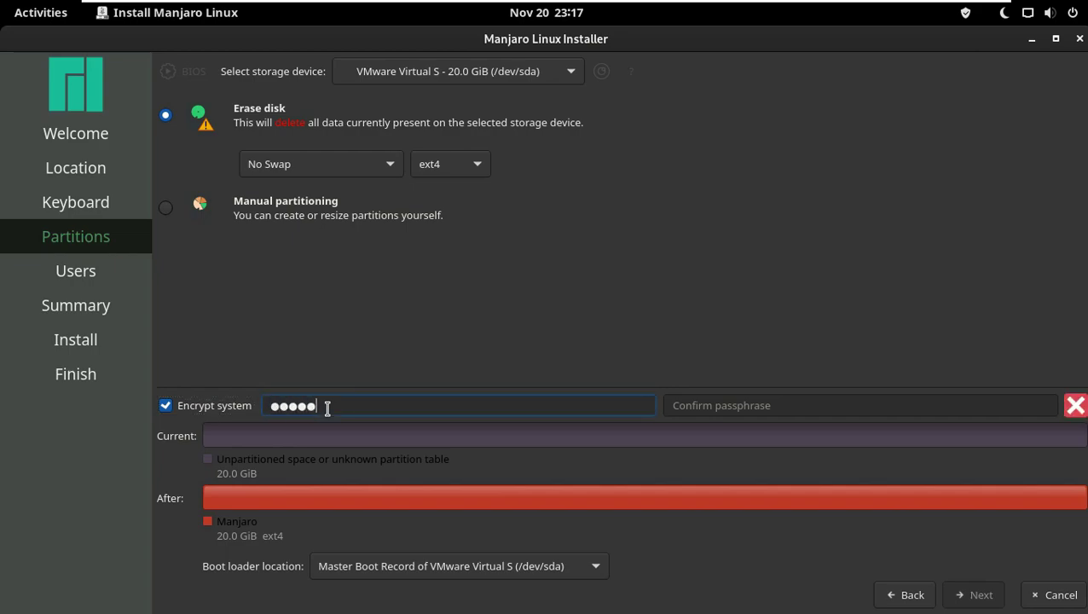
click(728, 402)
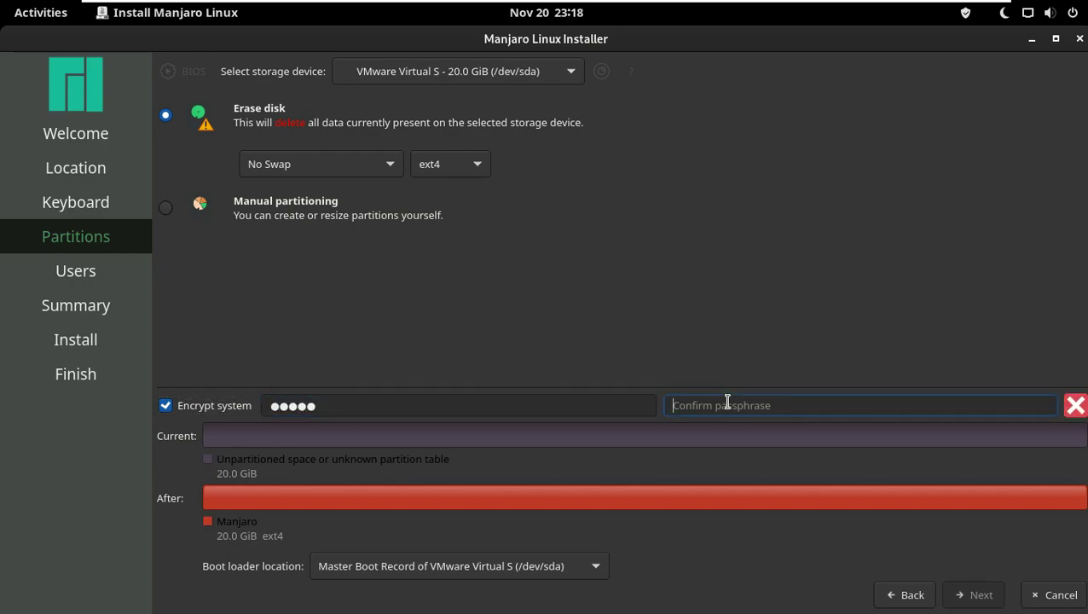
text(aaaaa)
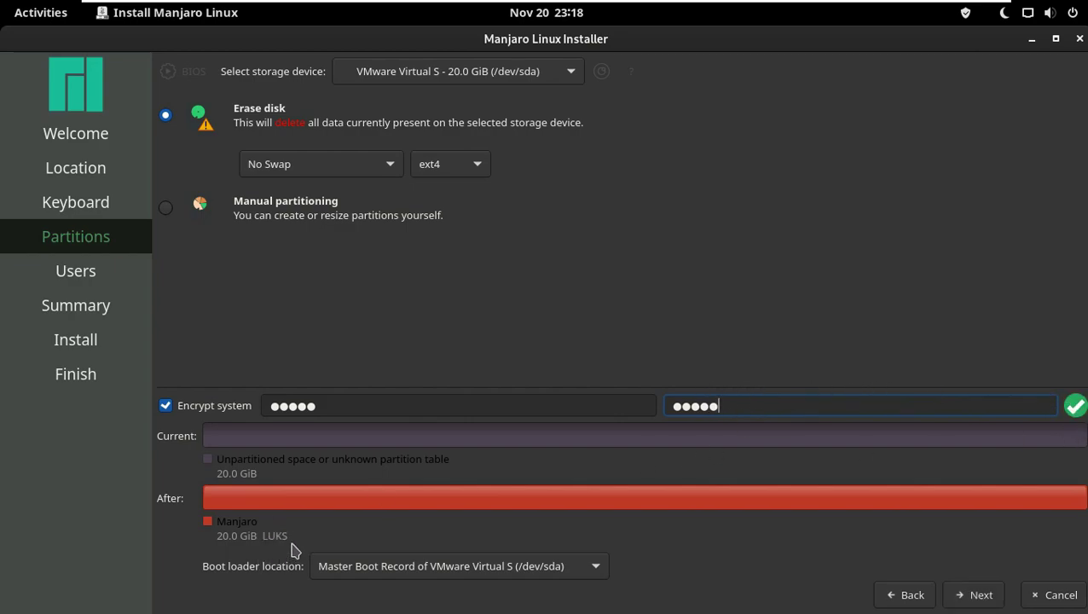
click(168, 409)
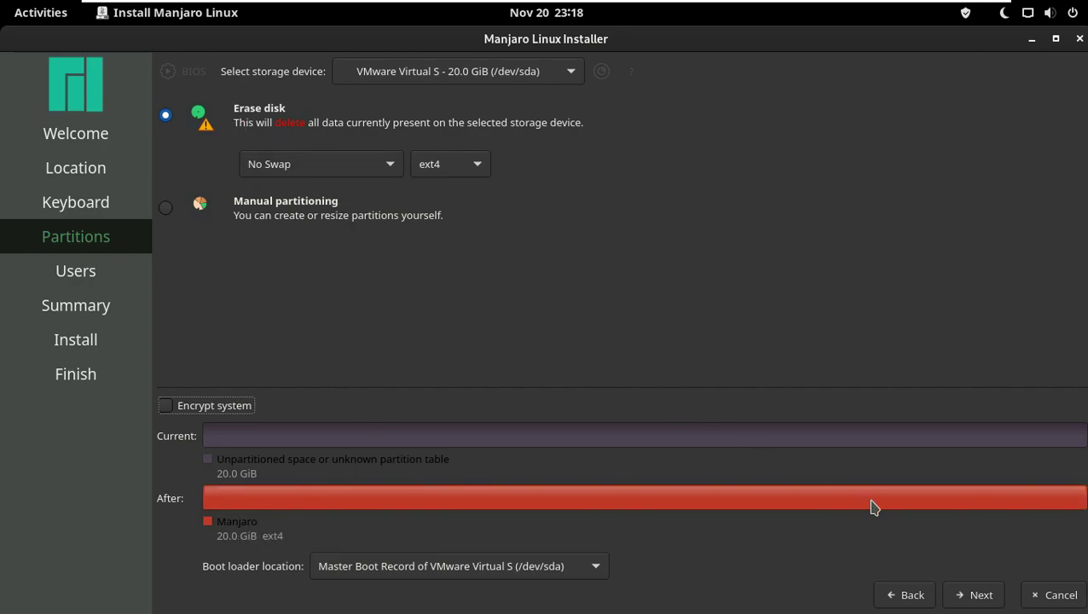
Step: Keep the boot loader on the Master Boot Record of /dev/sda and continue to the user settings
click(592, 576)
click(911, 564)
click(974, 595)
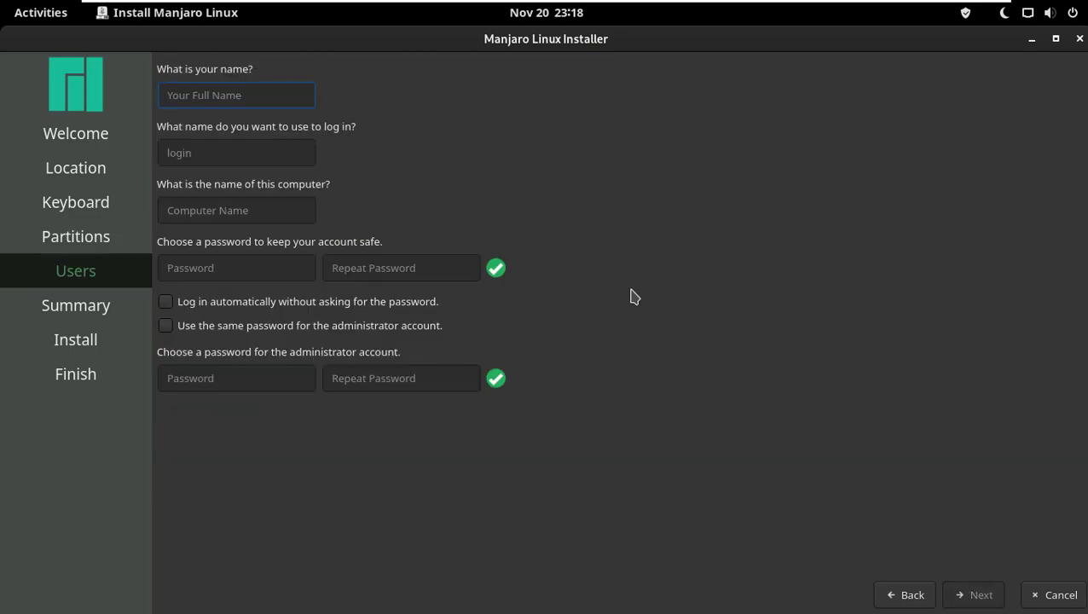
Step: Enter runboxing as the user's name and login, and shorten the computer name to runboxing
text(runboxing)
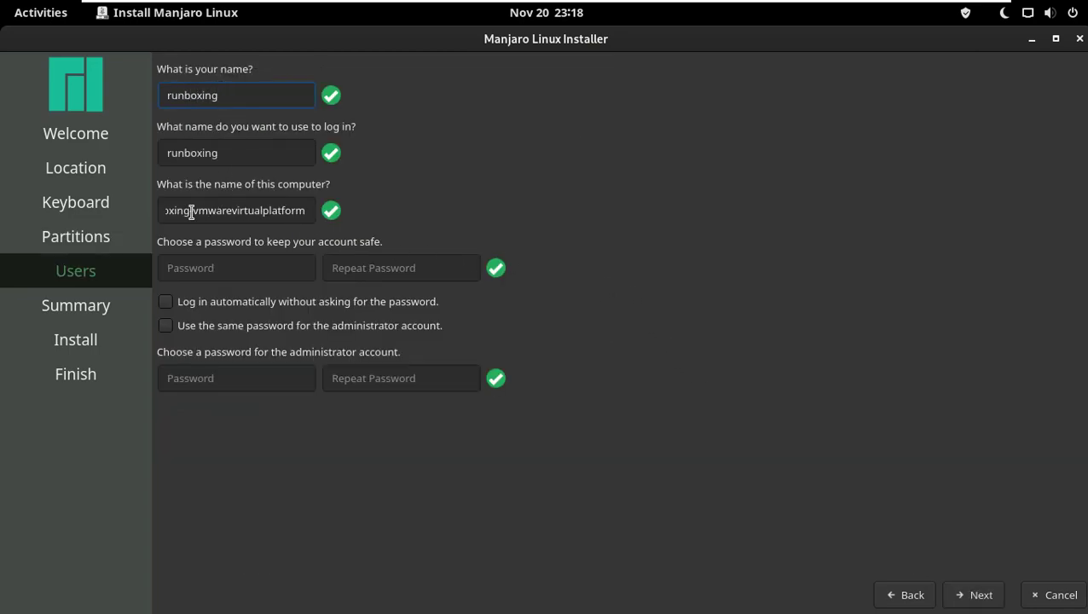
drag(191, 213, 413, 223)
key(BackSpace)
Step: Enter the user account password and repeat it for confirmation
click(243, 272)
text(●●●●●)
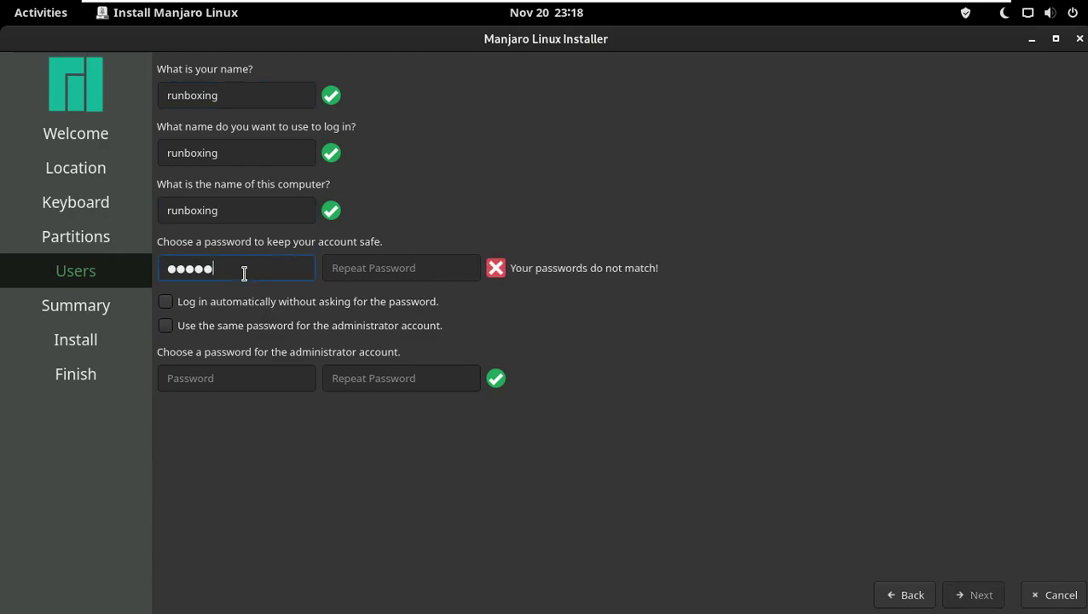
click(360, 270)
text(●●●●●)
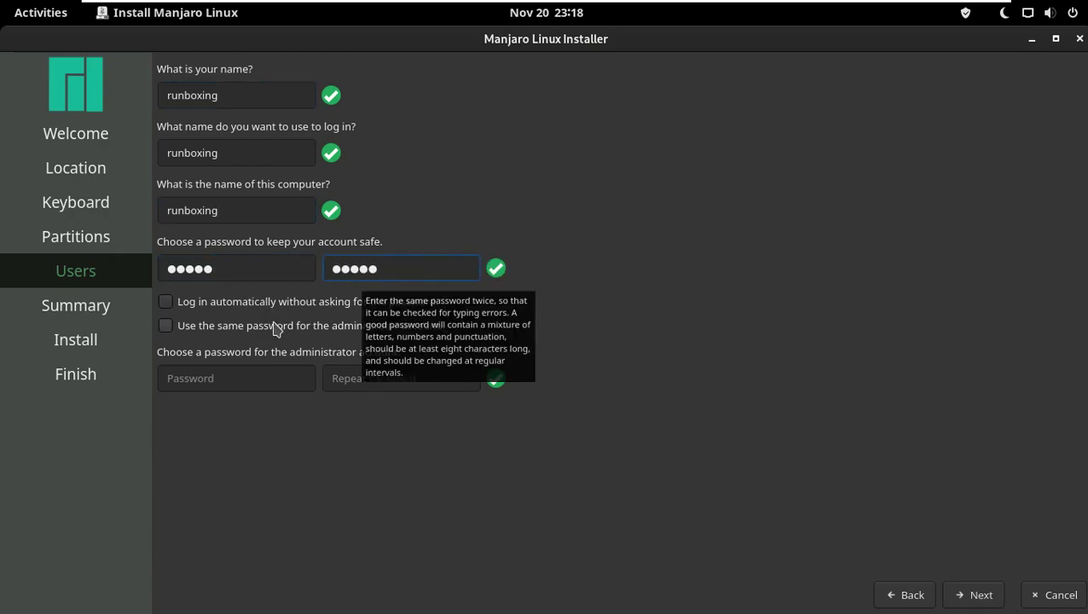
Step: Enable automatic login and the same password for the administrator account, and continue to the summary
click(247, 307)
click(171, 332)
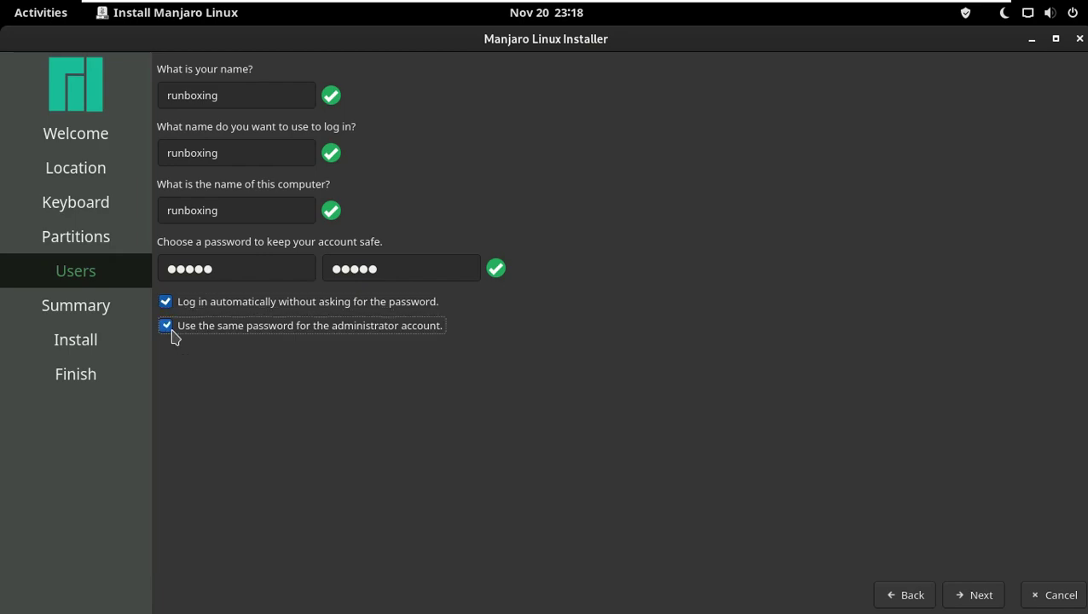
click(974, 594)
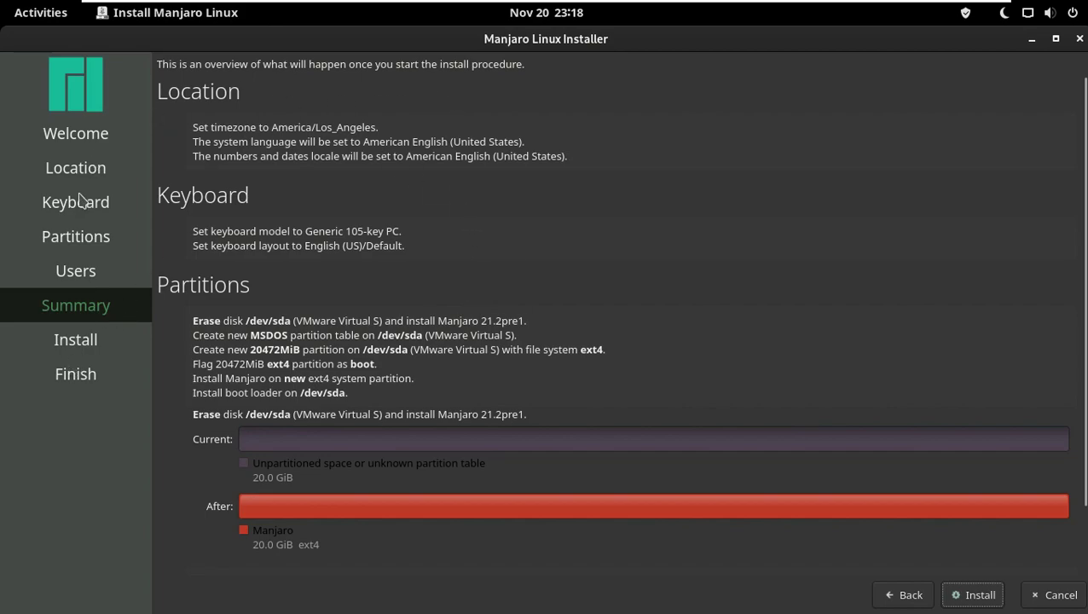
Step: Review the installation summary and start installing Manjaro, confirming the changes to the disk
scroll(421, 347, down, 3)
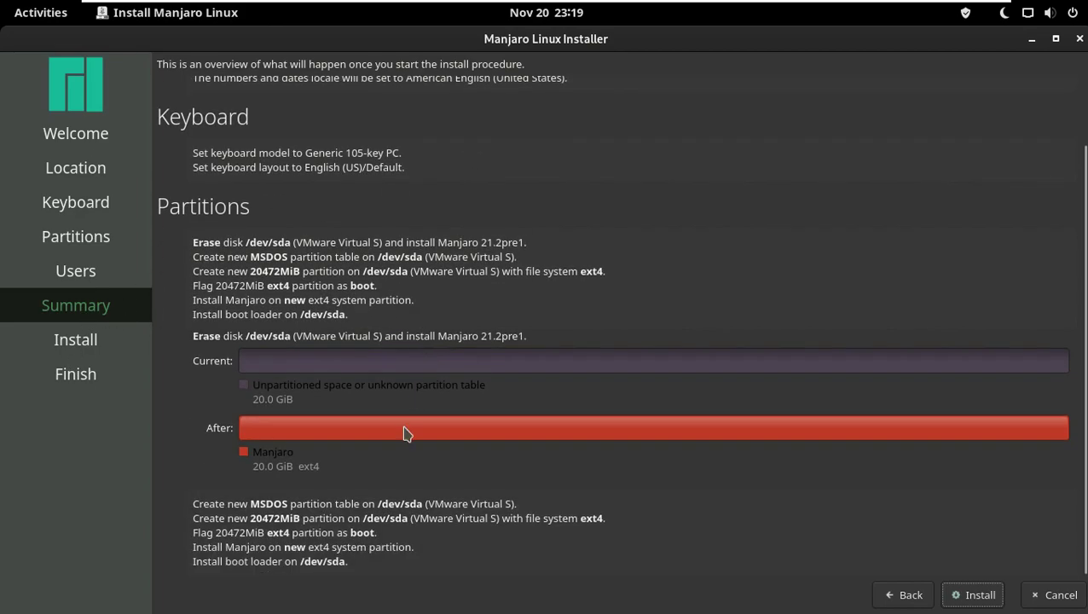
scroll(491, 522, up, 2)
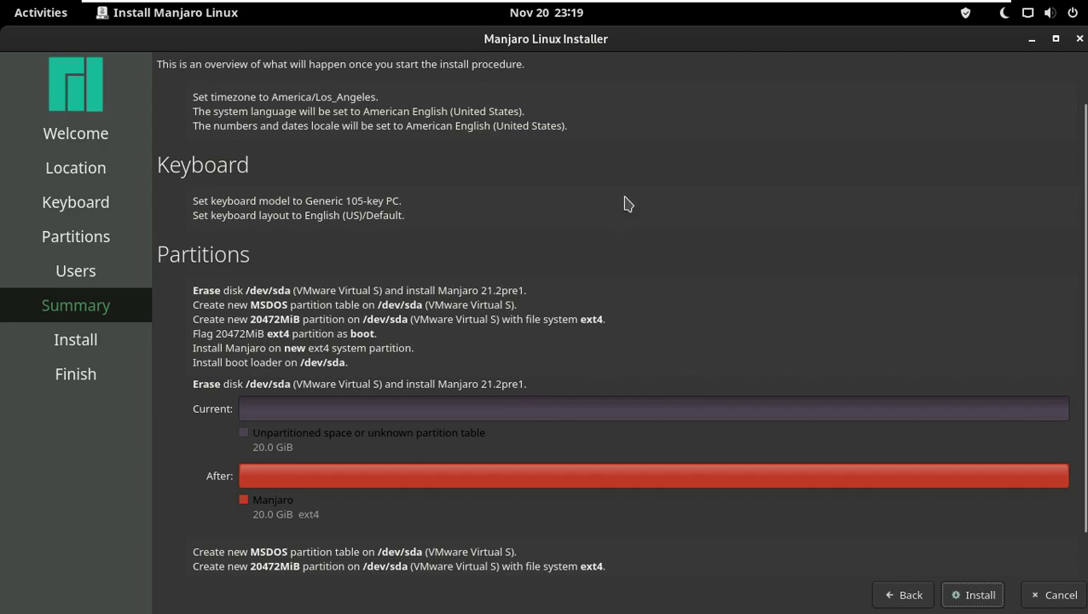
scroll(628, 205, down, 1)
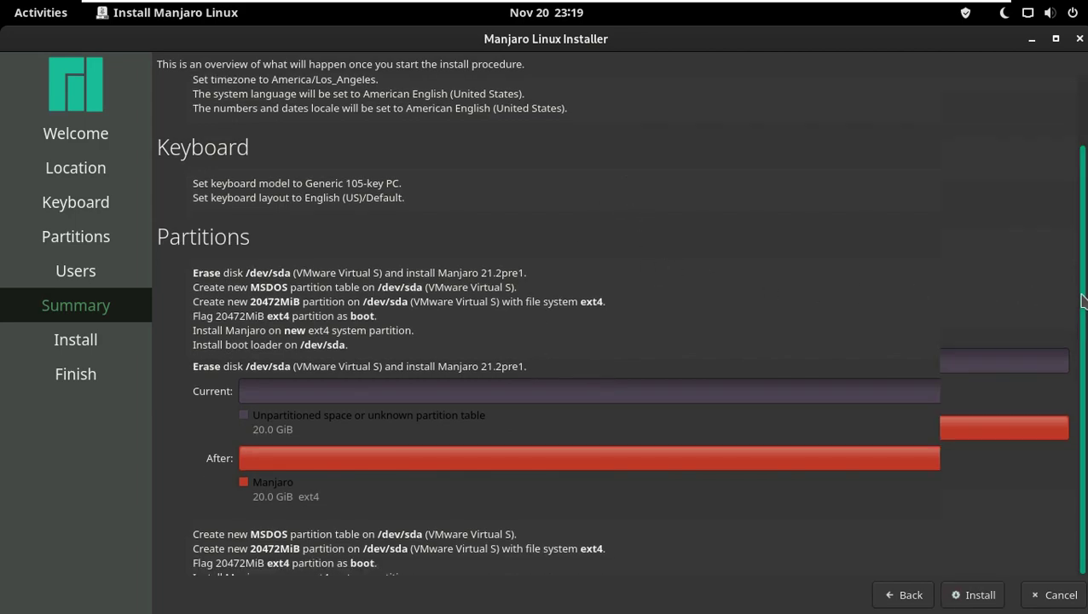
scroll(1081, 306, up, 1)
scroll(747, 294, down, 1)
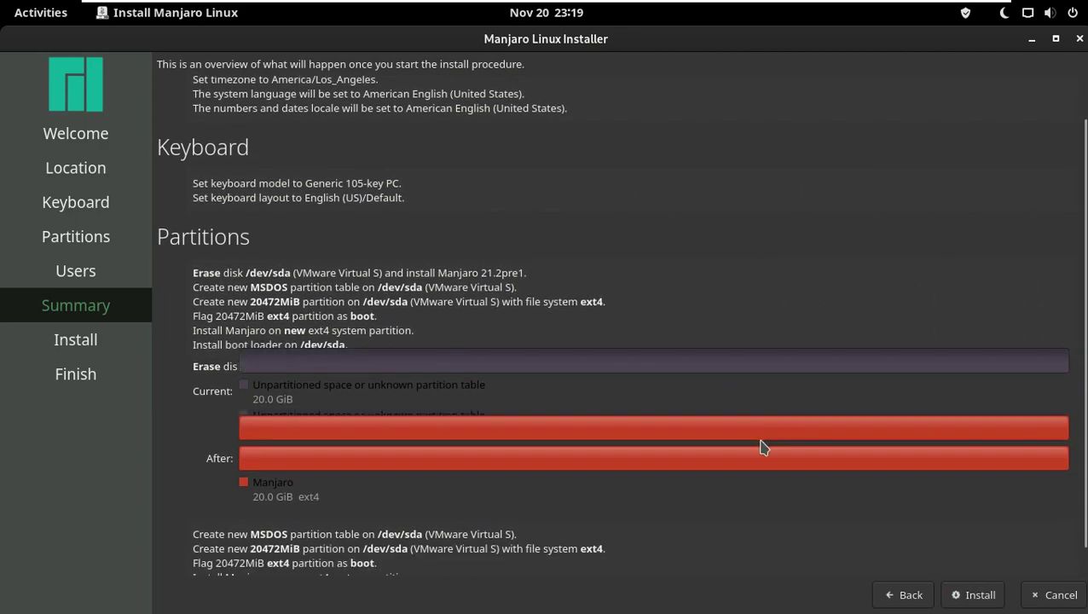
click(974, 594)
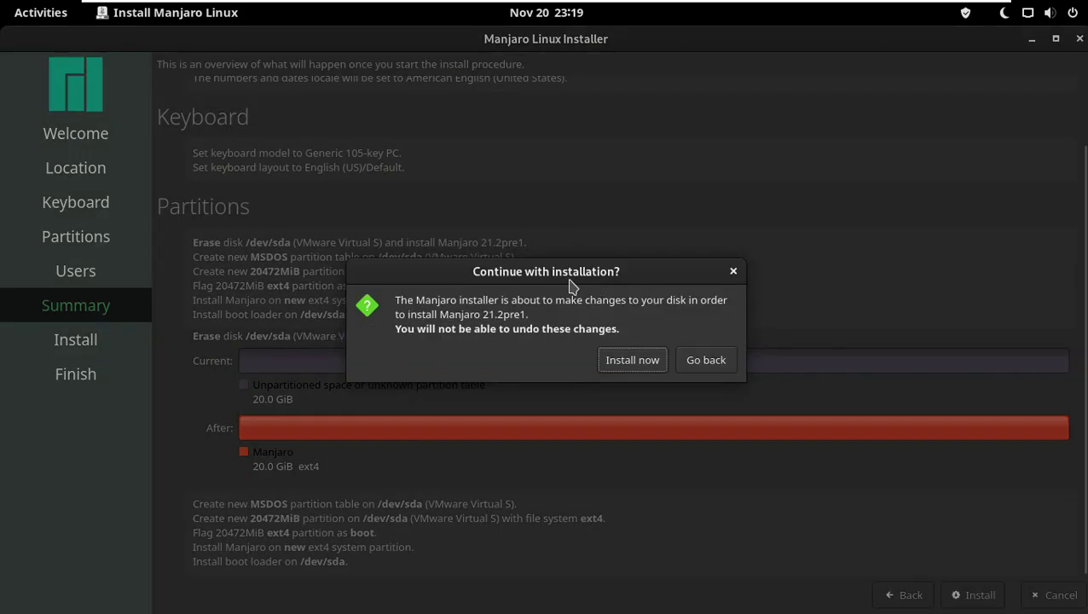
click(649, 361)
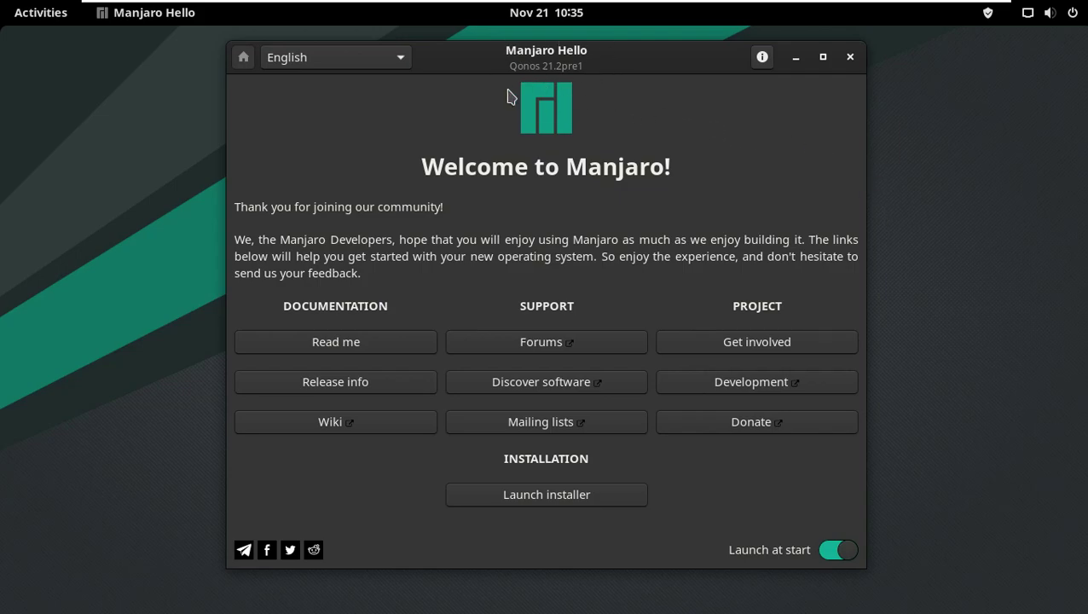
Step: View the release info in Manjaro Hello and return to its welcome page
click(364, 390)
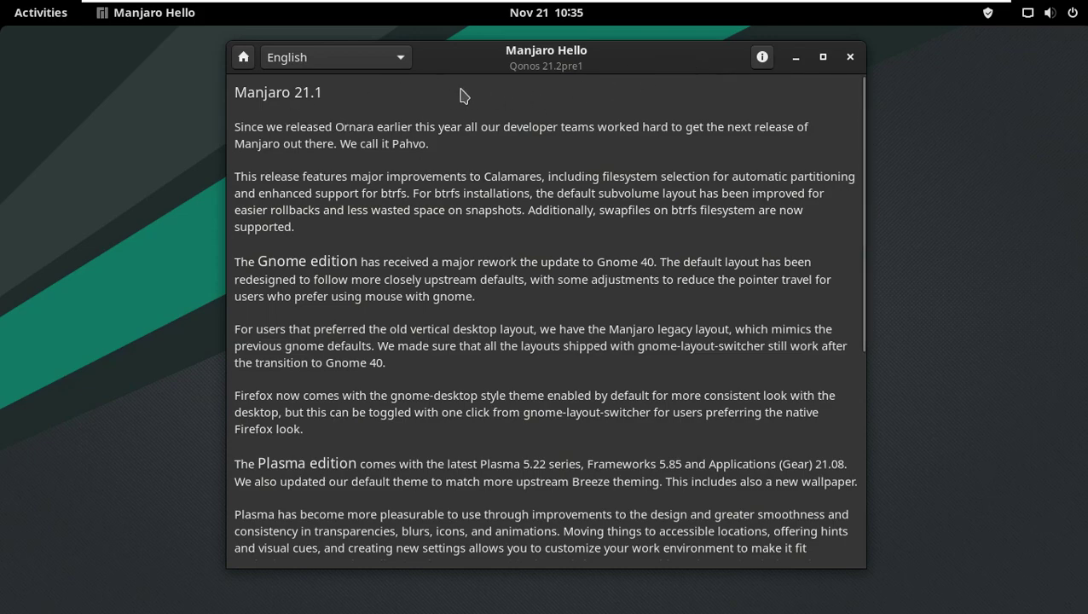
click(244, 58)
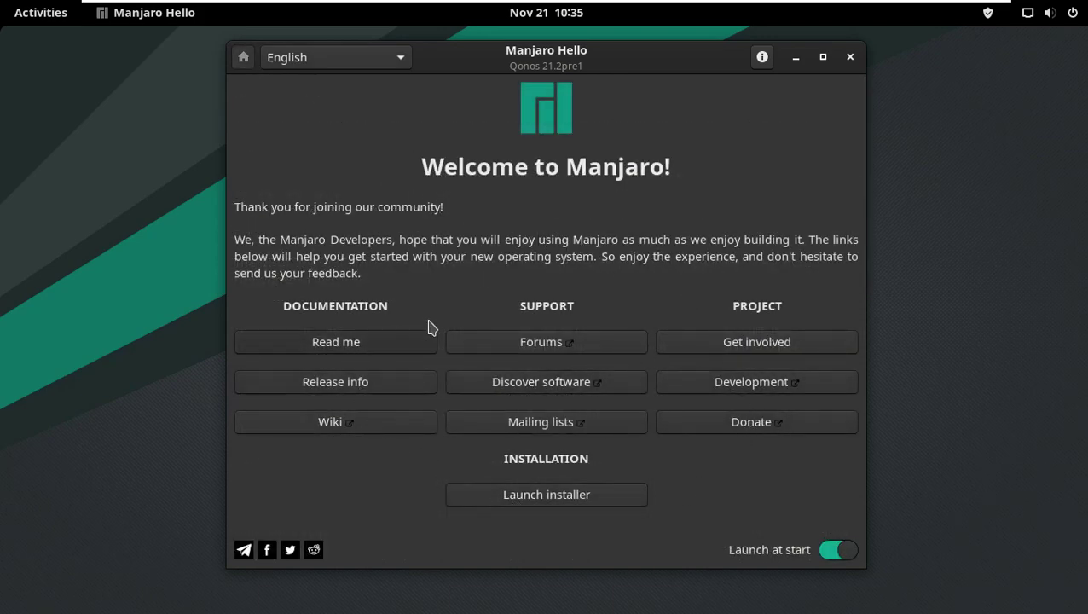
Step: Turn off launching Manjaro Hello at start and close its window
click(847, 551)
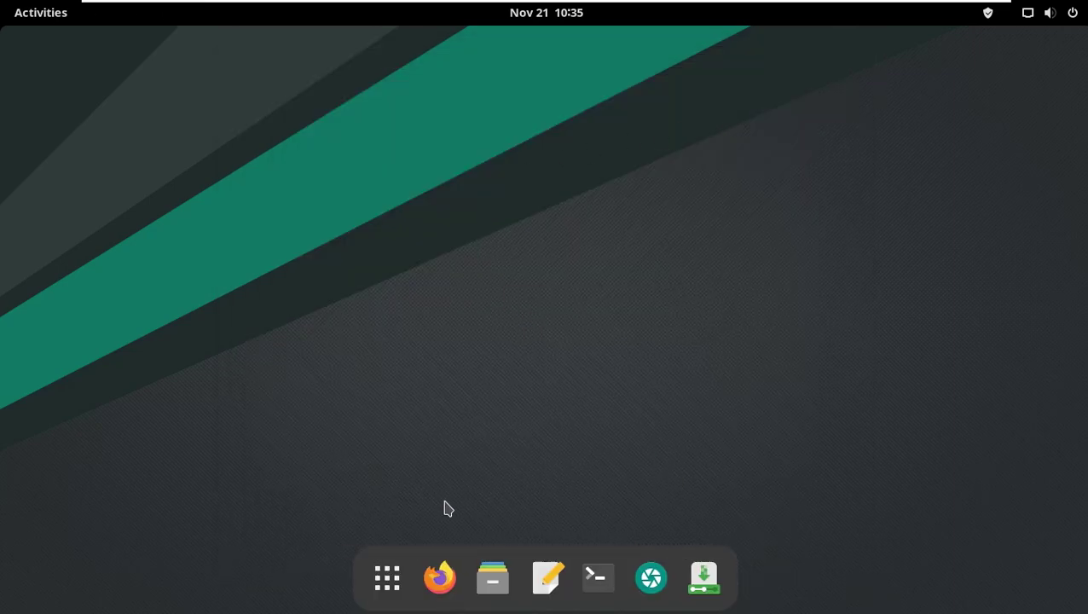
Step: Browse all pages of the installed applications overview and return to the first page
click(387, 578)
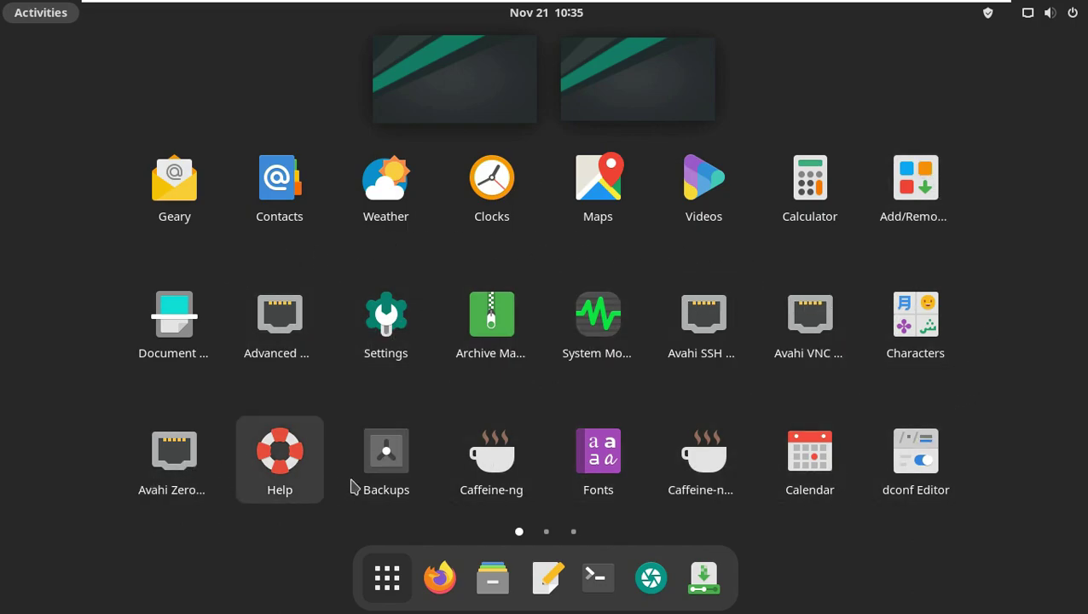
click(546, 531)
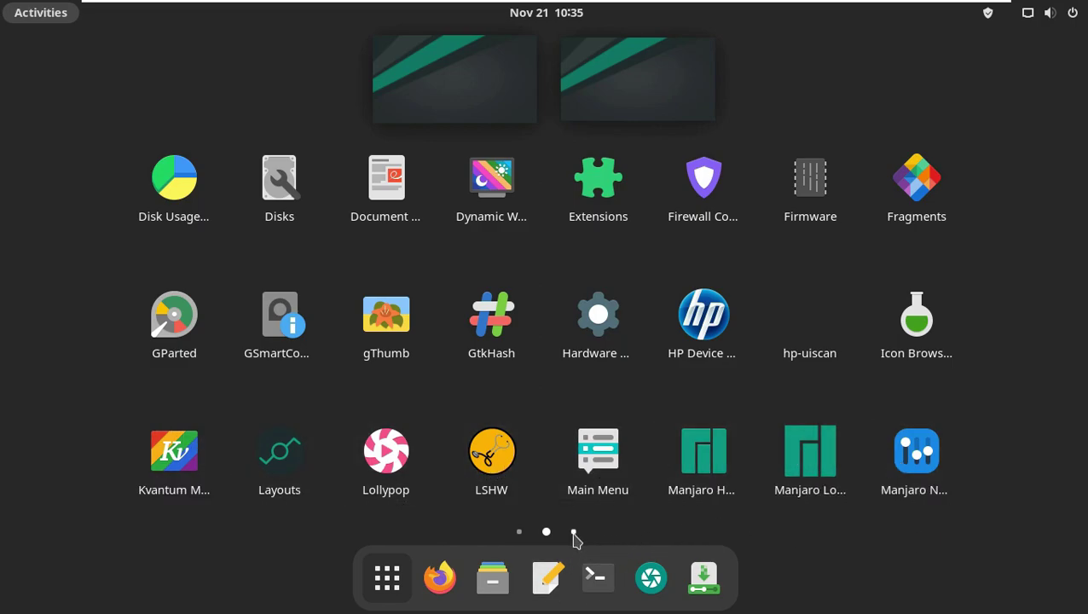
click(573, 532)
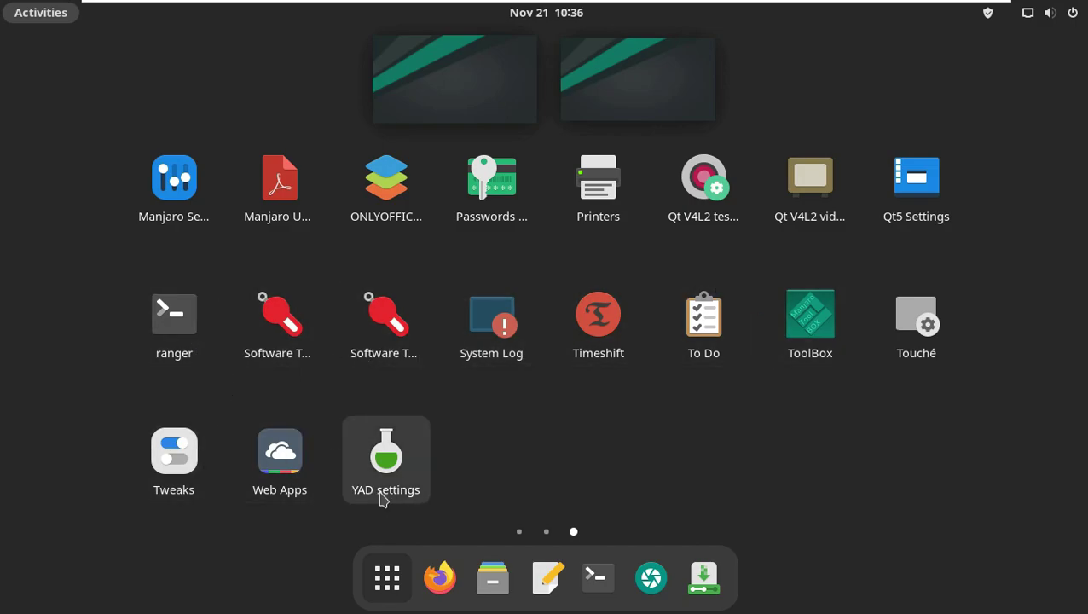
scroll(391, 461, up, 1)
scroll(529, 331, up, 1)
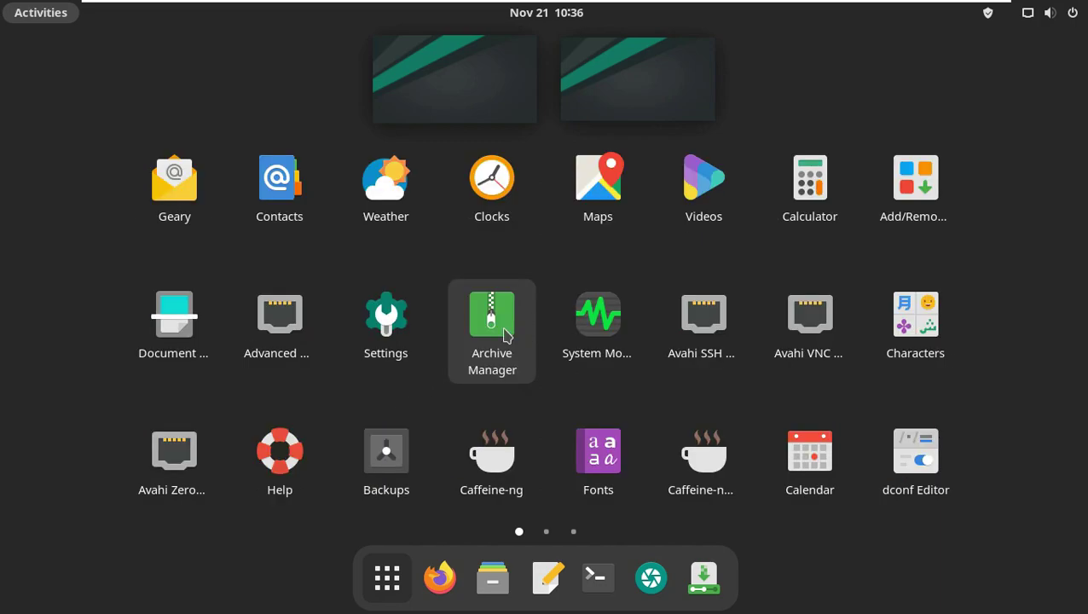
Step: Rename the device to "runboxing gnome" in the About section of the system settings
click(388, 331)
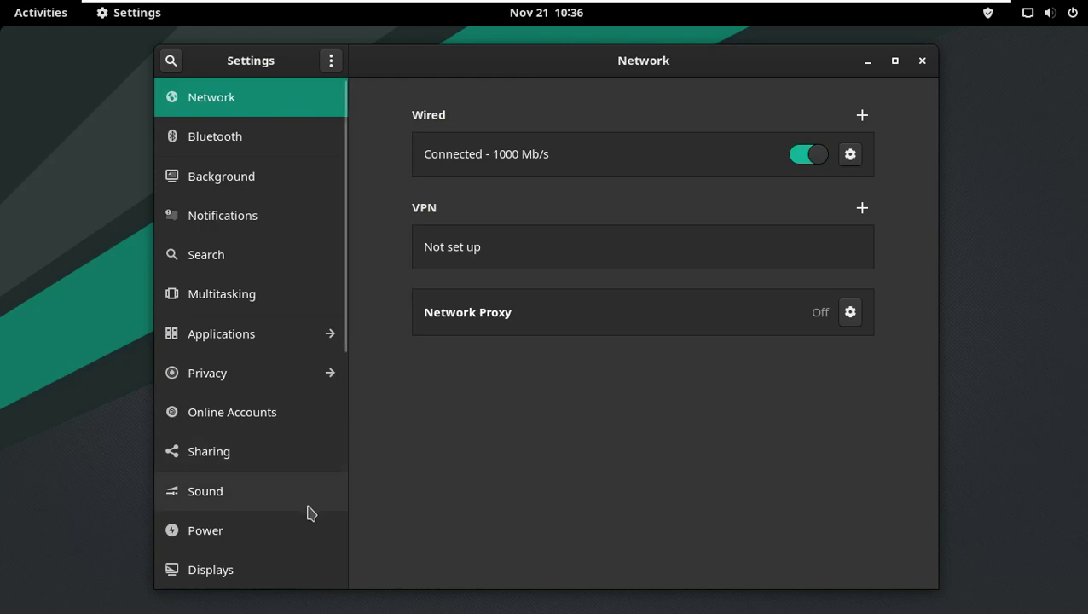
scroll(307, 520, down, 5)
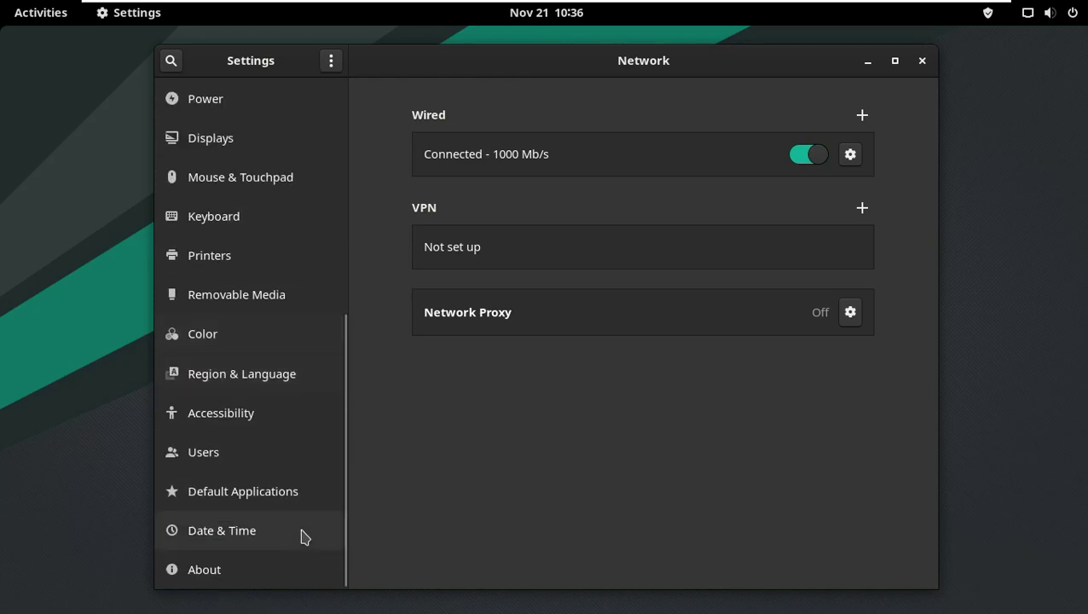
click(273, 583)
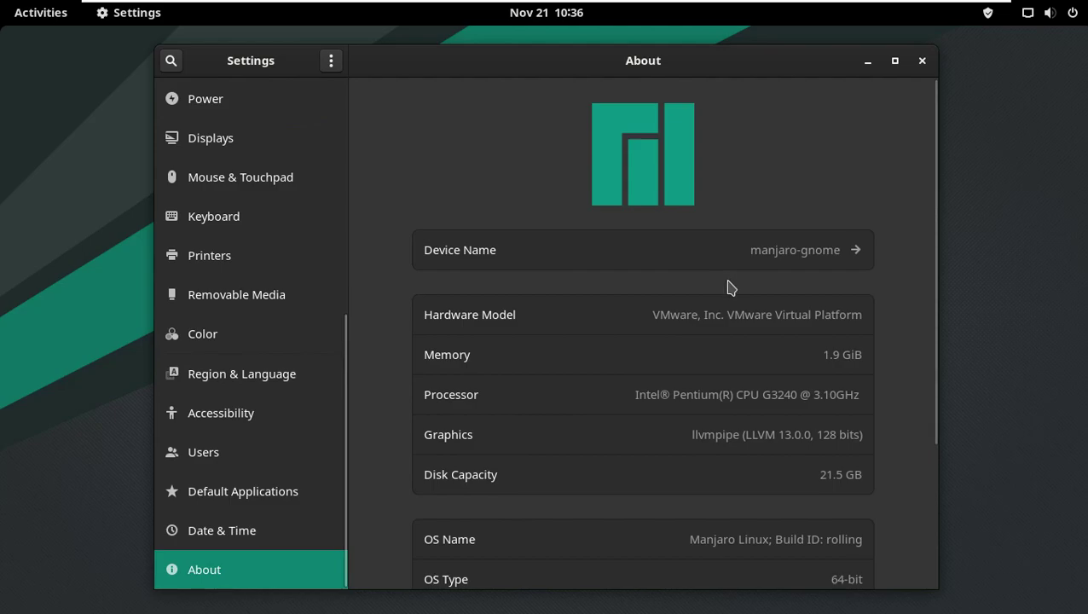
click(629, 254)
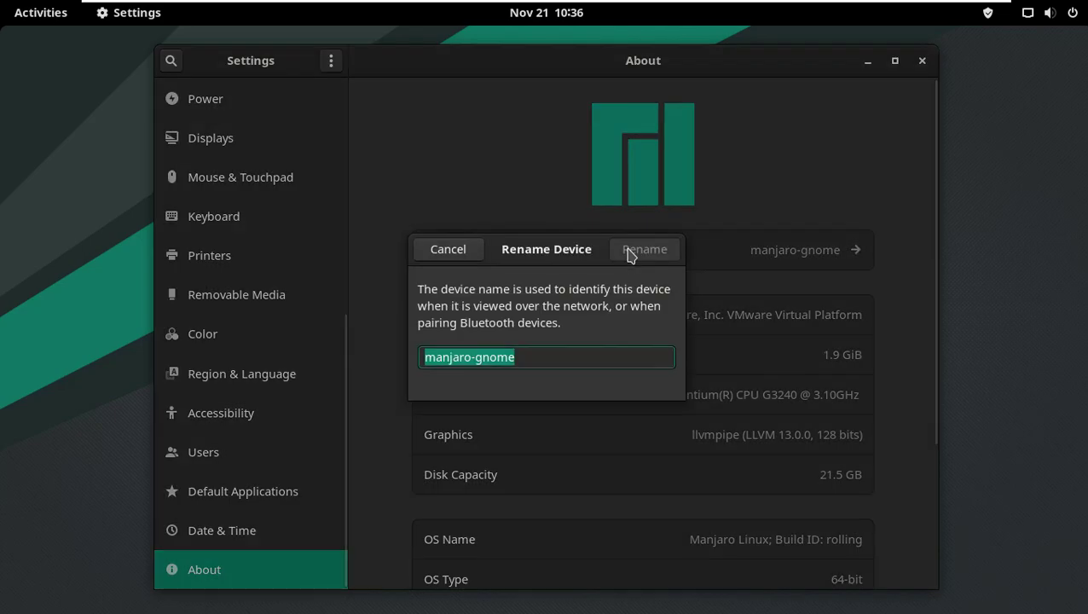
click(481, 362)
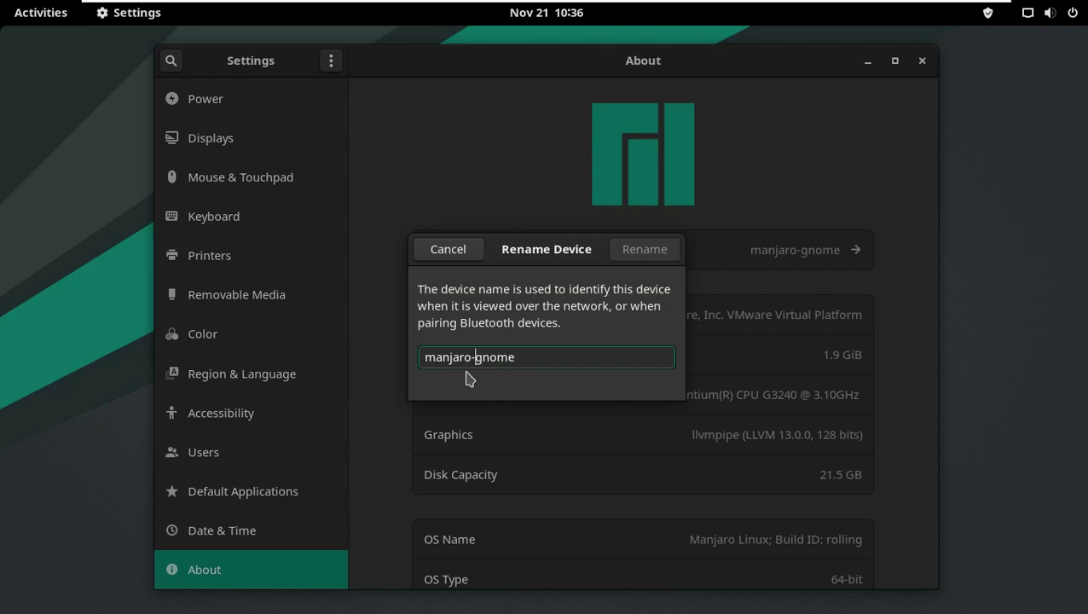
shift+click(425, 357)
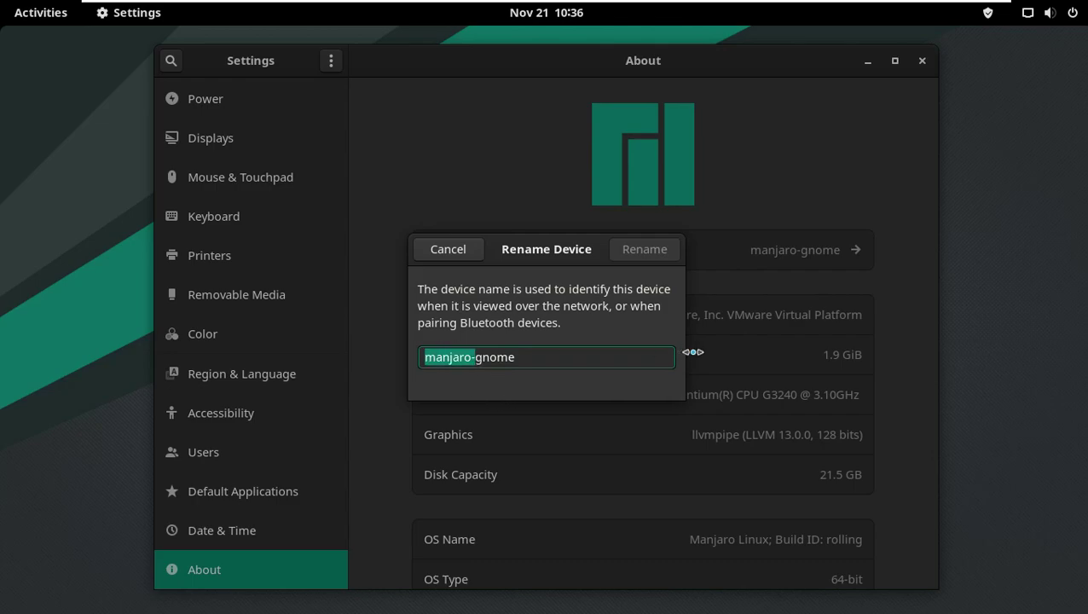
text(runboxing)
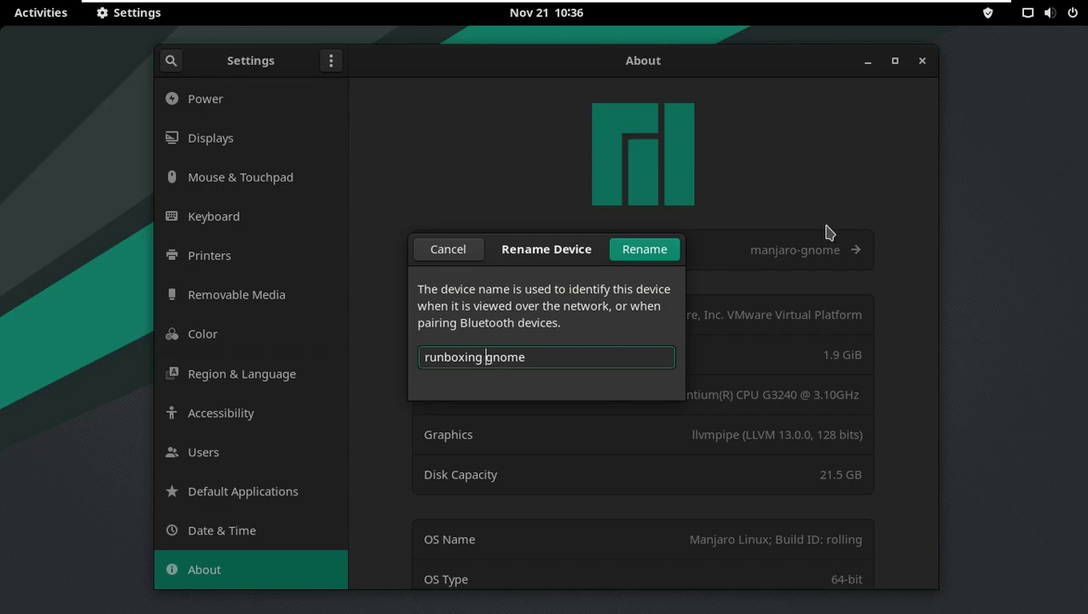
click(676, 255)
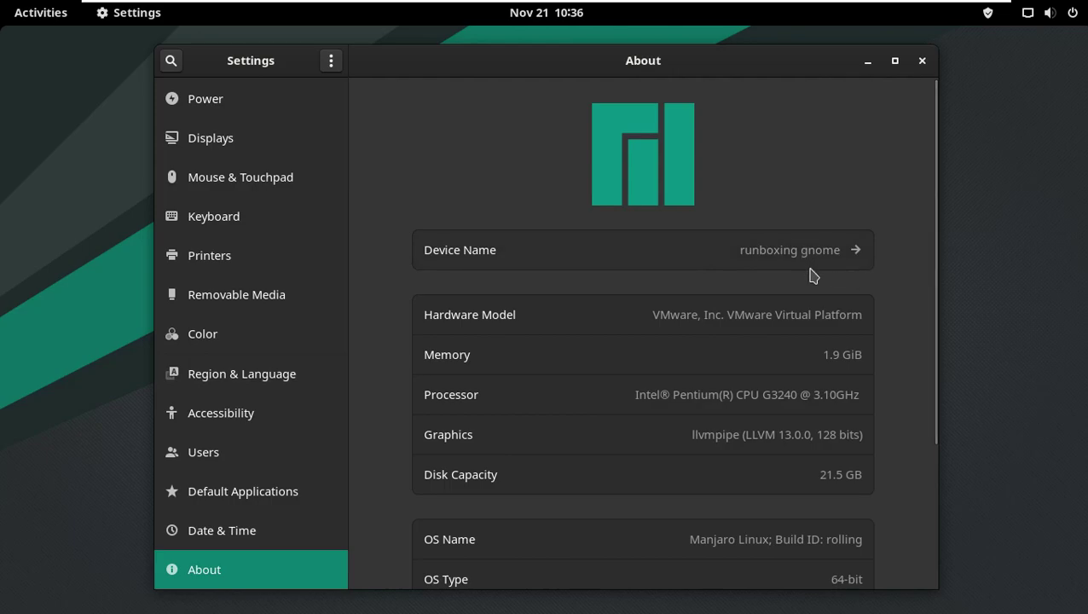
Step: Review the hardware and operating system details in the About settings
scroll(867, 300, down, 1)
scroll(900, 330, down, 2)
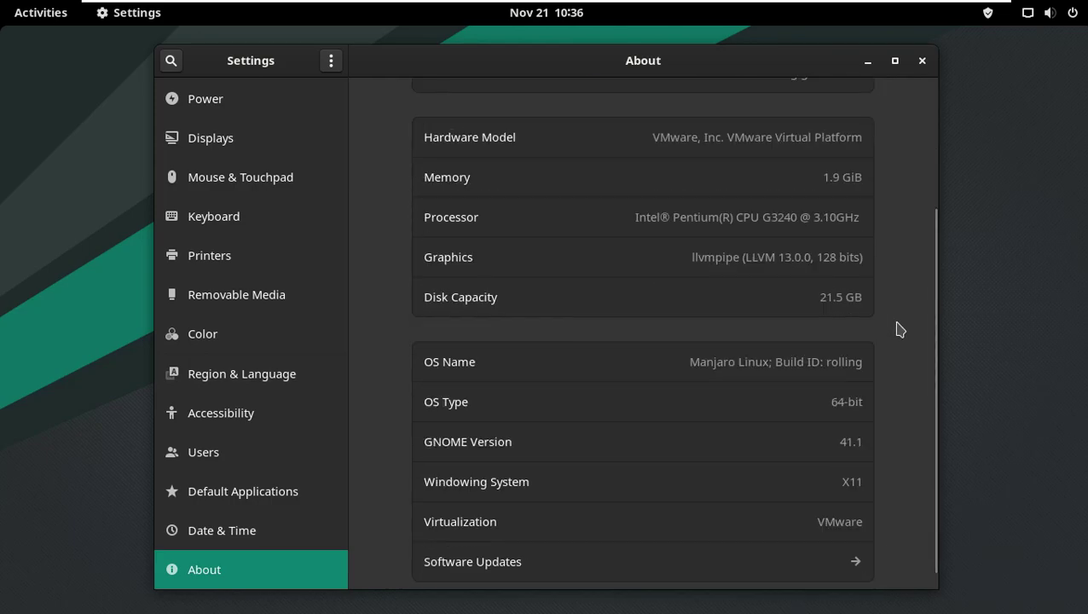
scroll(900, 329, up, 3)
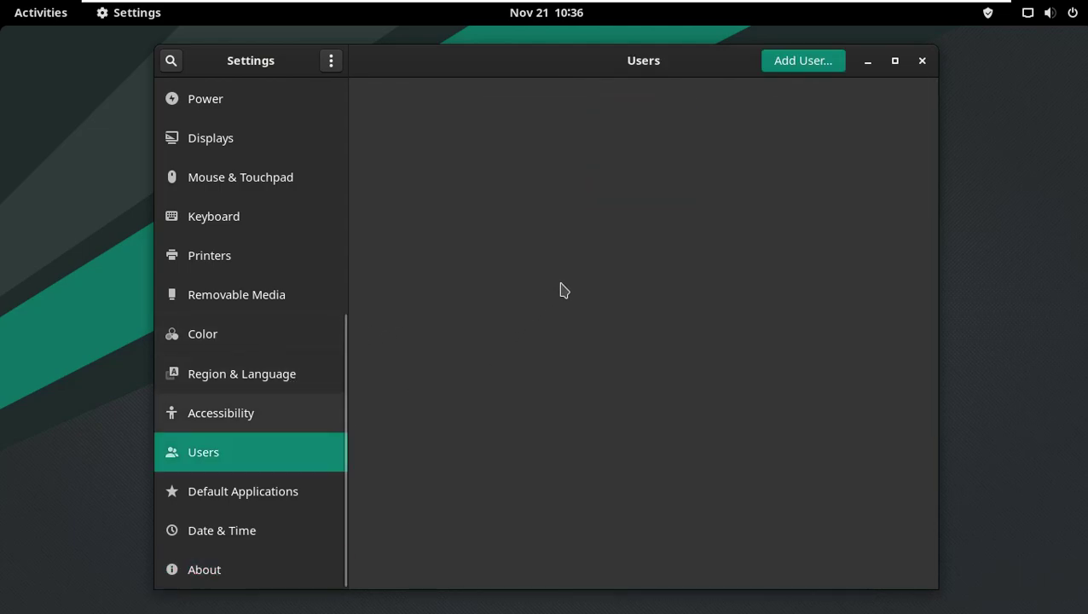
Step: Change the account's display name to "Runboxing" in the Users settings
click(793, 162)
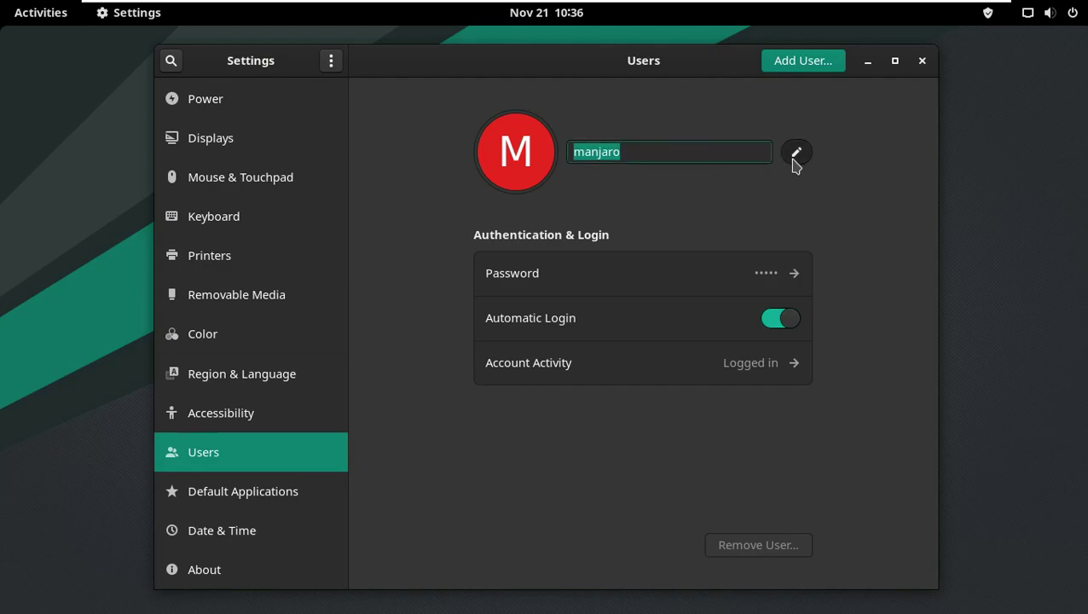
text(Runboxing)
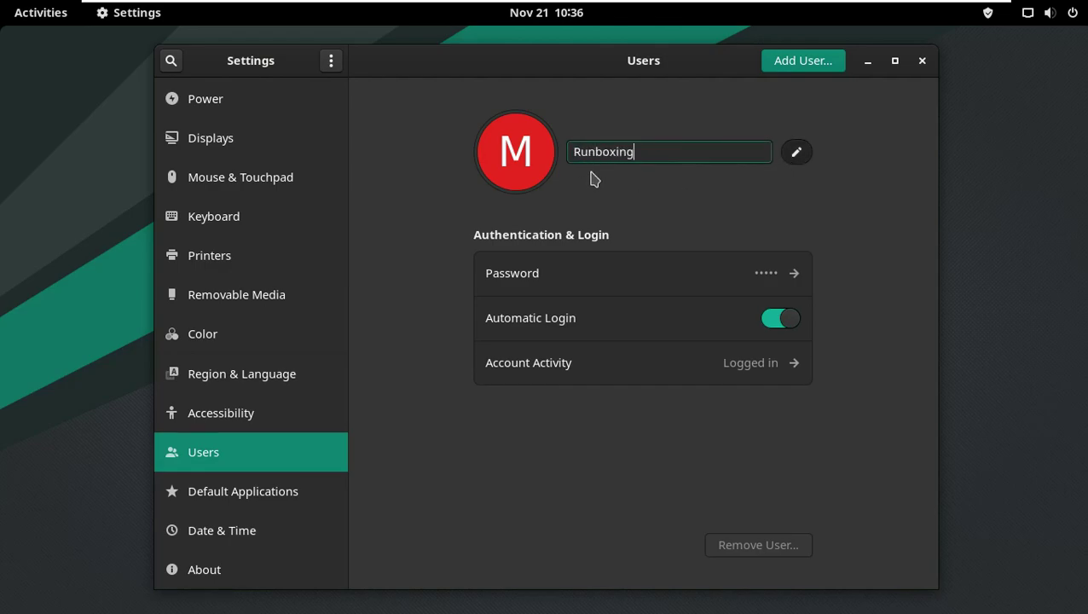
key(Return)
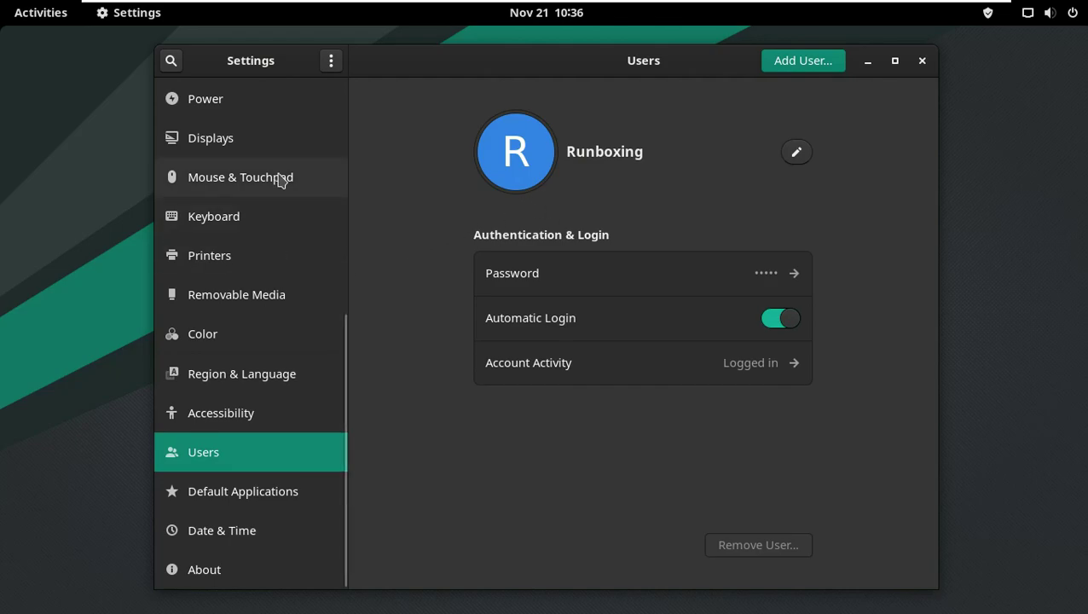
Step: View the Network and Bluetooth settings
scroll(249, 151, up, 10)
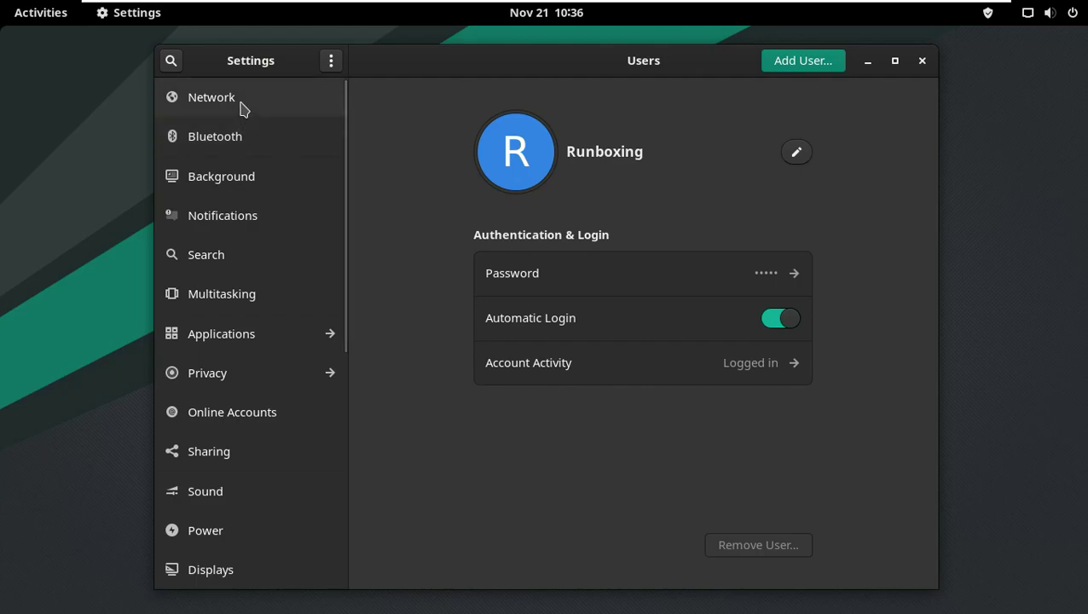
click(243, 108)
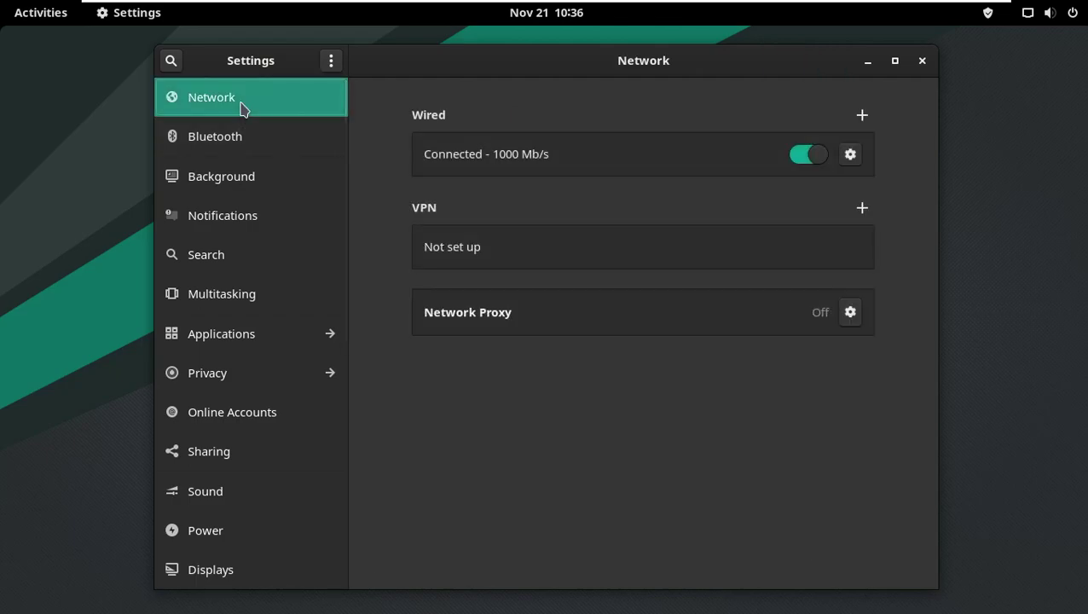
click(243, 145)
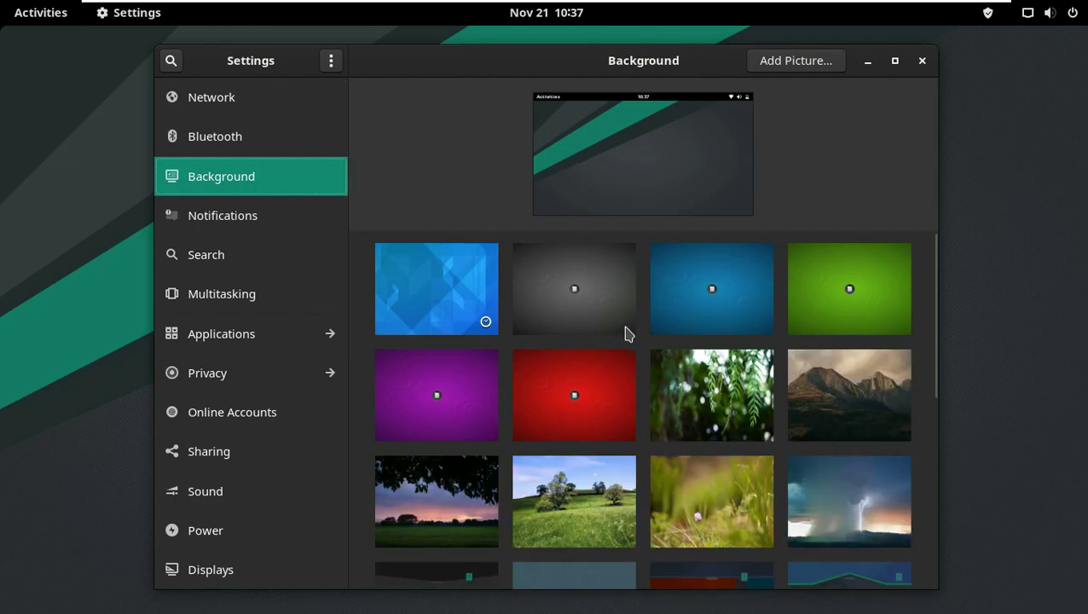
Step: Set the desktop background to the sunlit mountain and dark beach picture with the Manjaro logo
scroll(937, 326, down, 1)
scroll(938, 367, down, 2)
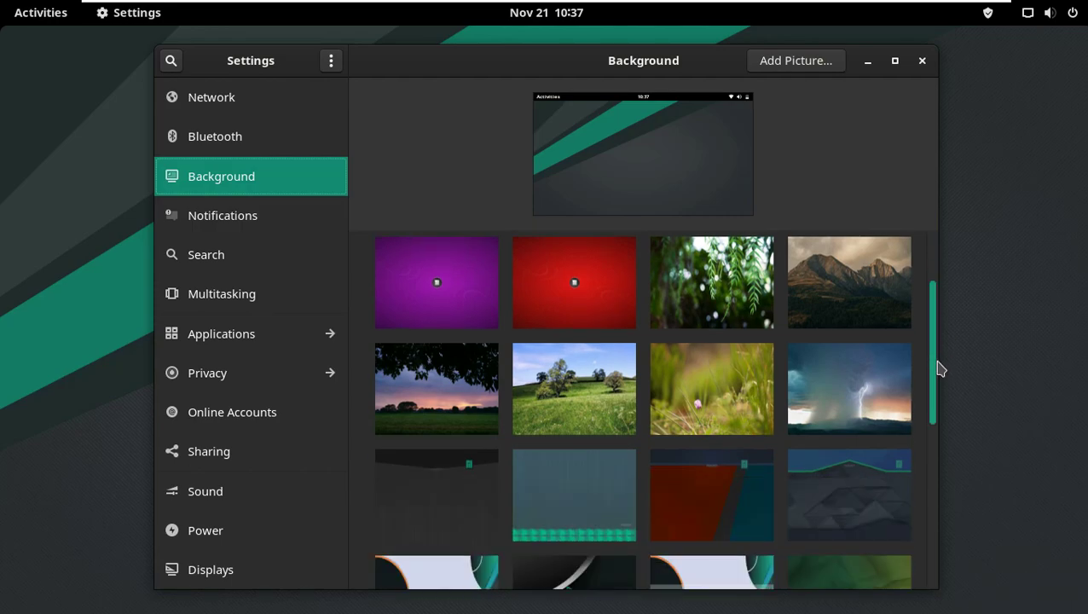
scroll(937, 432, down, 5)
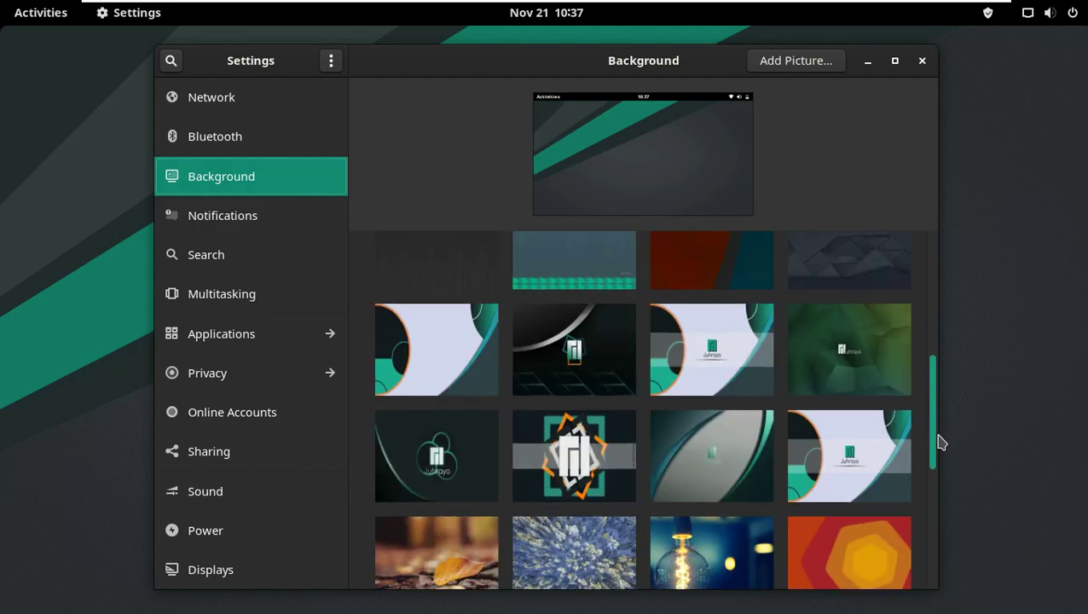
scroll(940, 465, down, 2)
scroll(943, 465, down, 6)
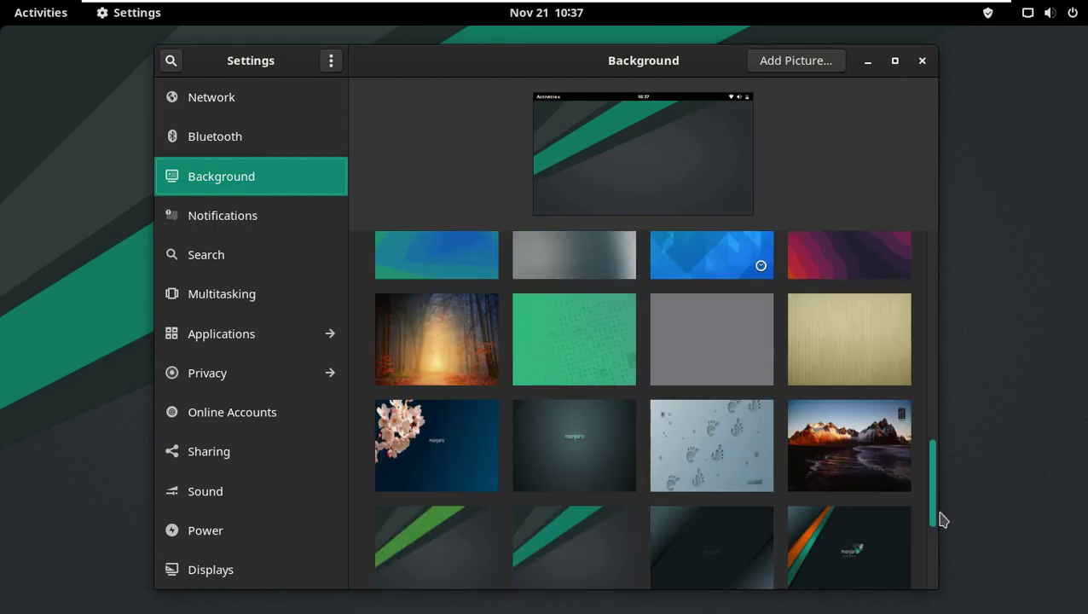
scroll(942, 539, down, 3)
scroll(940, 512, up, 3)
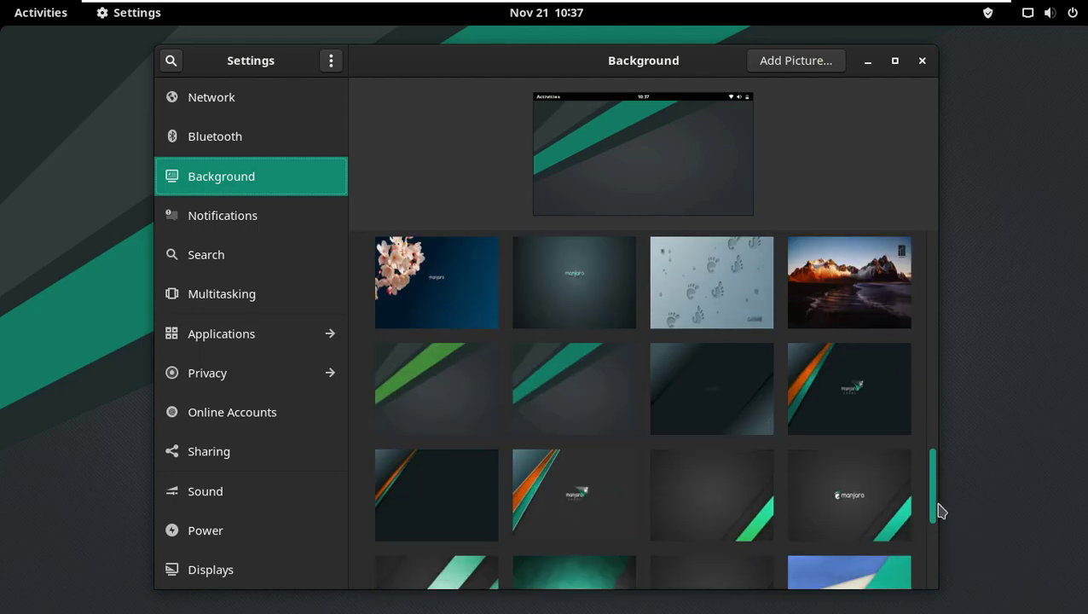
scroll(936, 478, up, 2)
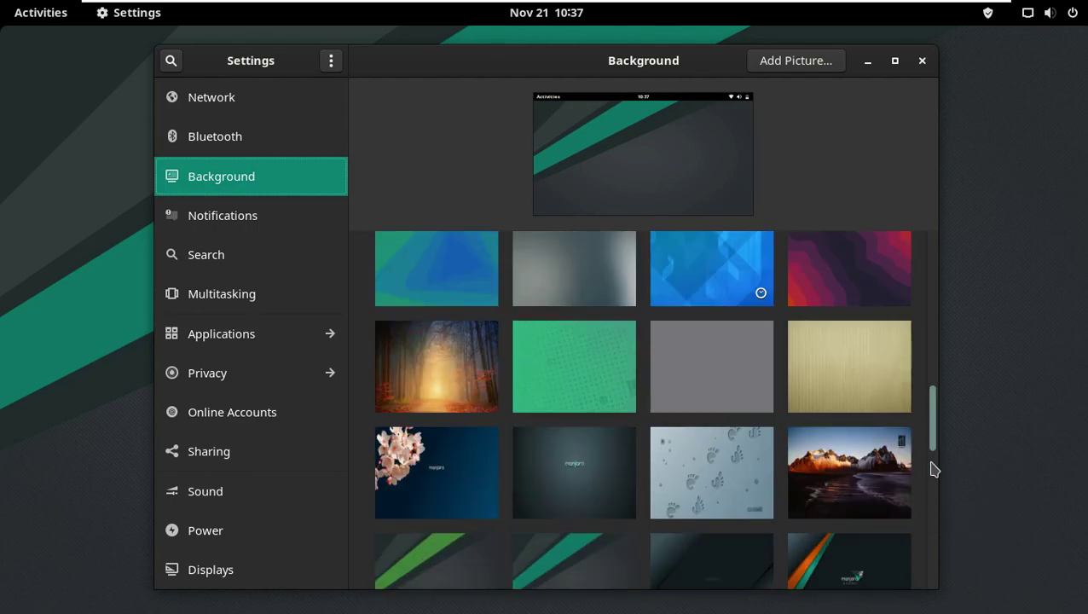
click(888, 466)
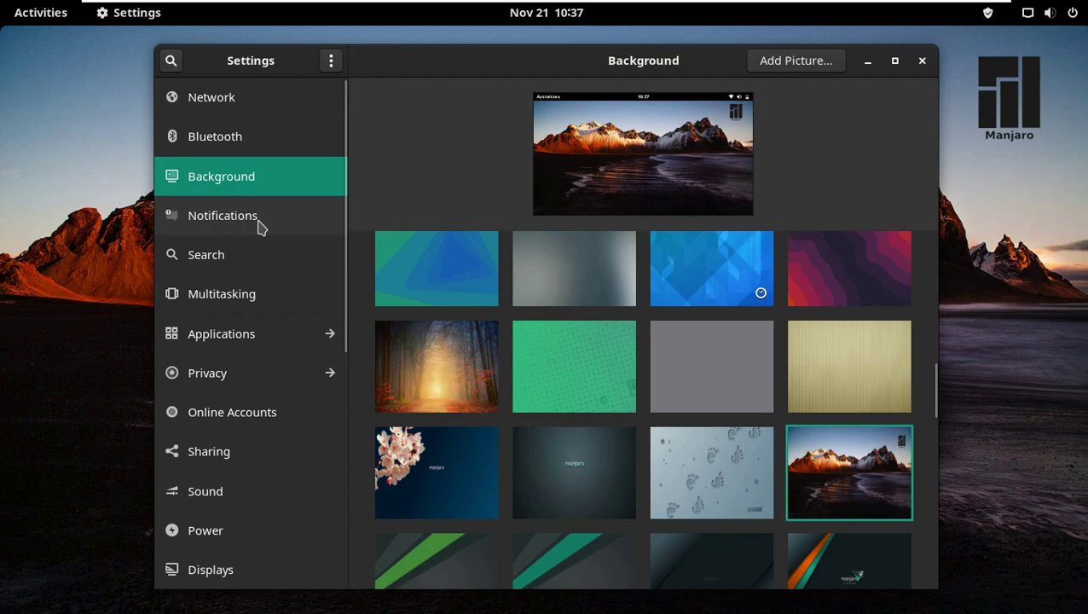
Step: Look through the Notifications, Multitasking and Power settings
click(260, 223)
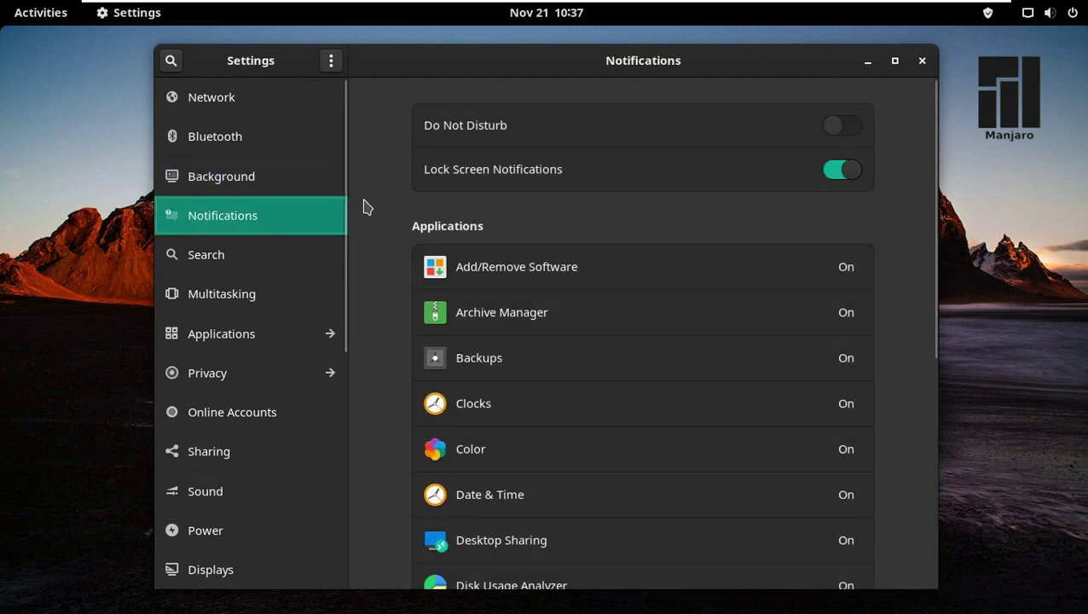
scroll(347, 227, down, 1)
drag(347, 227, 352, 278)
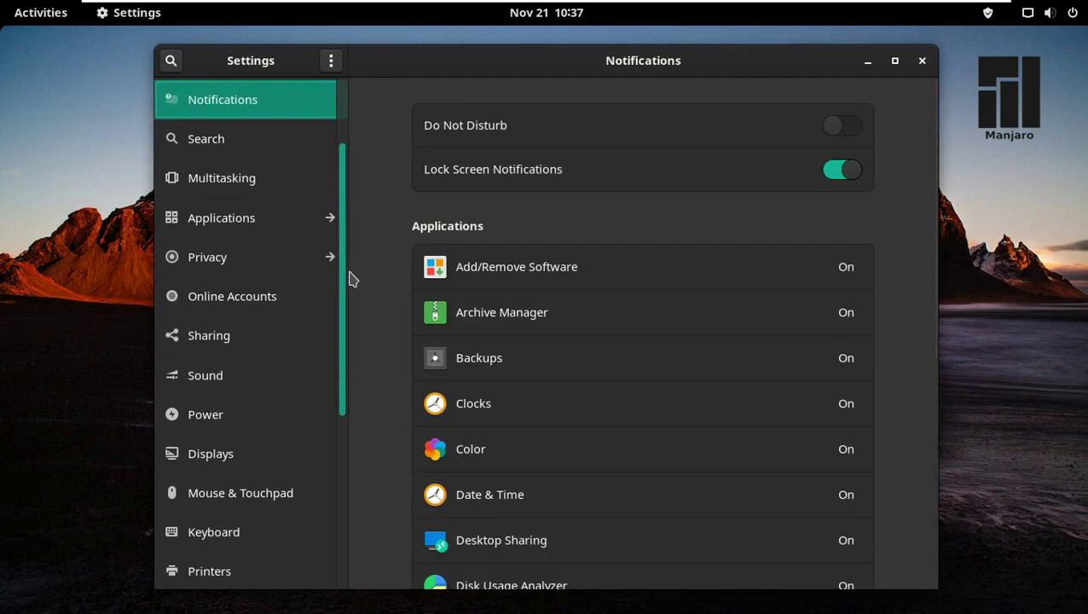
click(239, 182)
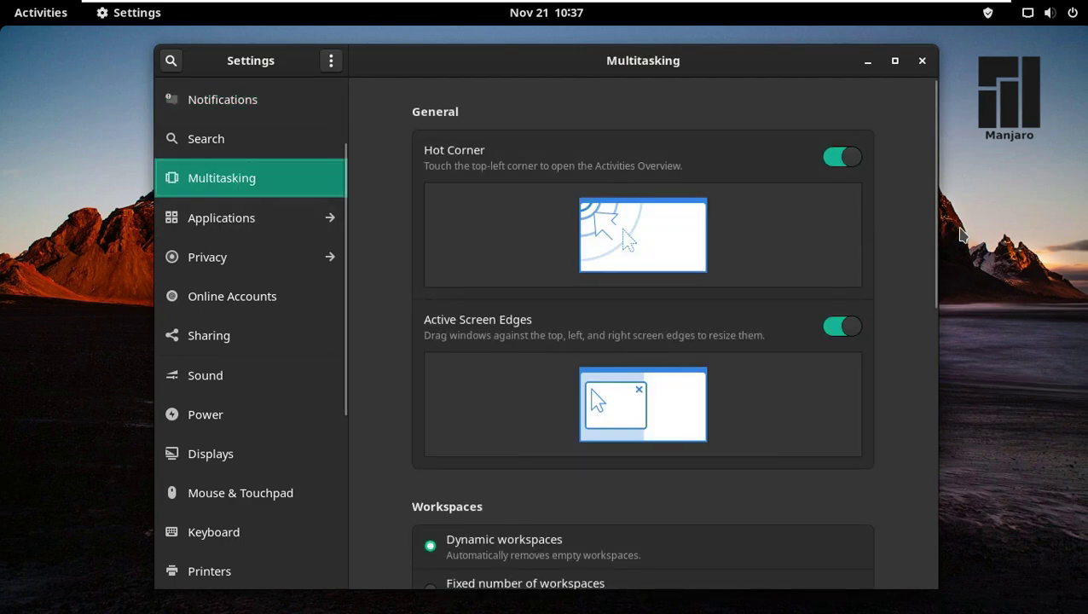
drag(935, 256, 938, 144)
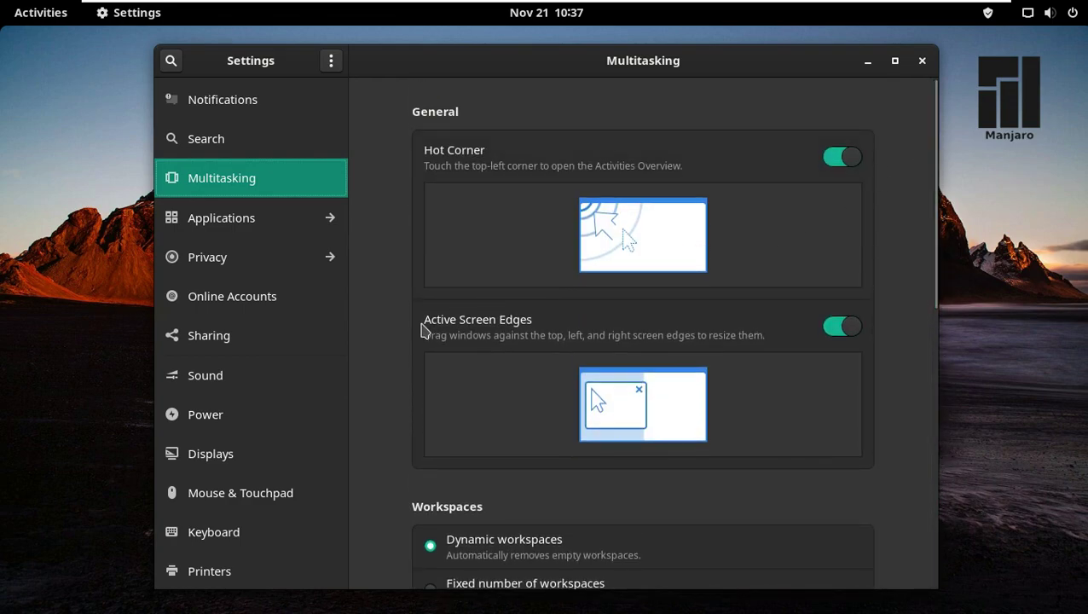
click(274, 415)
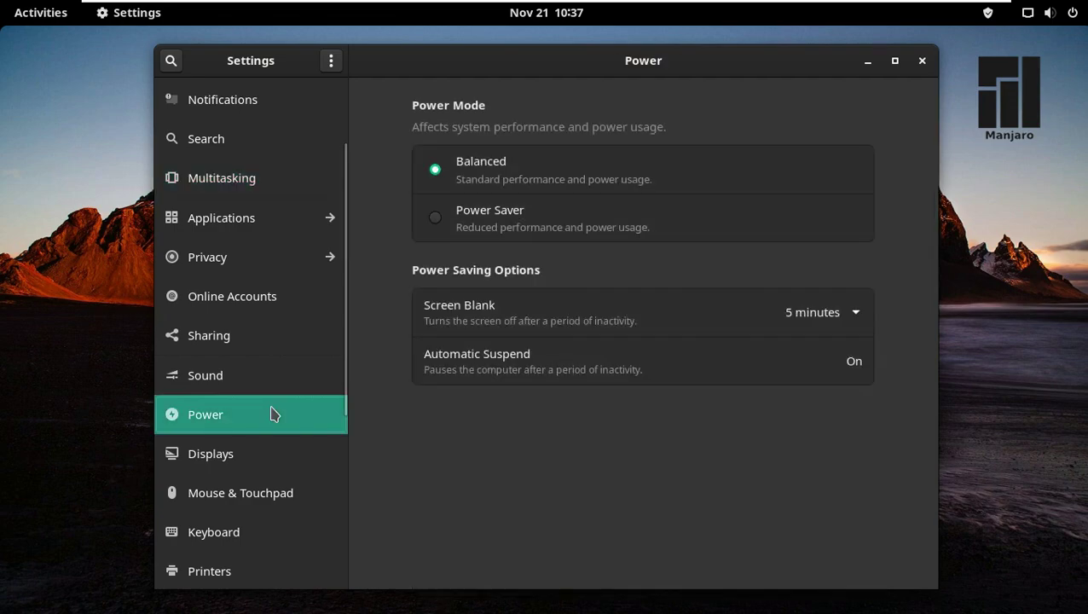
Step: Turn off camera access for applications in the Privacy settings and view the microphone access page
click(261, 274)
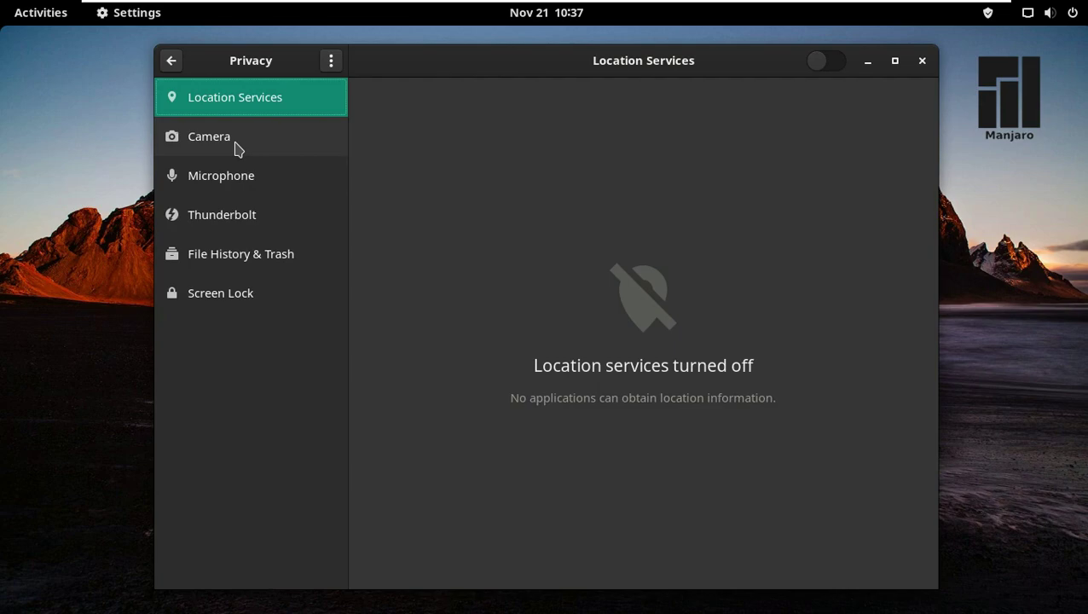
click(238, 150)
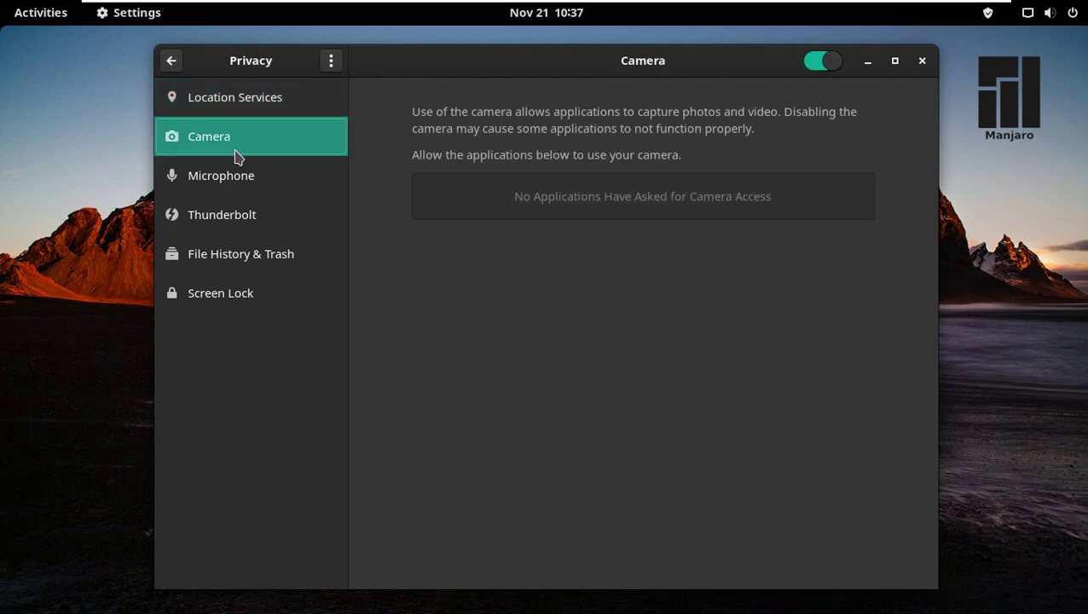
click(819, 62)
click(269, 185)
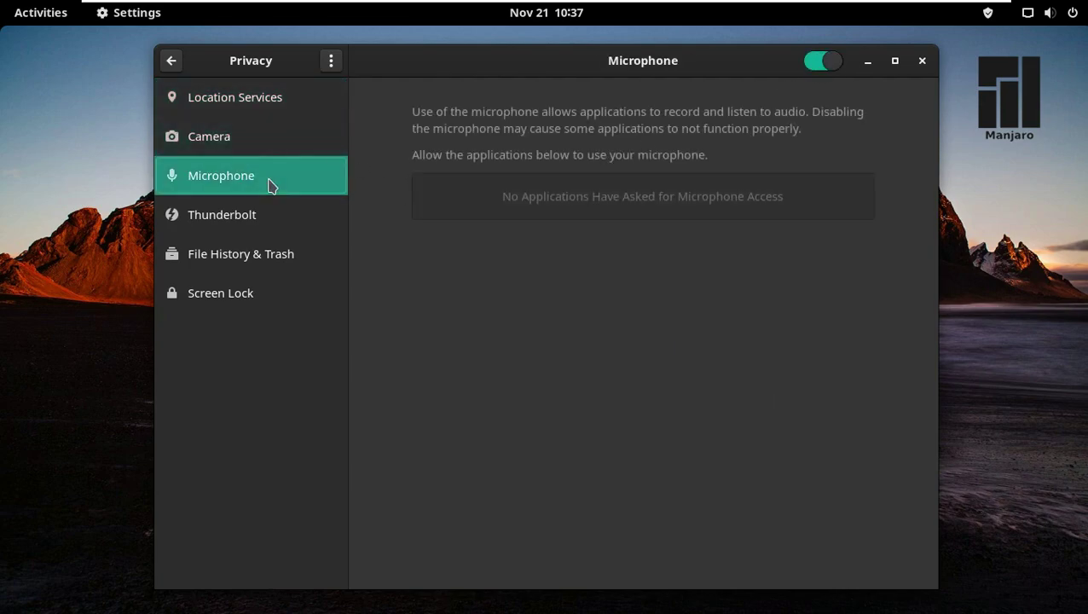
Step: Turn off microphone access for applications and view the Thunderbolt and File History & Trash privacy pages
click(817, 64)
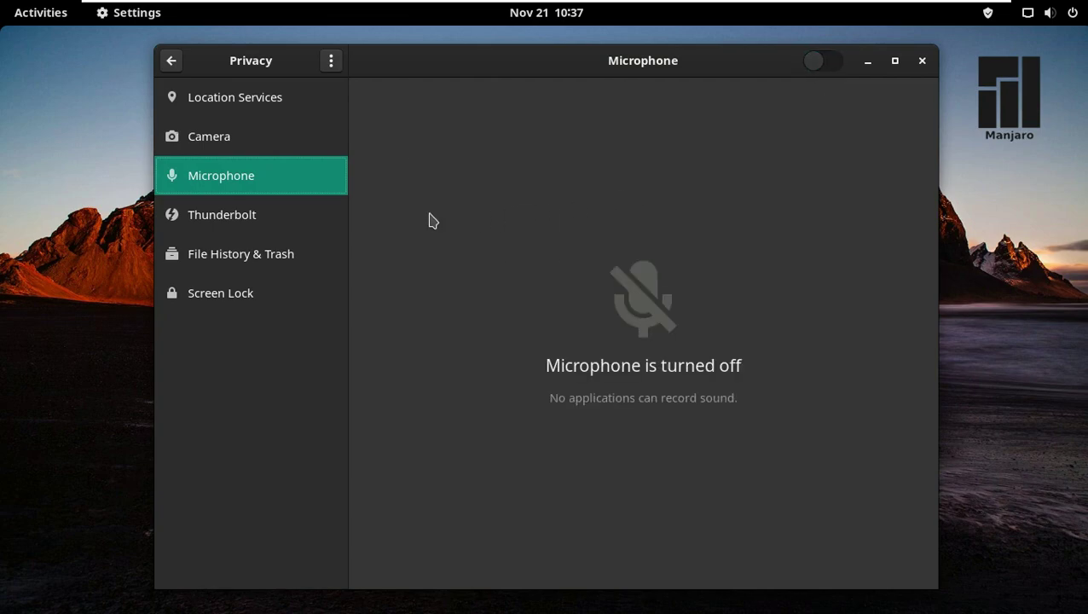
click(288, 218)
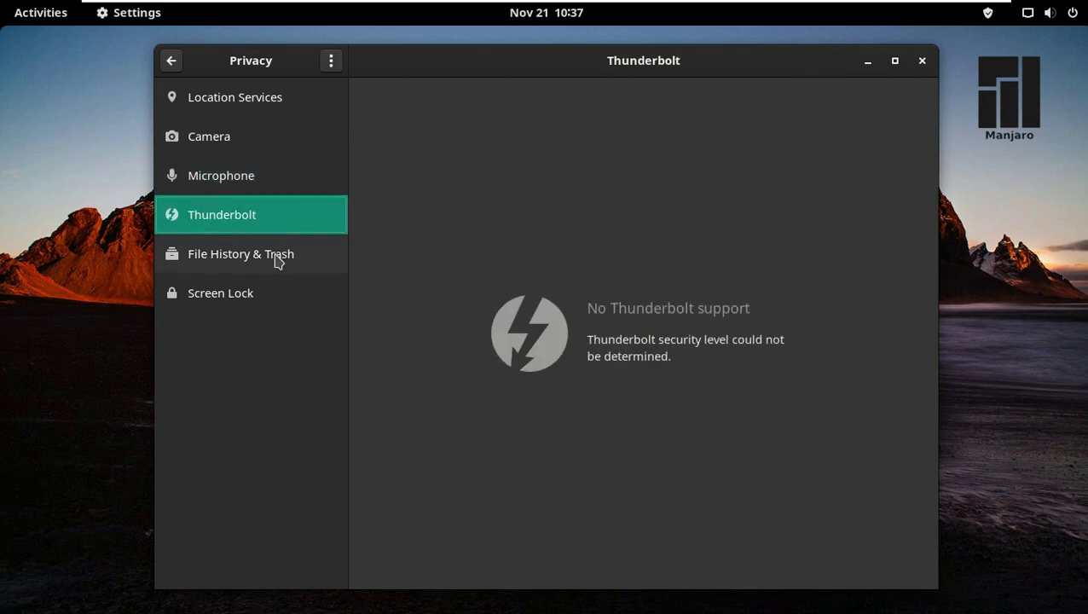
click(276, 260)
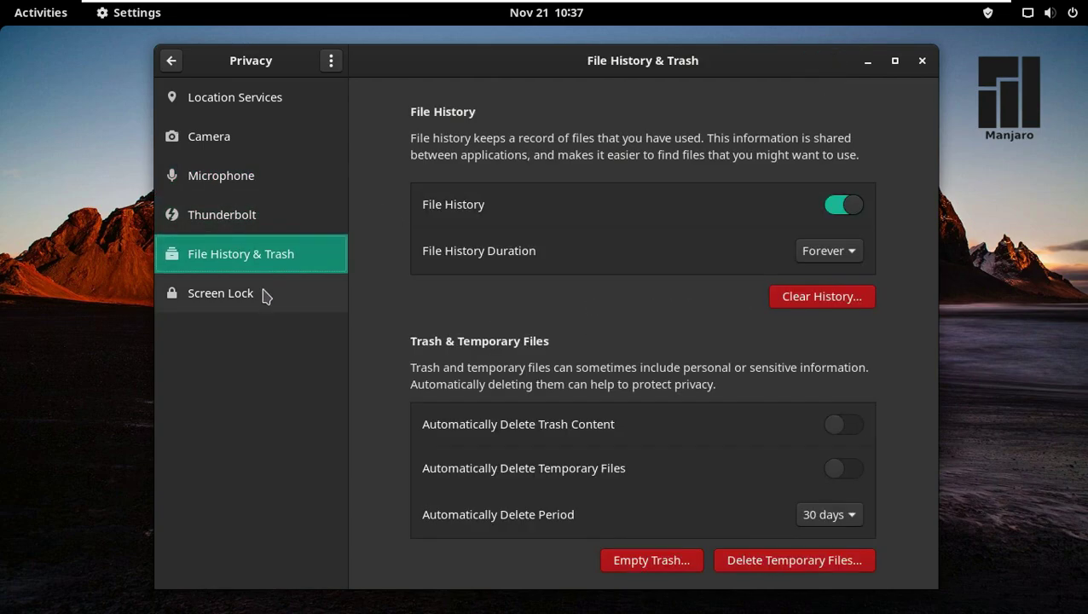
Step: Set the Blank Screen Delay to Never in the Screen Lock settings and return to the main settings list
click(264, 294)
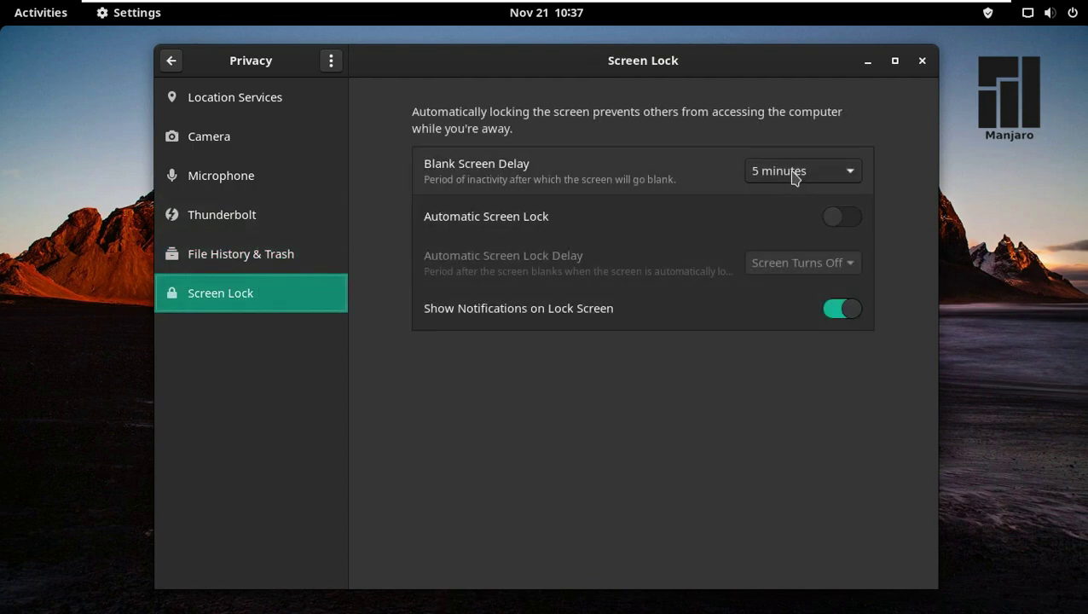
click(794, 175)
click(767, 309)
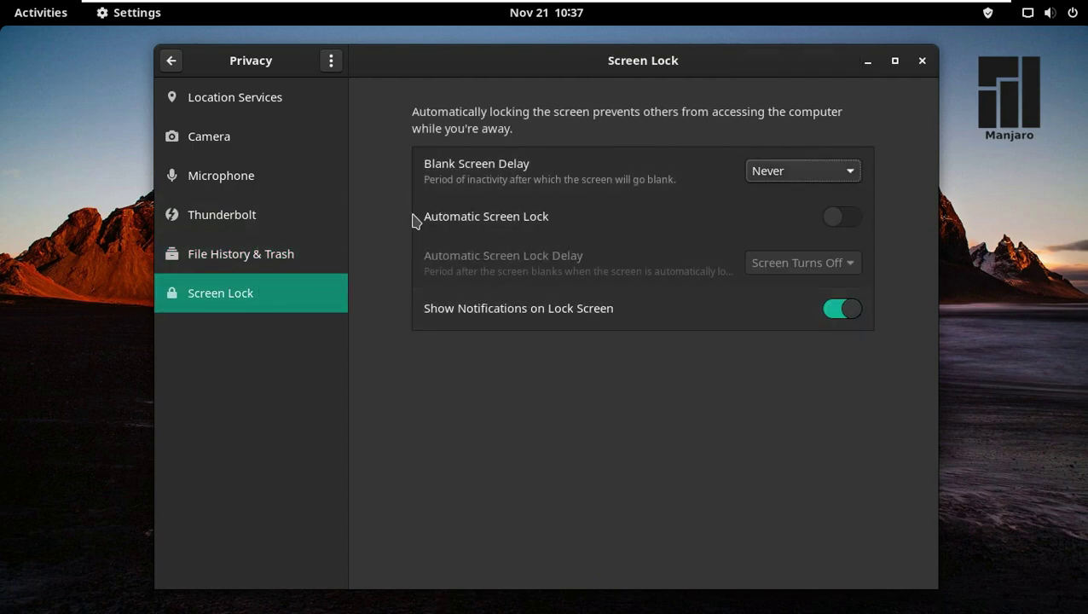
click(172, 61)
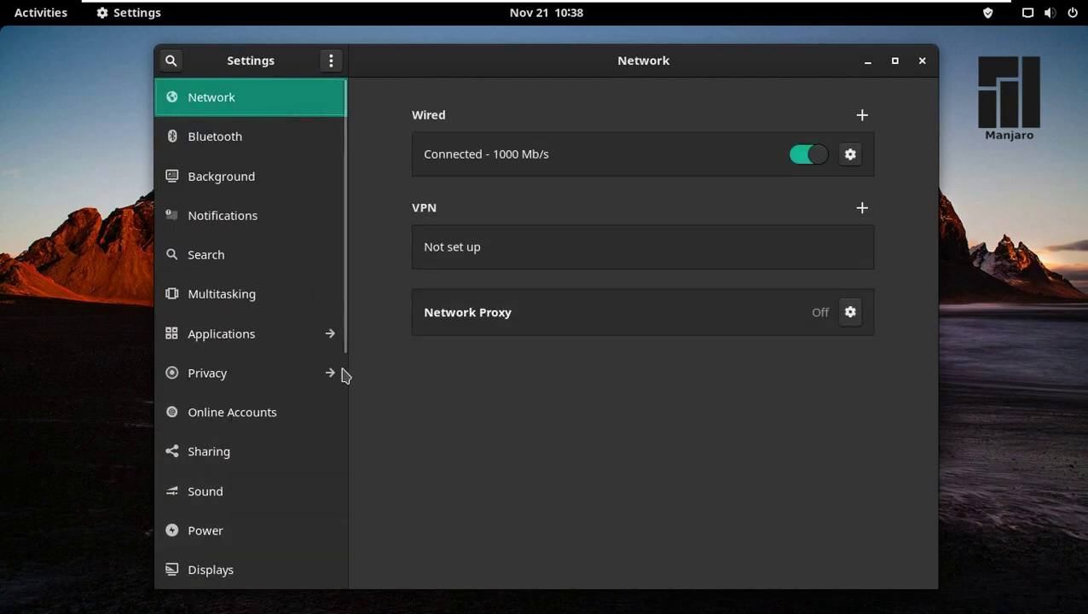
Step: Look through the Accessibility settings down to the Pointing & Clicking options and close Settings
drag(343, 343, 363, 580)
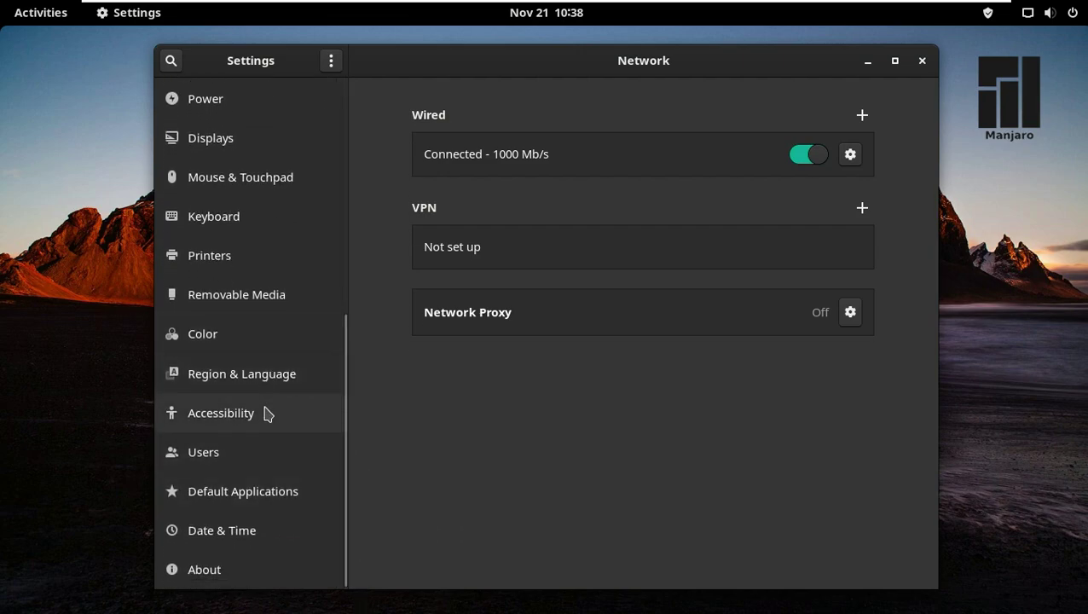
click(267, 414)
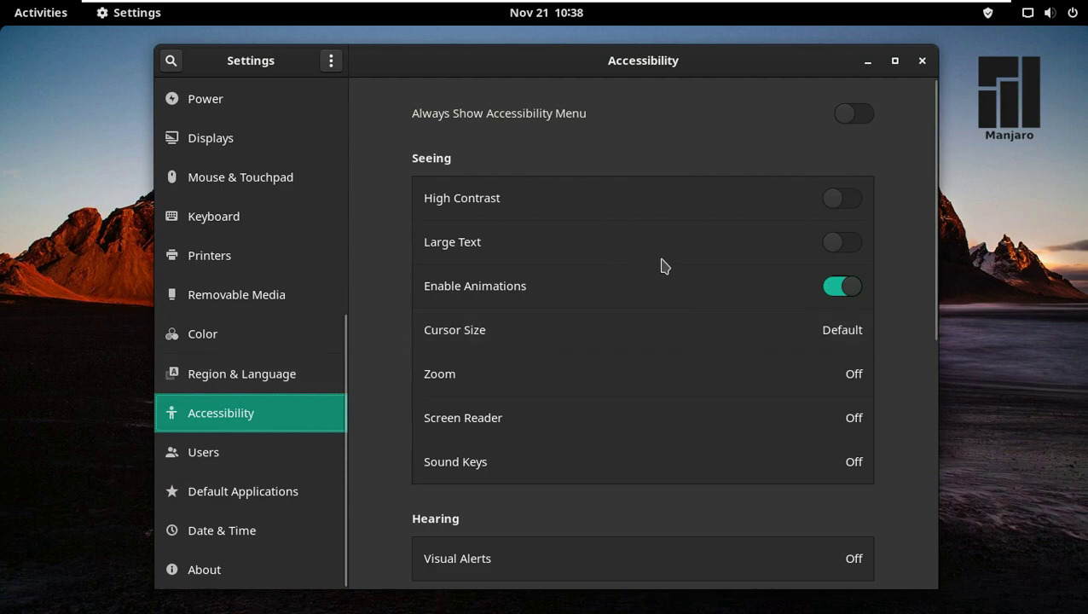
scroll(670, 265, down, 10)
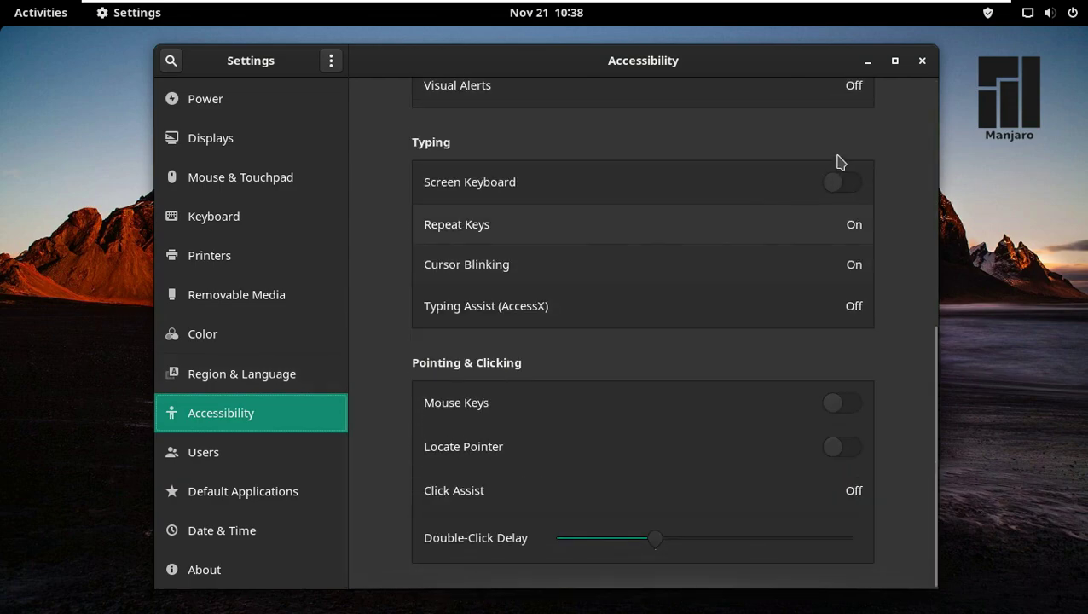
click(922, 65)
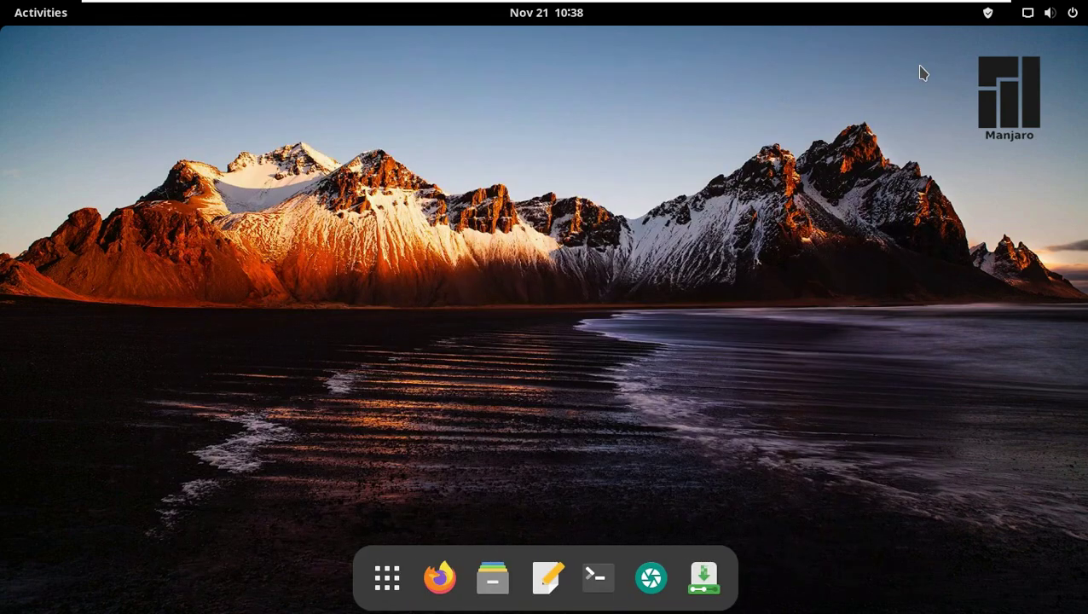
Step: Check the system update status and view the available power modes in the system menu
click(986, 14)
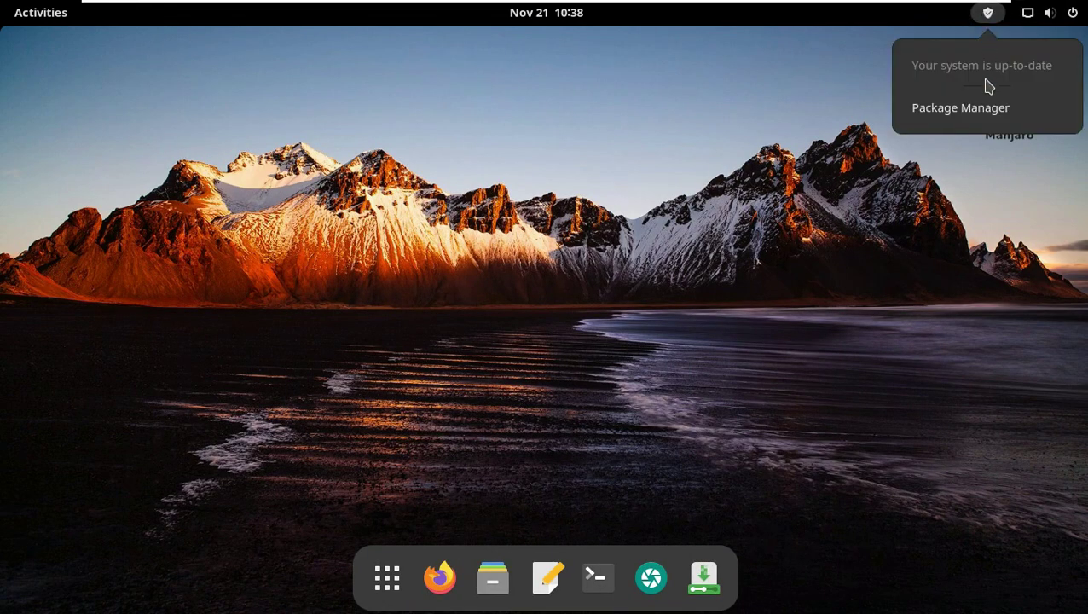
click(984, 196)
click(1059, 17)
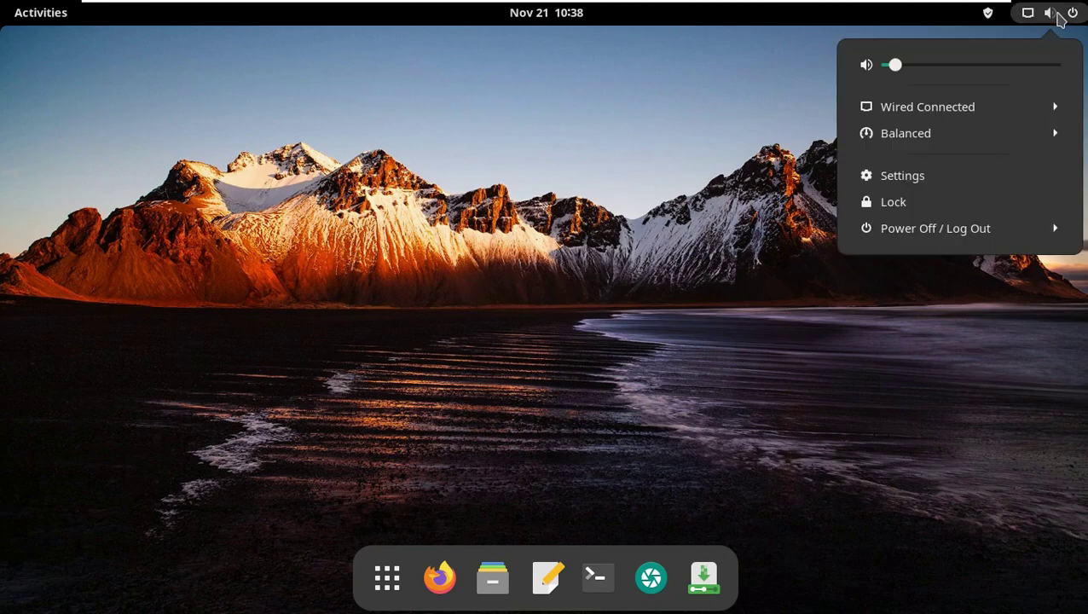
click(1058, 137)
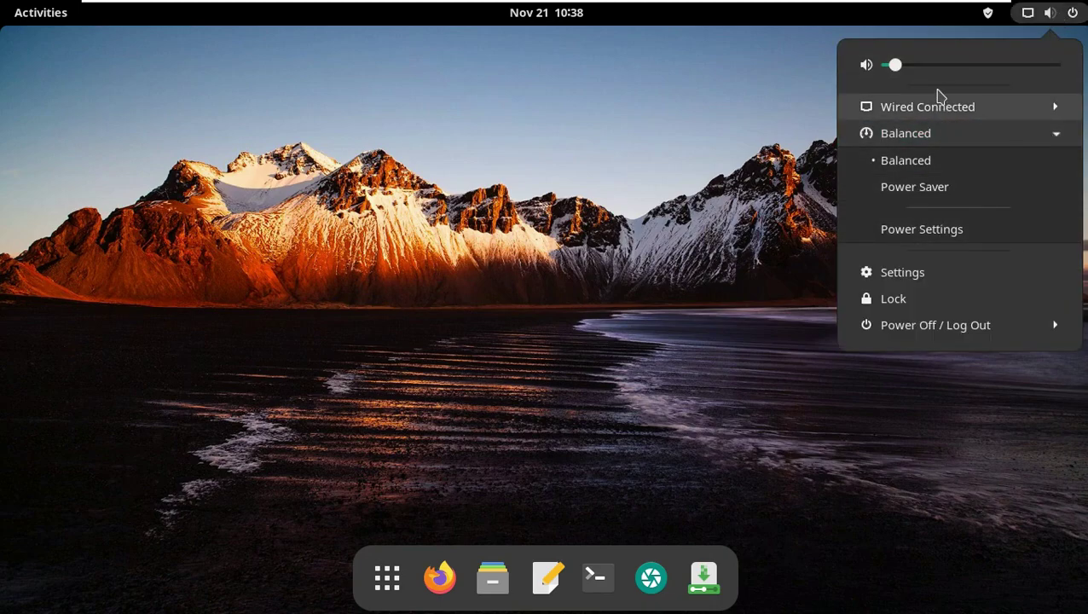
click(832, 475)
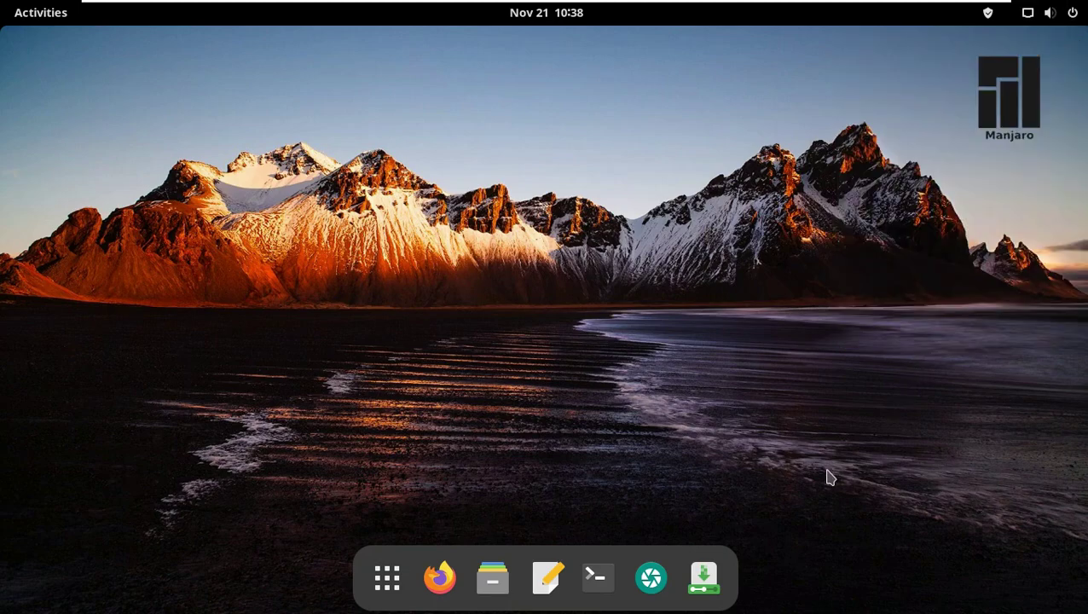
Step: Open the Files application maximized, check its version in the About information, and close it
click(493, 579)
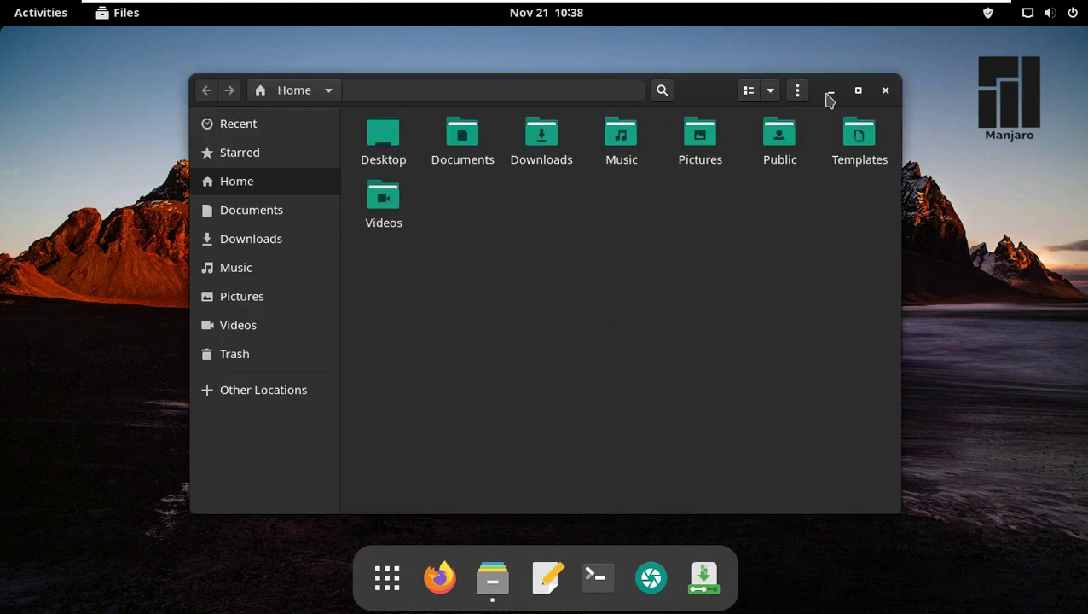
click(858, 90)
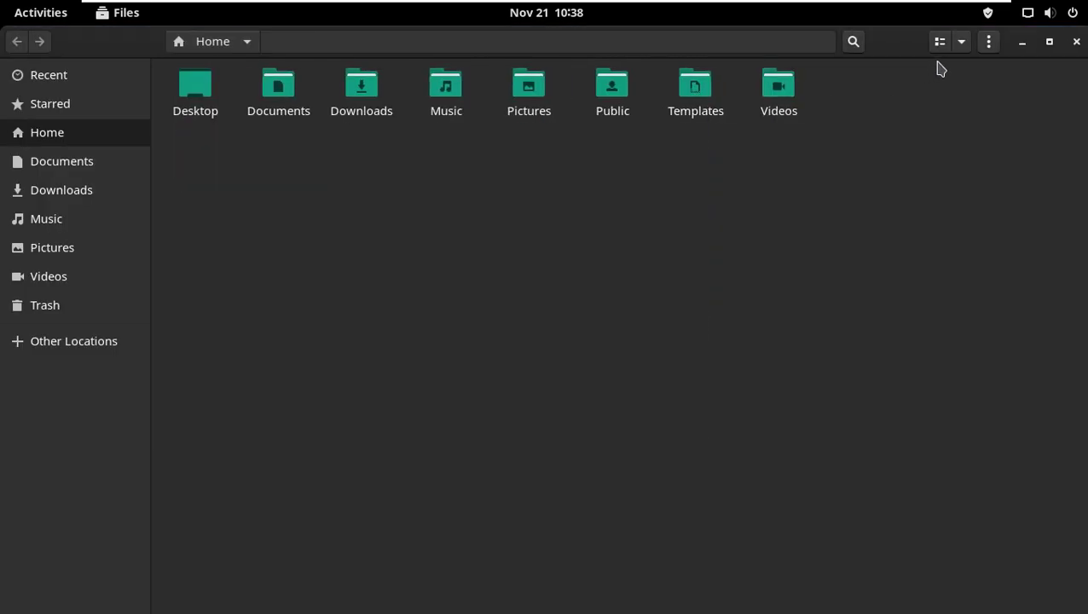
click(989, 42)
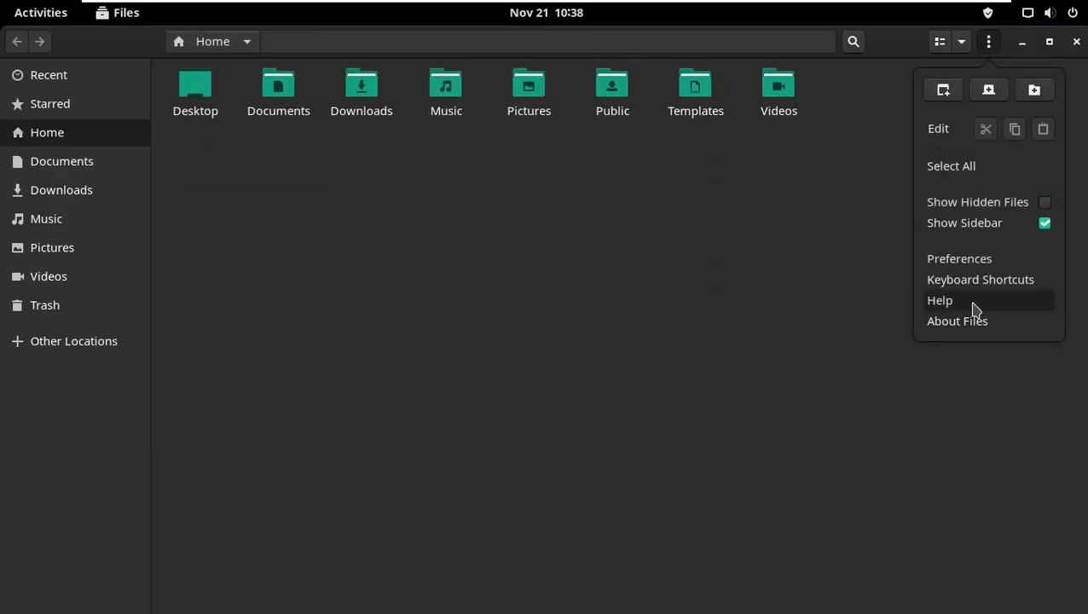
click(976, 322)
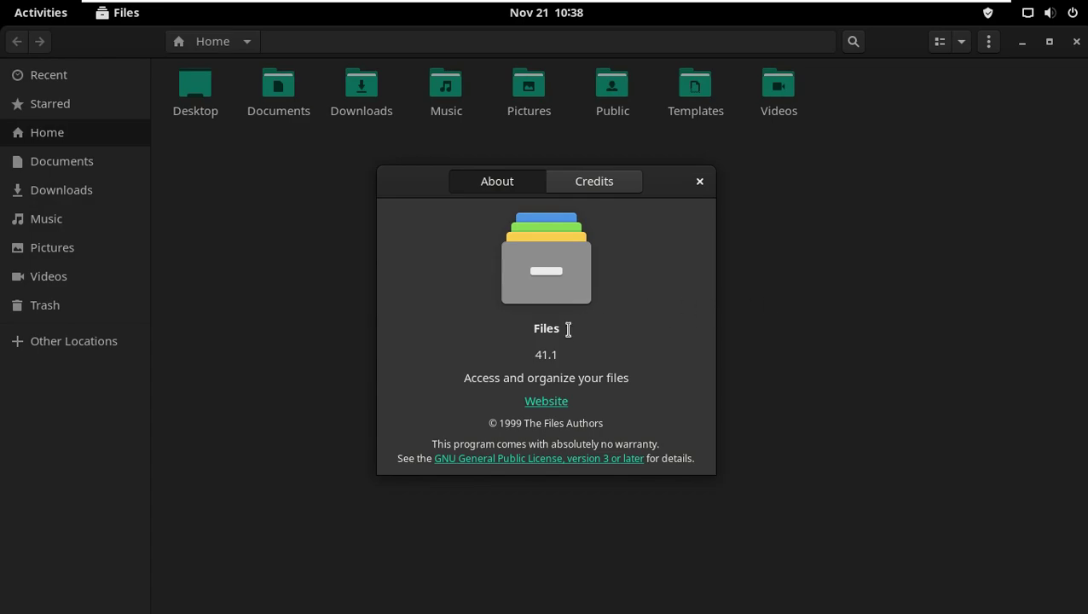
drag(526, 357, 586, 356)
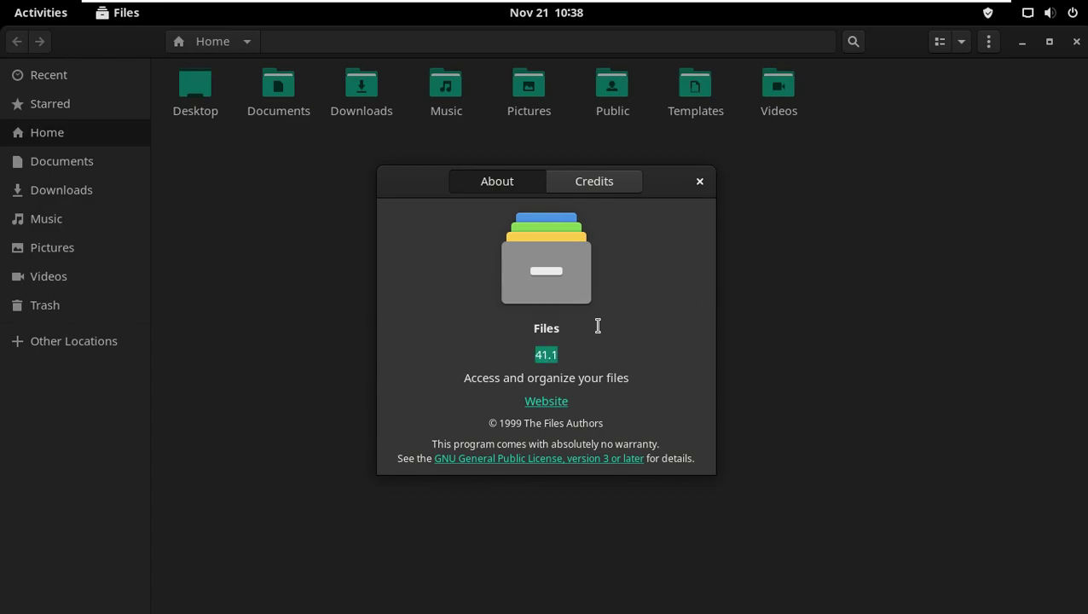
click(700, 182)
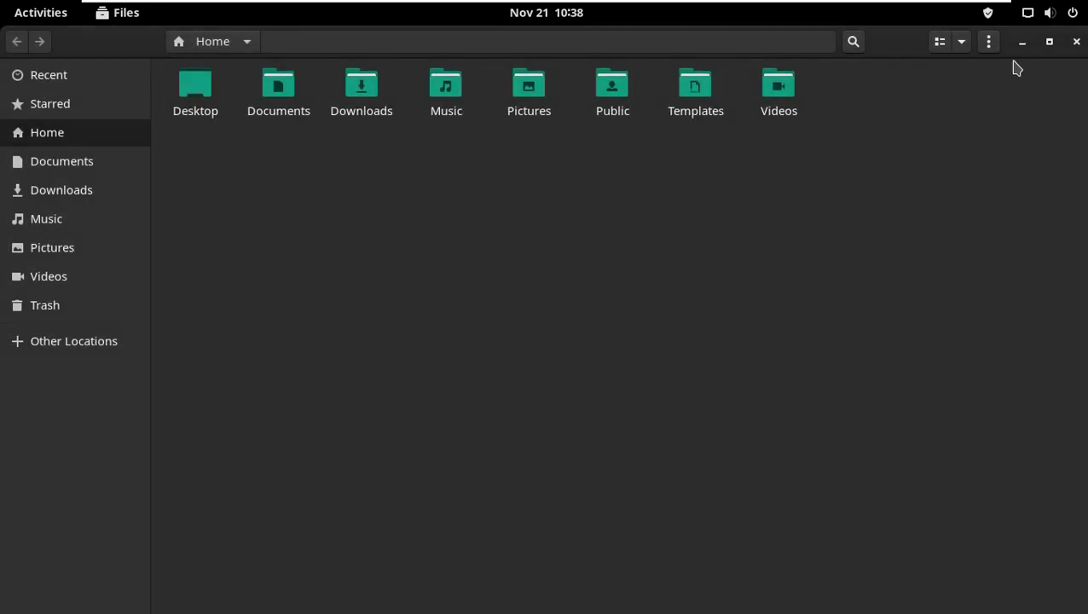
click(1076, 41)
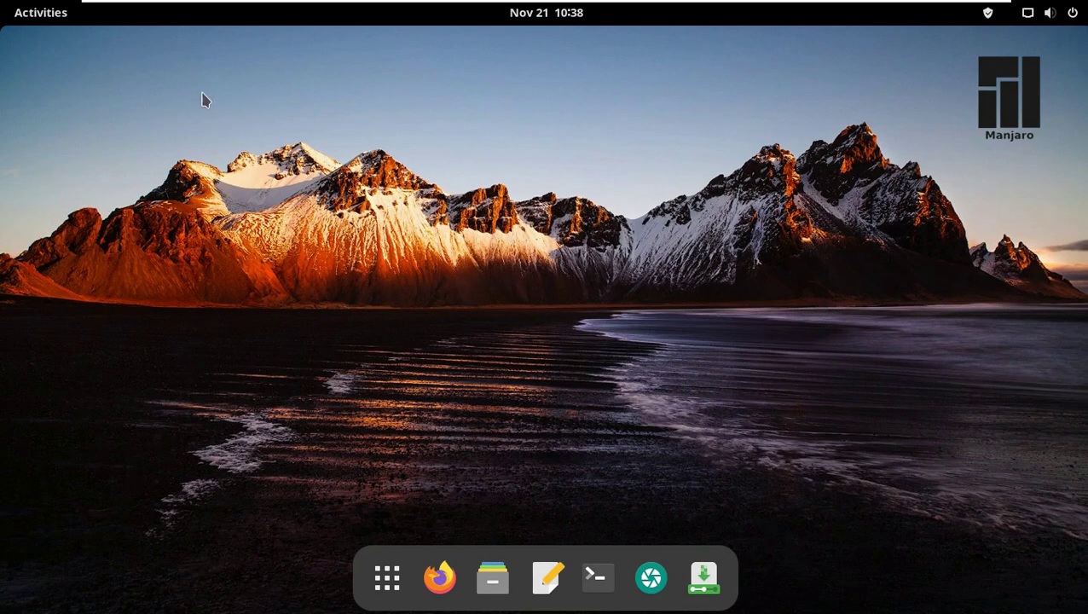
Step: View the calendar and notification overview, then dismiss it
right_click(368, 181)
click(527, 16)
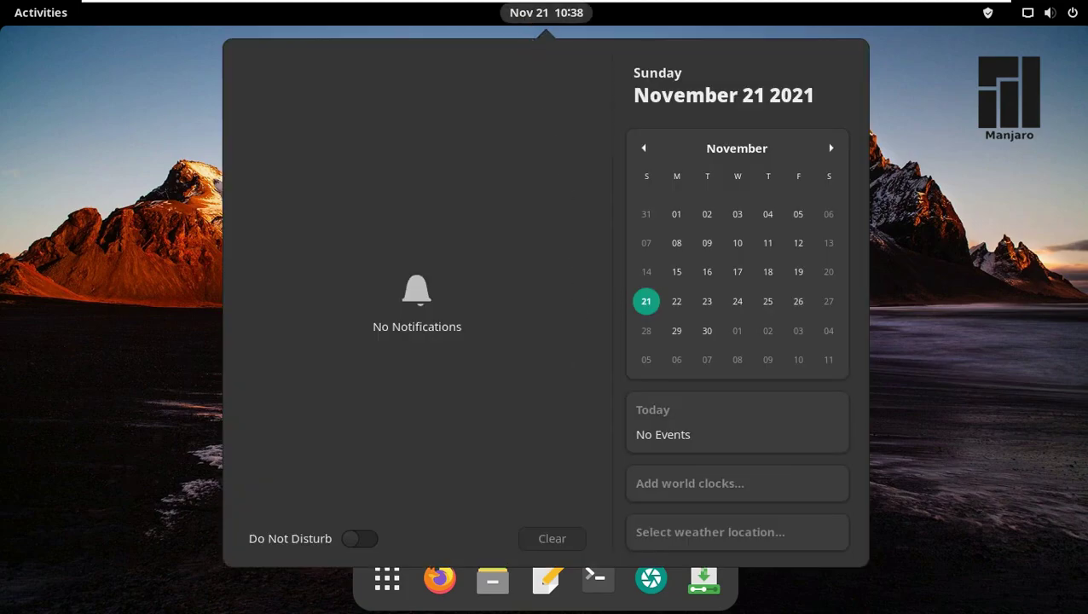
click(170, 298)
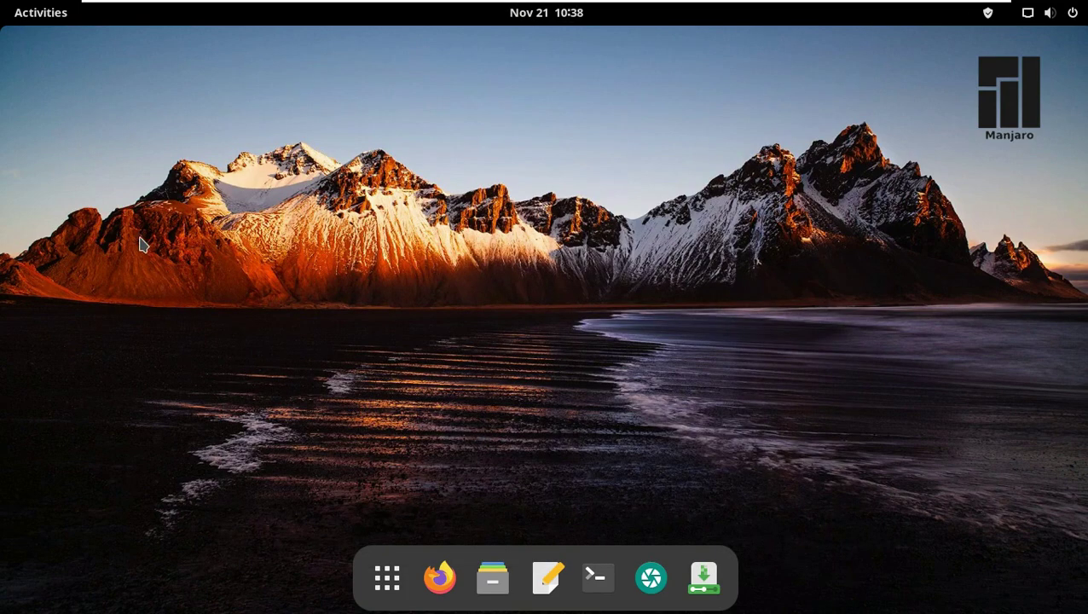
Step: Open the Activities overview, preview the second workspace, and return to the first one
click(60, 23)
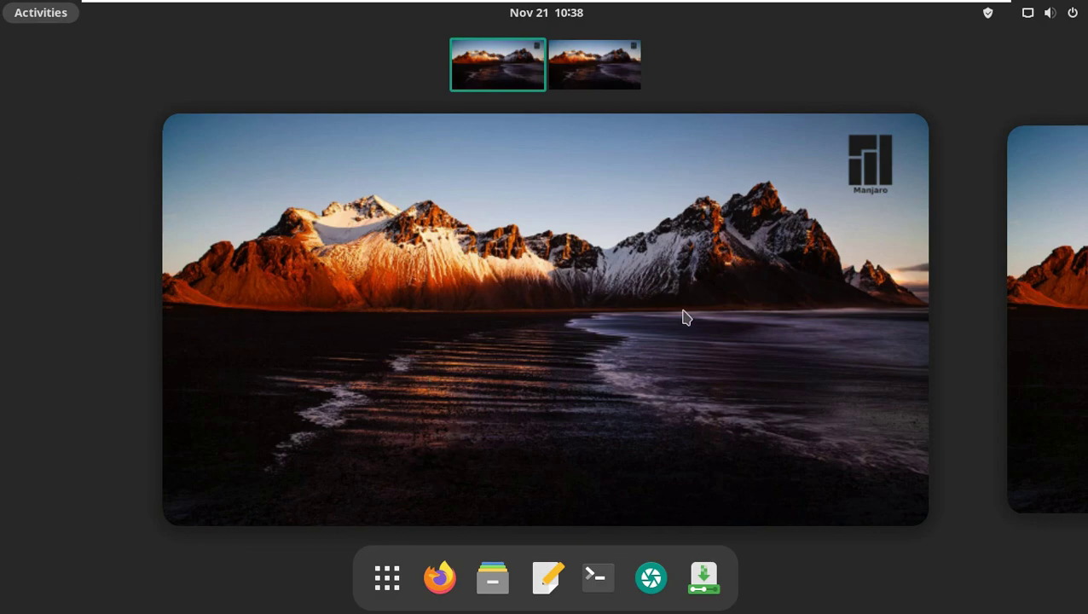
click(616, 83)
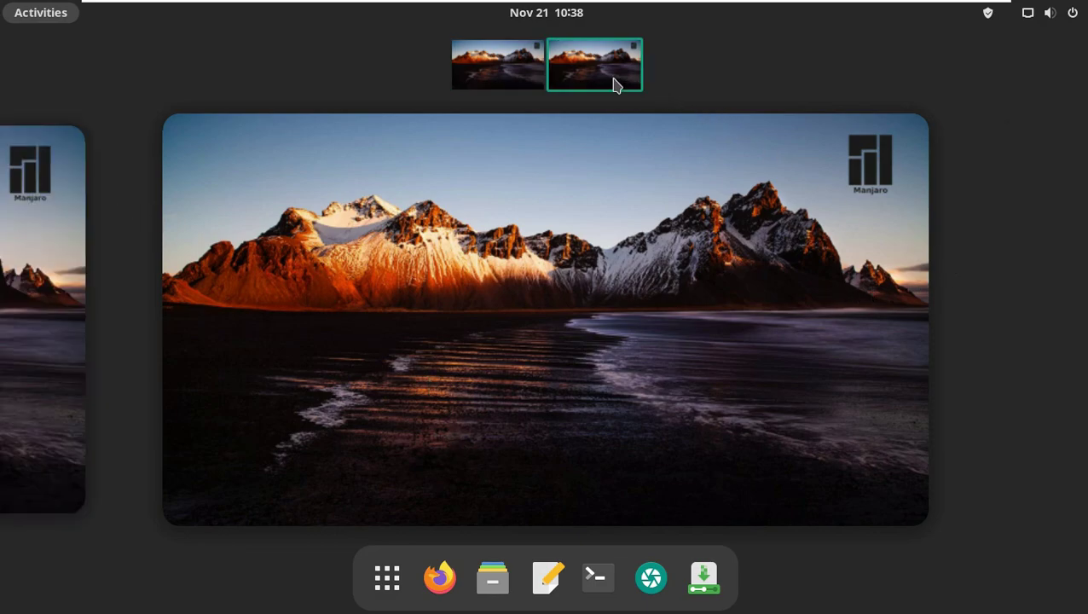
click(534, 86)
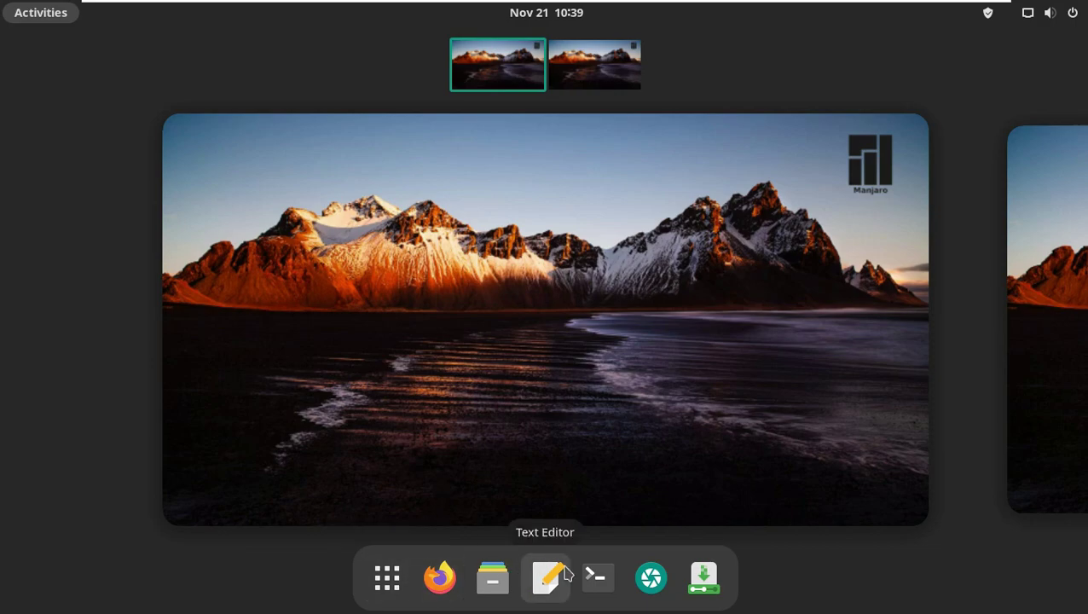
Step: Open the Terminal and run uname and uname -a to show the system information
click(597, 578)
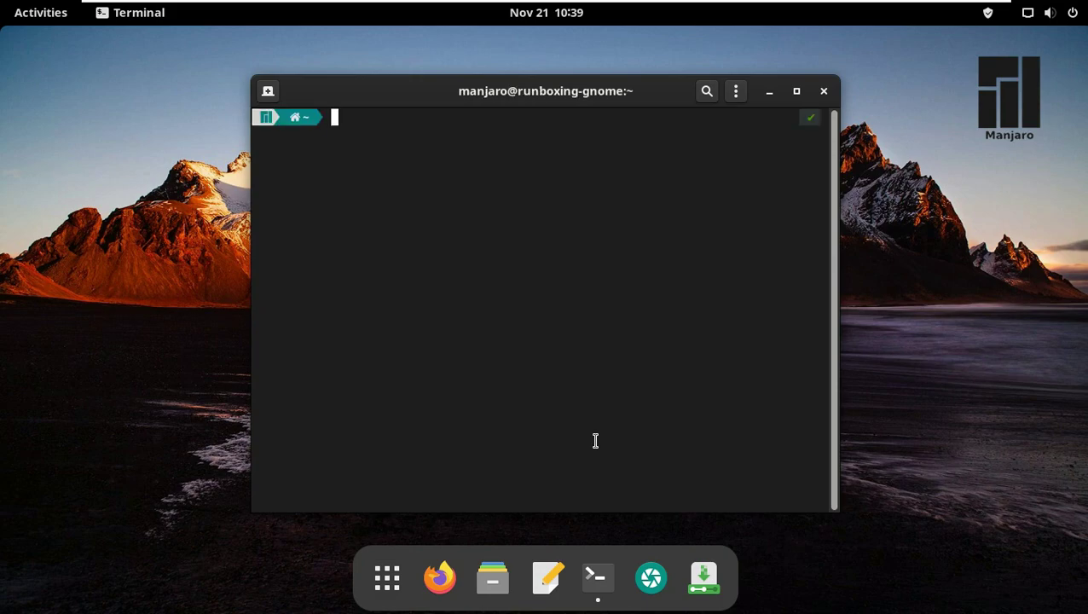
text(uname)
key(Return)
text(uname -a)
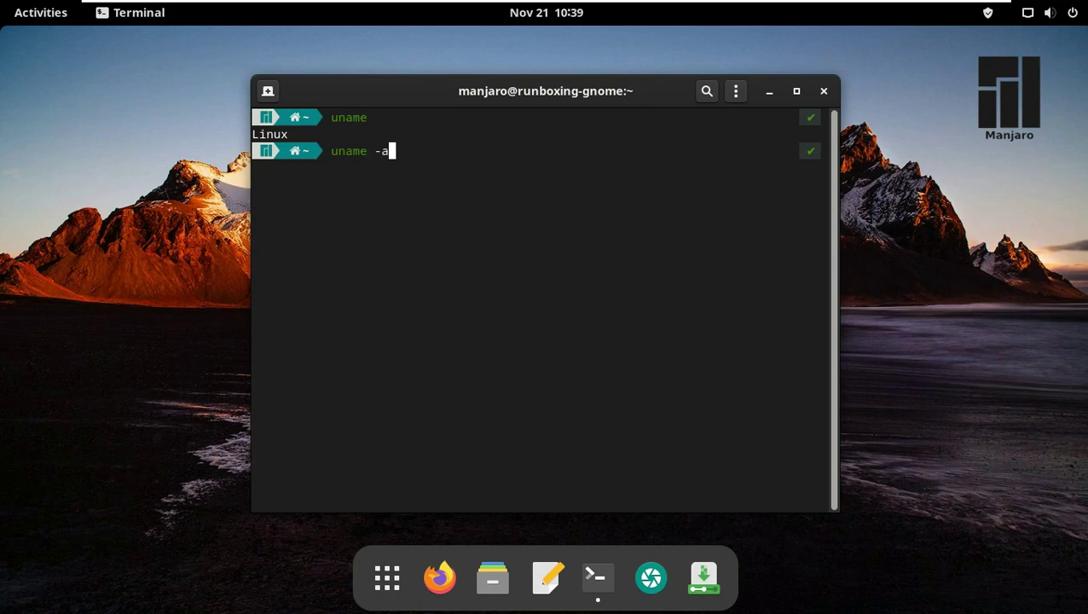
key(Return)
Step: Query the kernel release, kernel name and operating system with uname -r, uname -s and uname -o
text(uname -r)
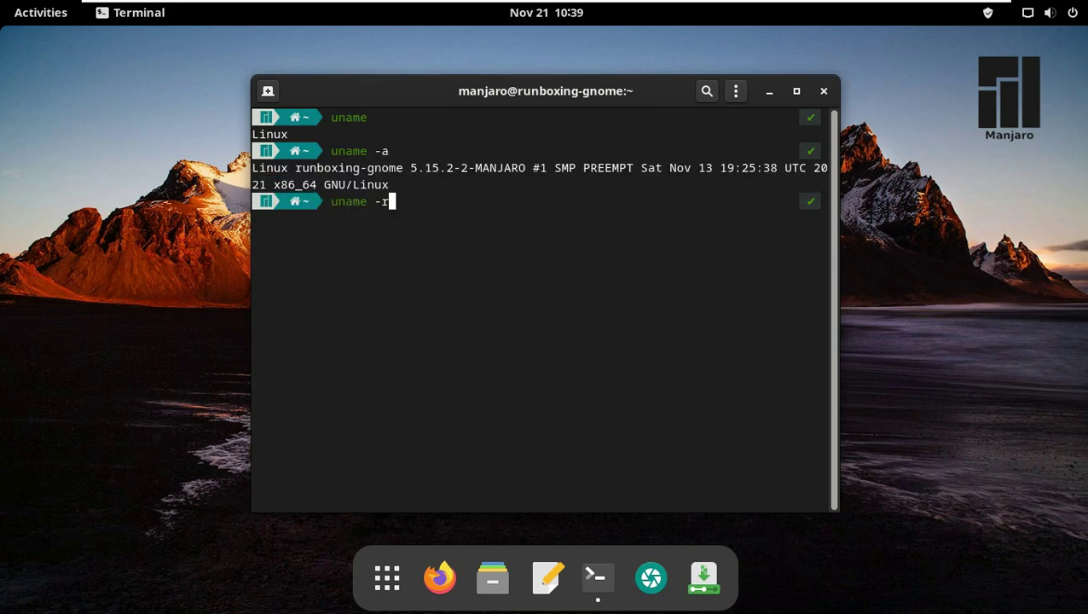
key(Return)
text(uname -s)
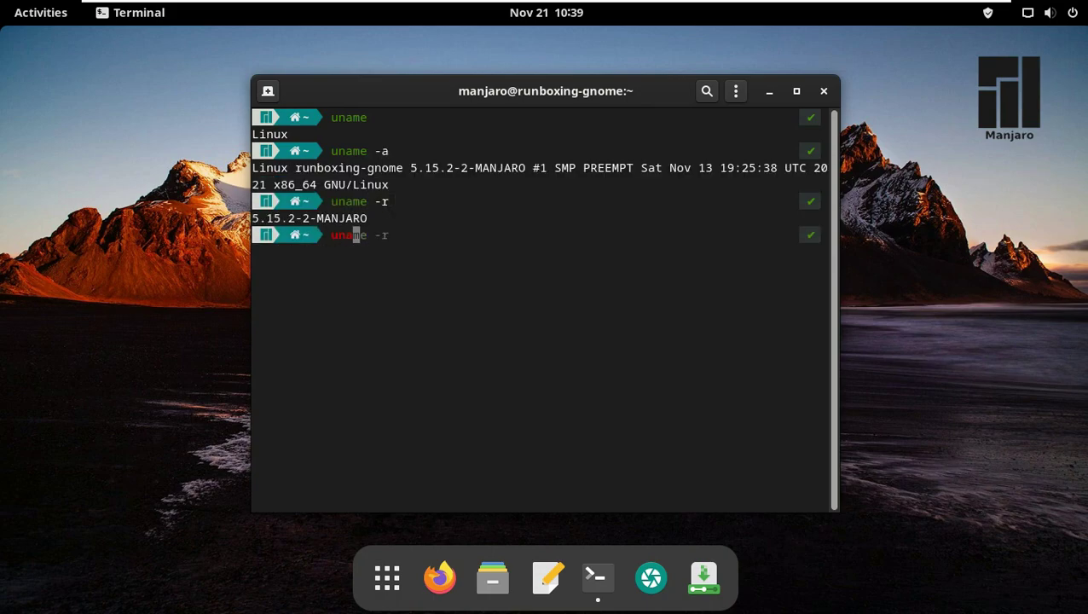
key(Return)
text(uname -o)
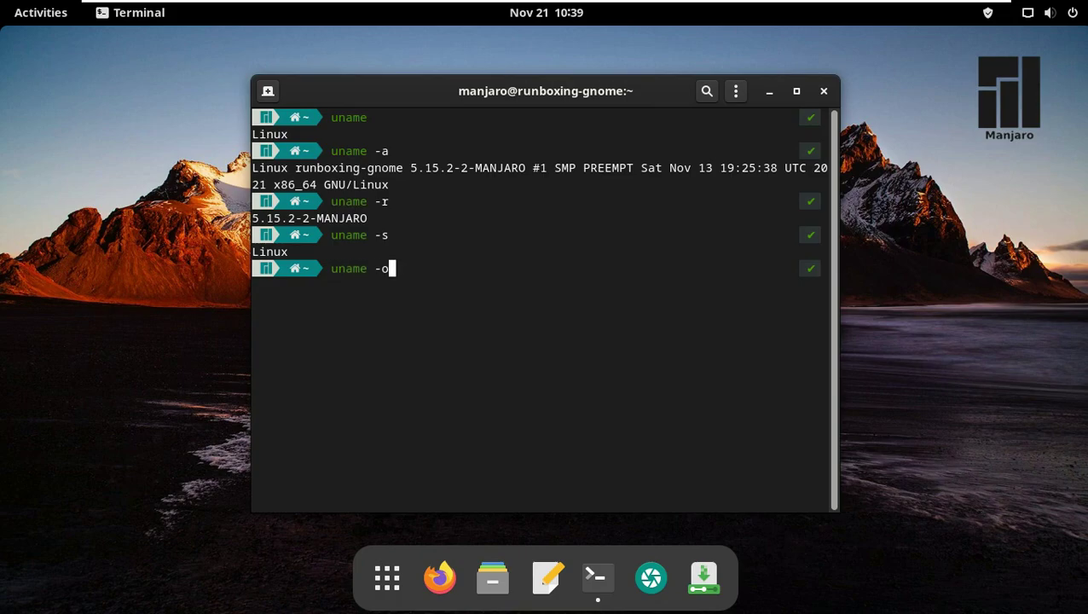
key(Return)
Step: Query the host name, kernel version and hardware platform with uname -n, uname -v and uname -i
text(uname -)
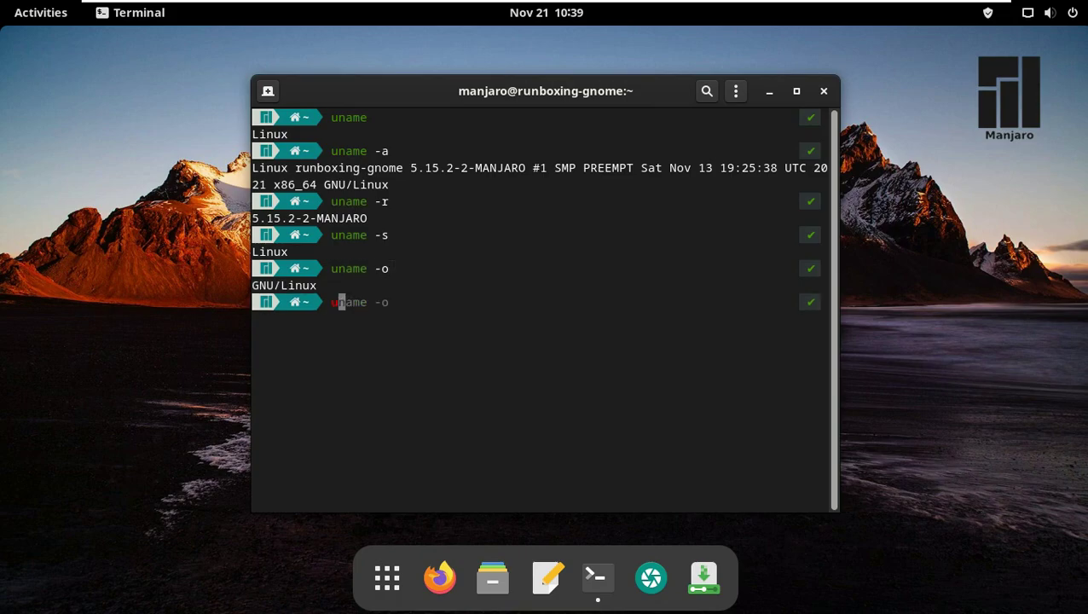
text(n)
key(Return)
text(uname -)
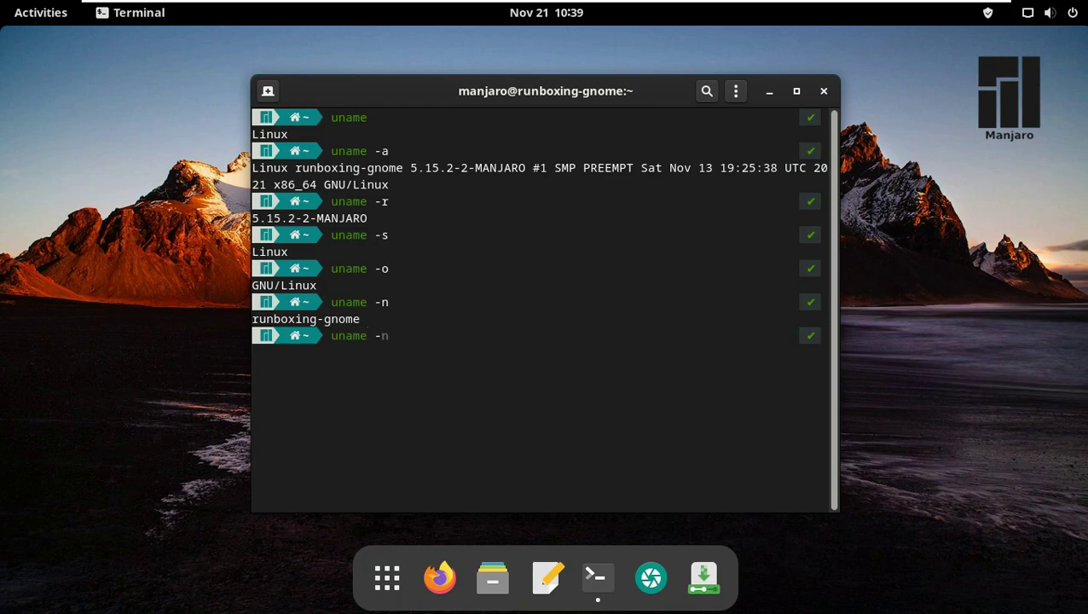
text(v)
key(Return)
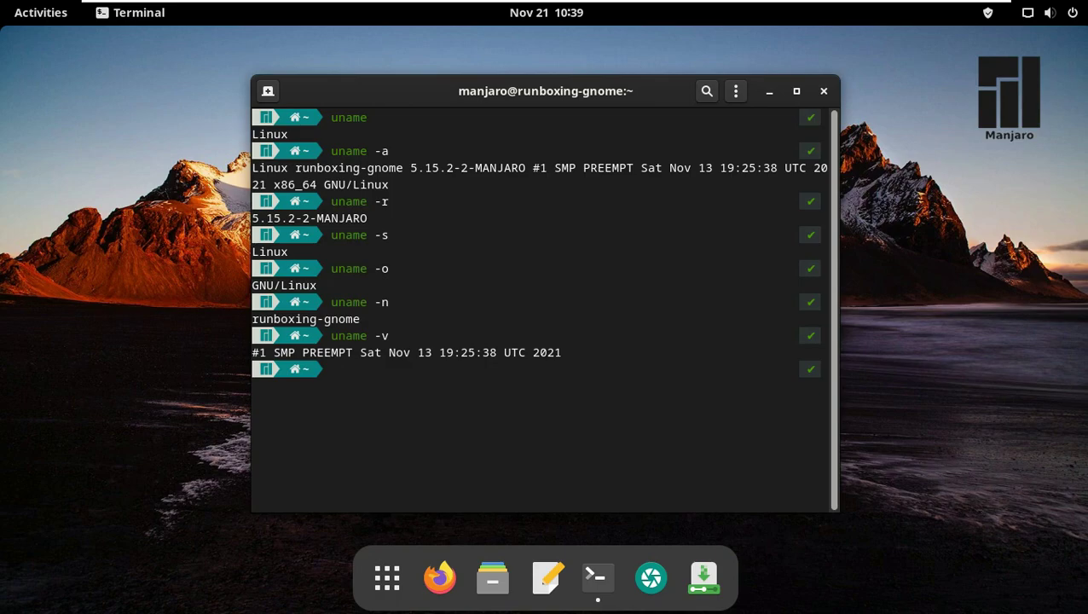
text(uname -i)
key(Return)
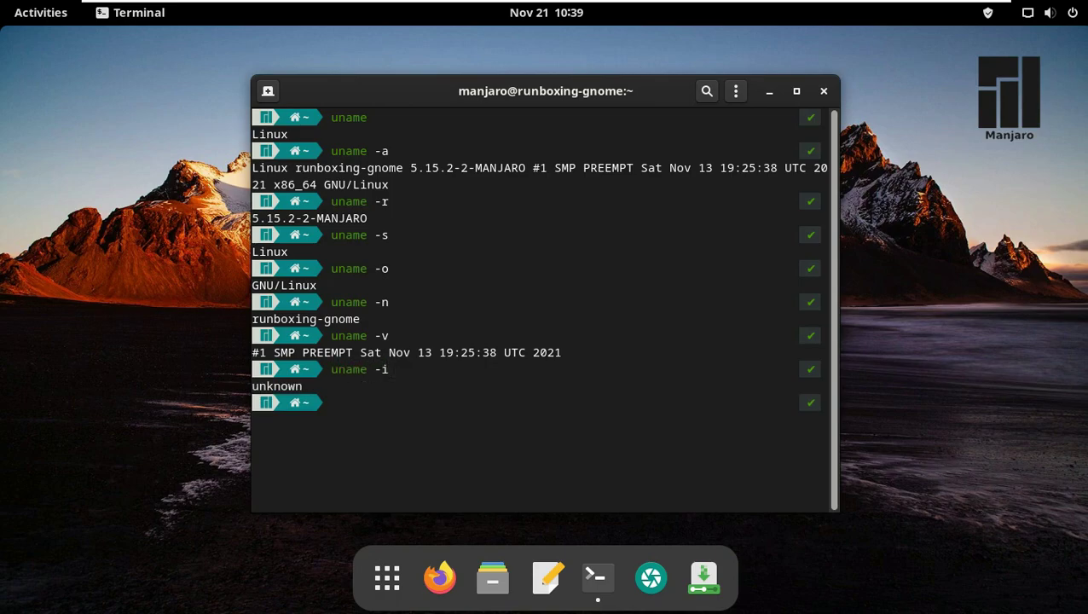
Step: End the terminal session with the exit command and launch ToolBox from the application overview
text(exit)
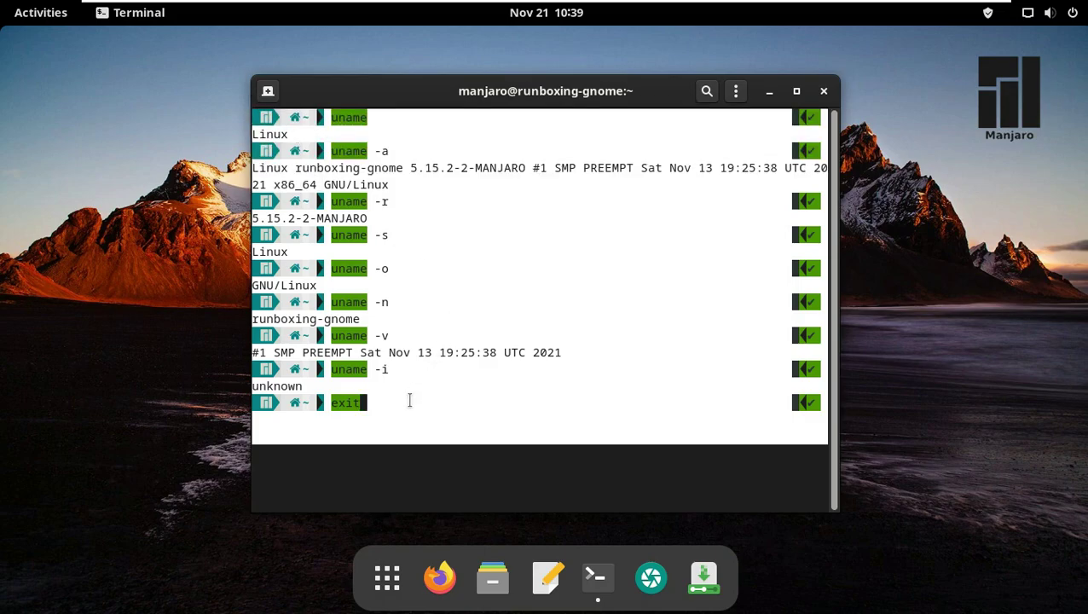
key(Return)
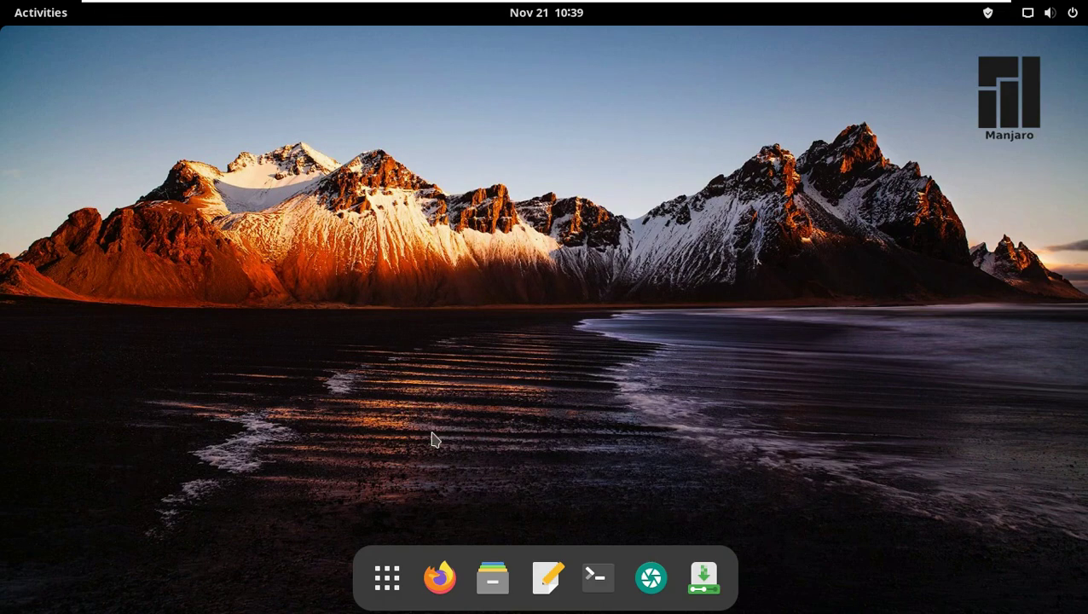
click(389, 573)
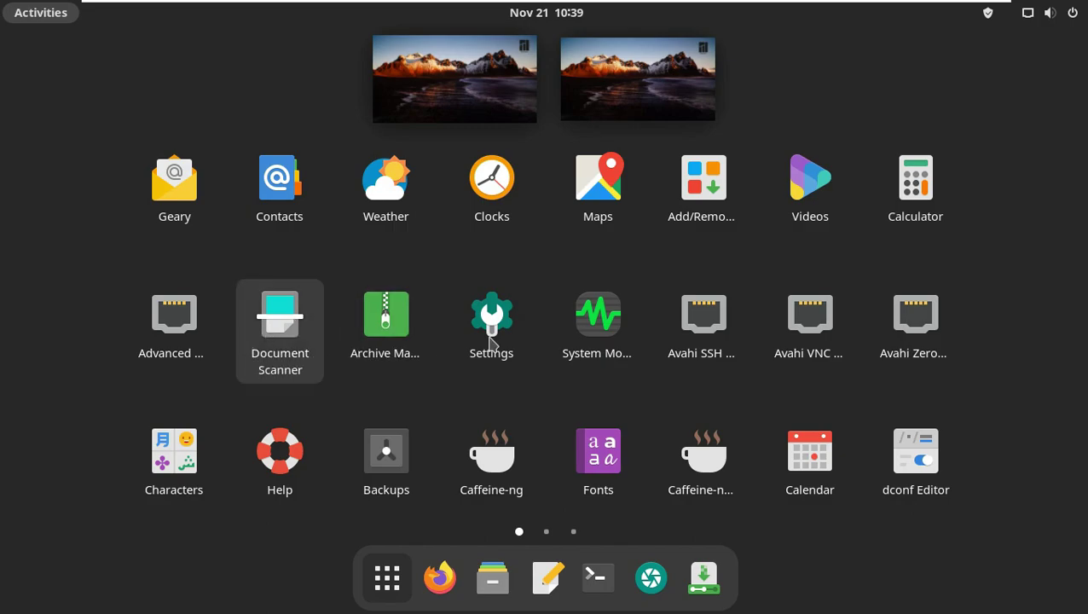
scroll(332, 466, down, 1)
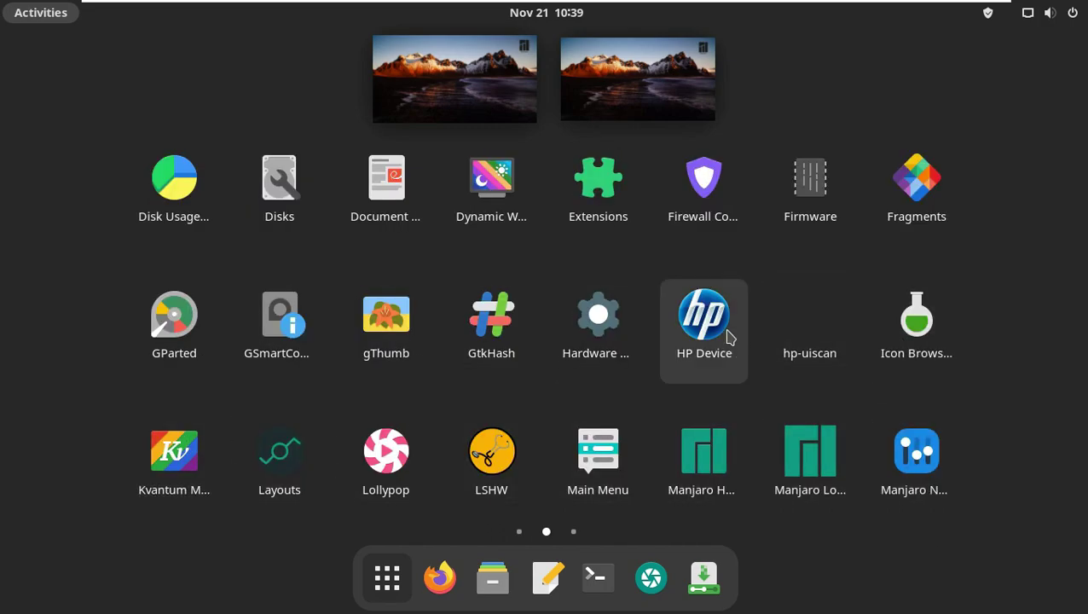
scroll(765, 177, down, 1)
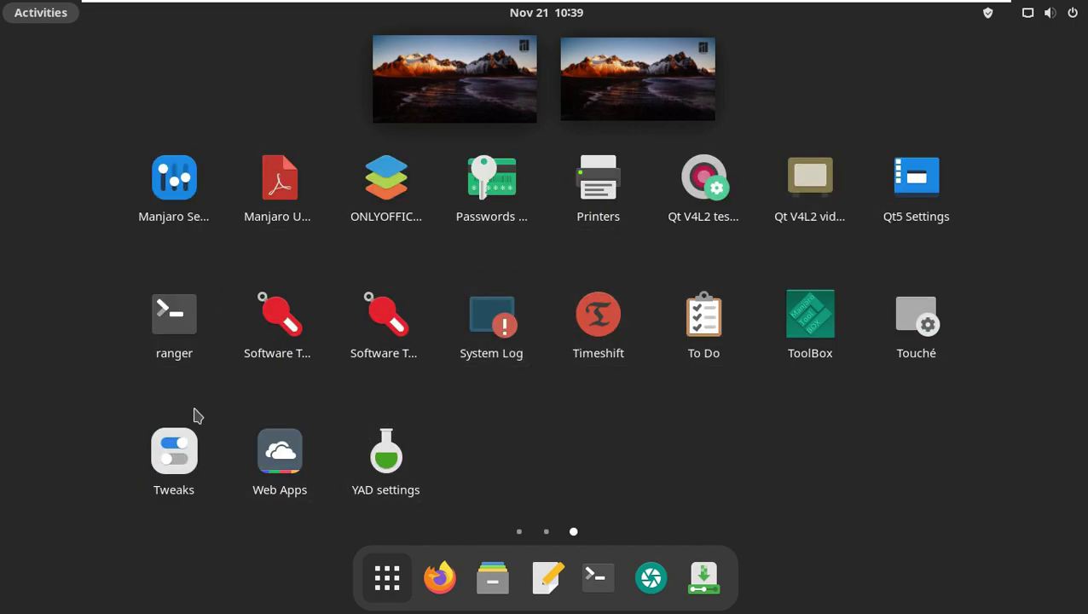
click(831, 309)
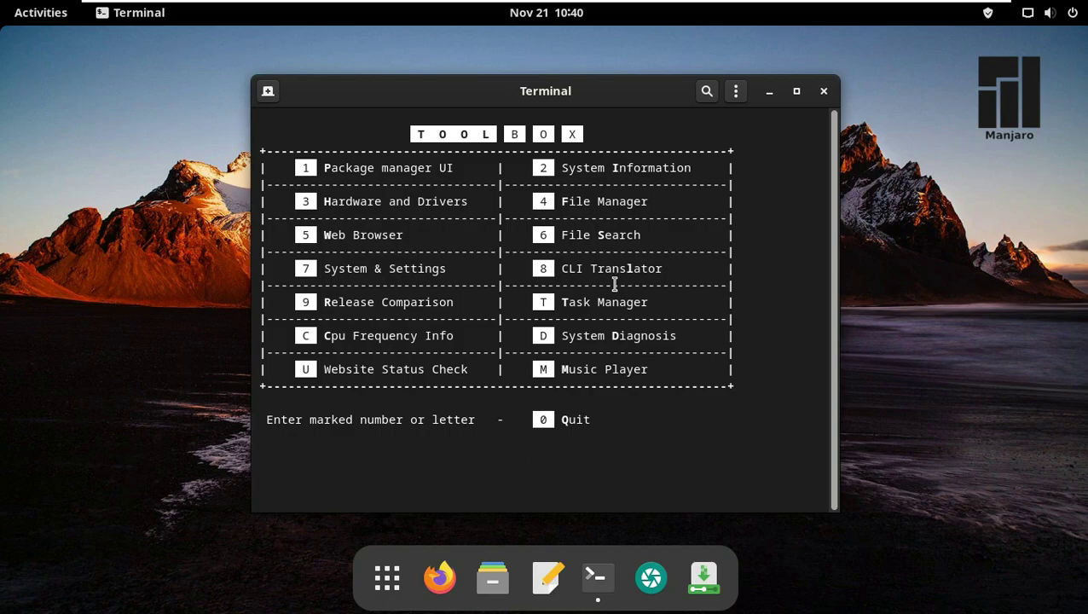
Step: Open the System Information report in ToolBox, look through its System, Machine and Memory sections, and close the terminal window
key(Return)
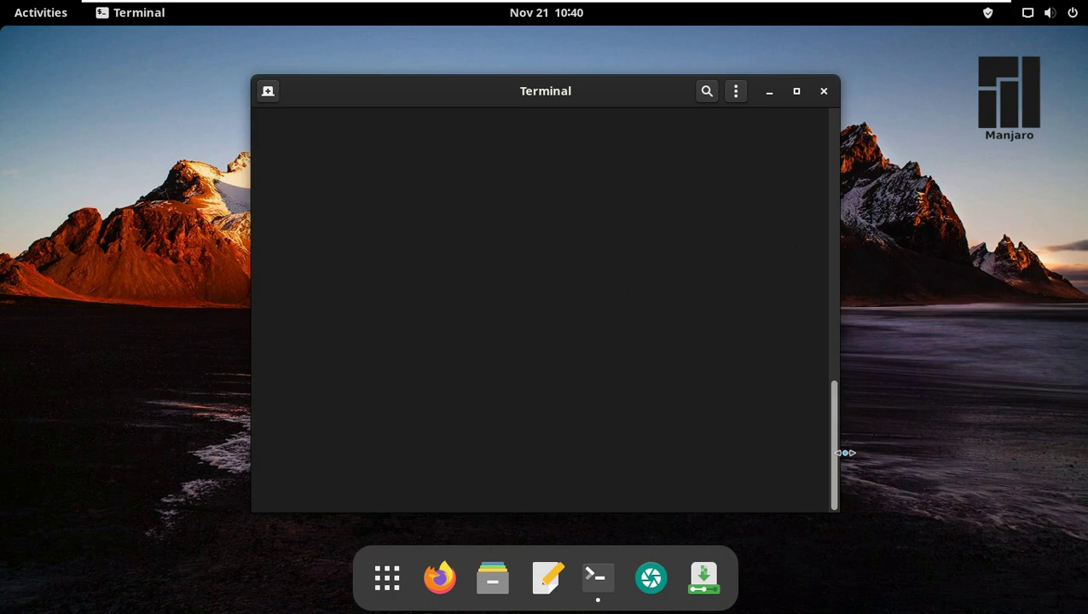
drag(835, 458, 834, 321)
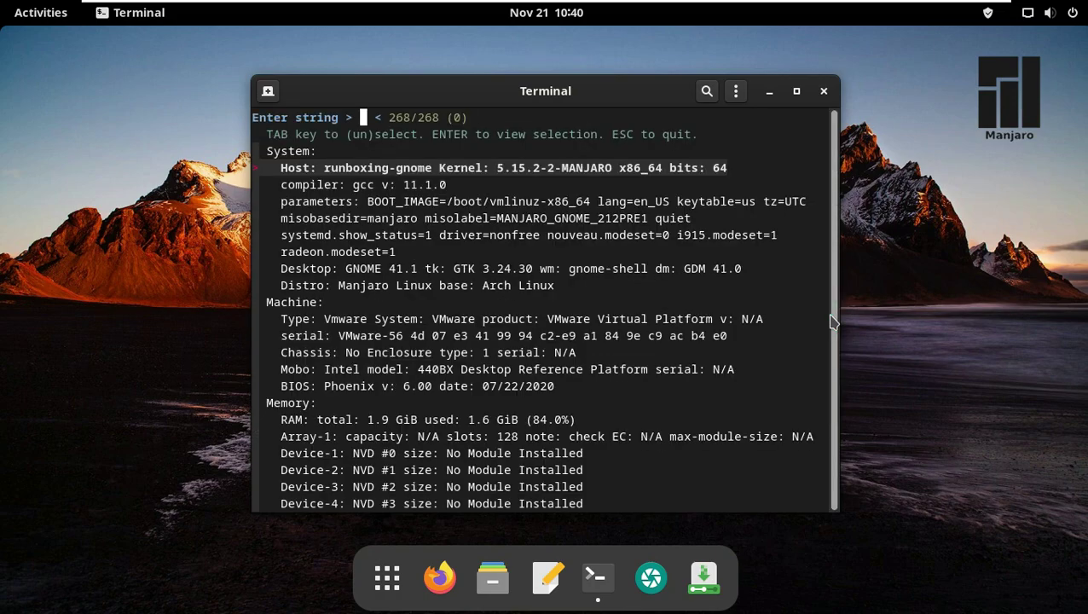
key(Up)
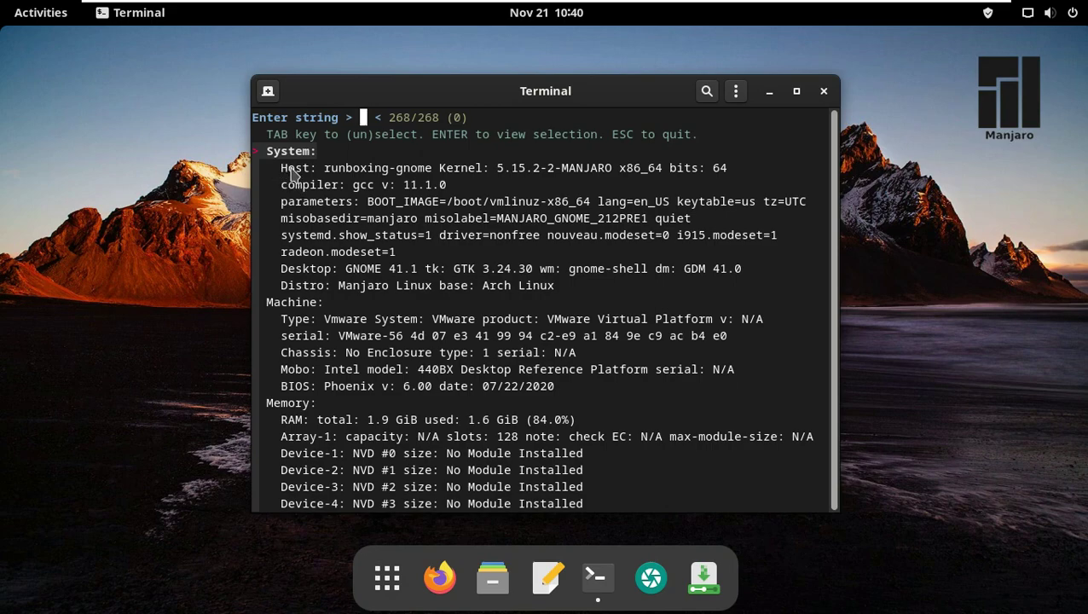
click(594, 504)
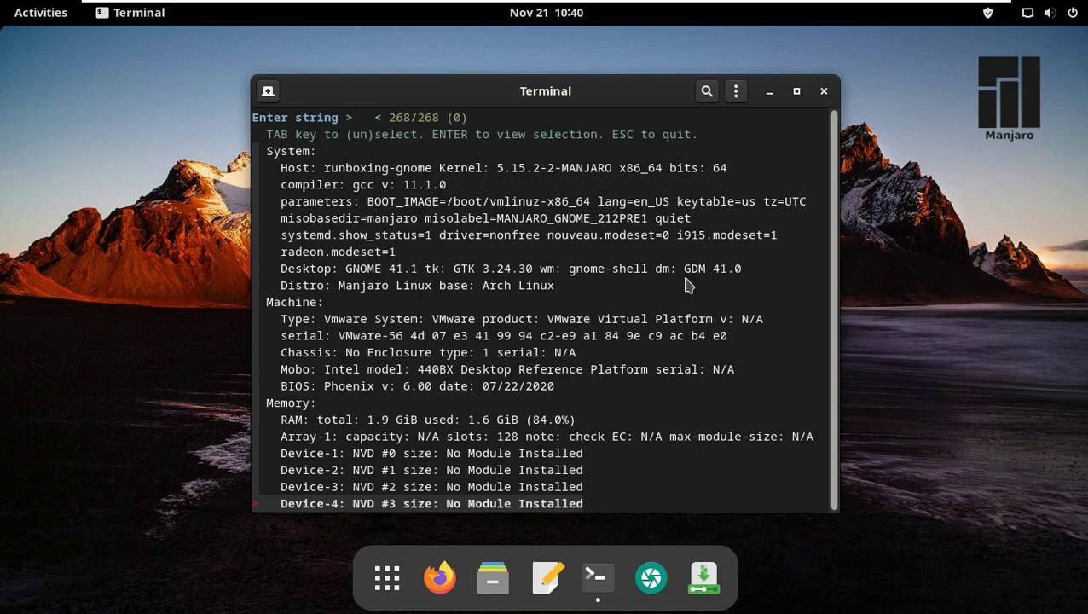
scroll(692, 286, up, 5)
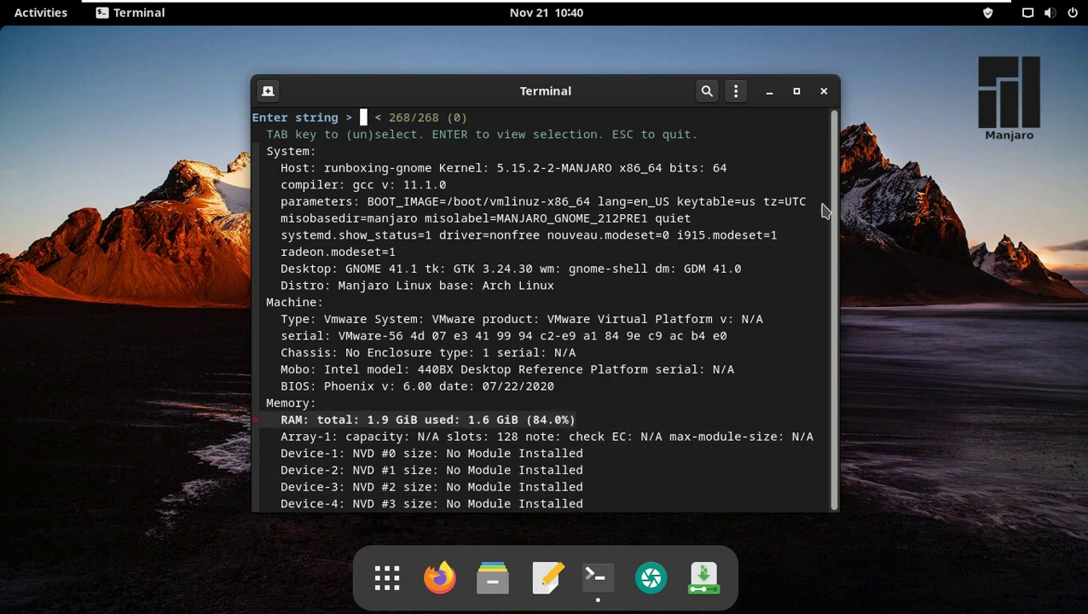
click(824, 90)
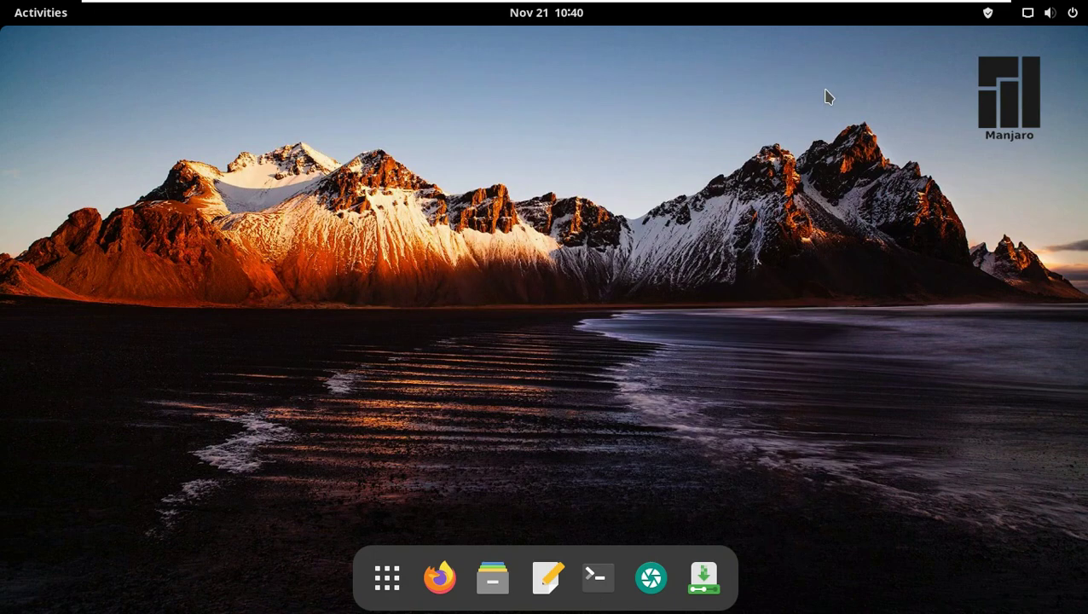
Step: Launch System Monitor, check its version in the About information, and close it
click(388, 576)
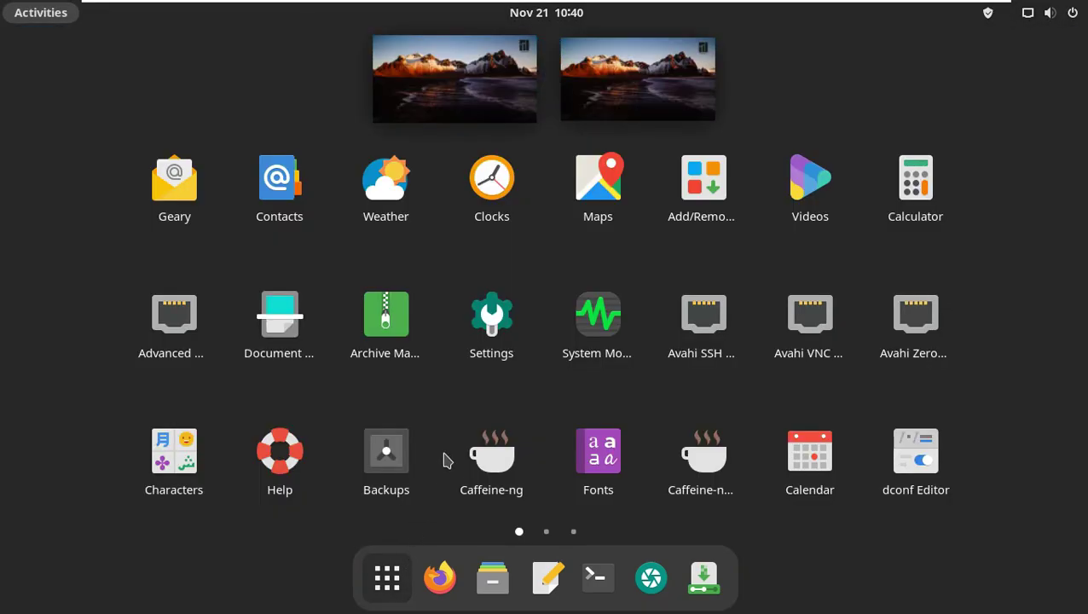
click(573, 366)
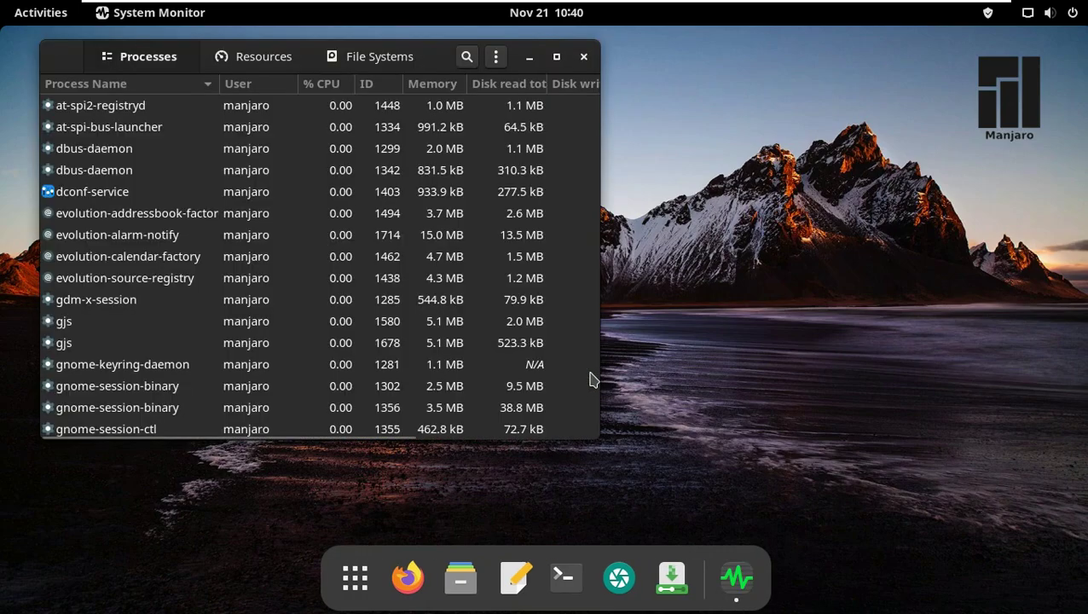
click(495, 56)
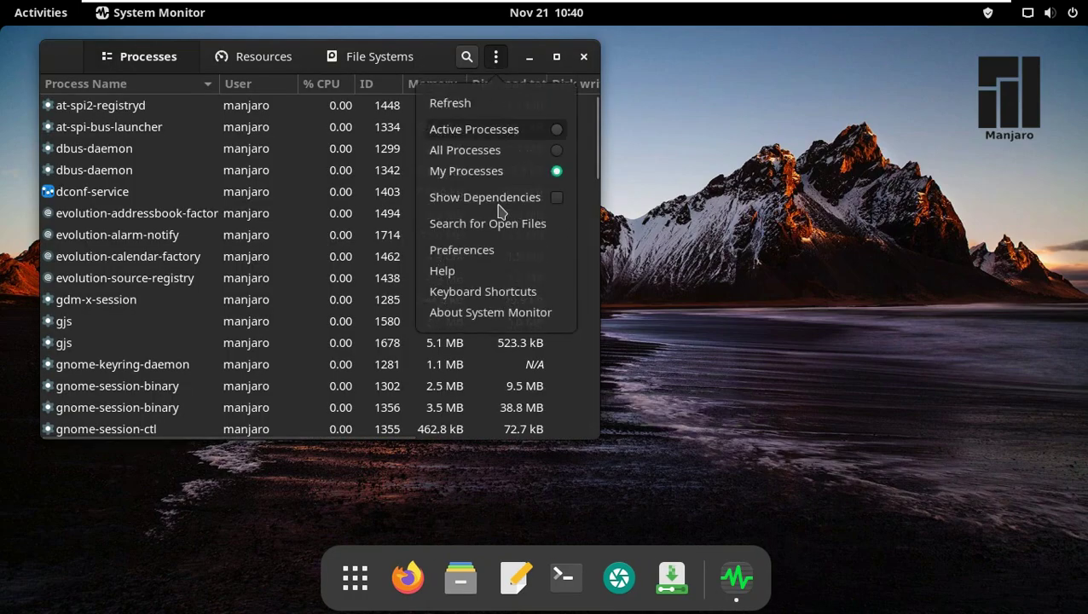
click(491, 314)
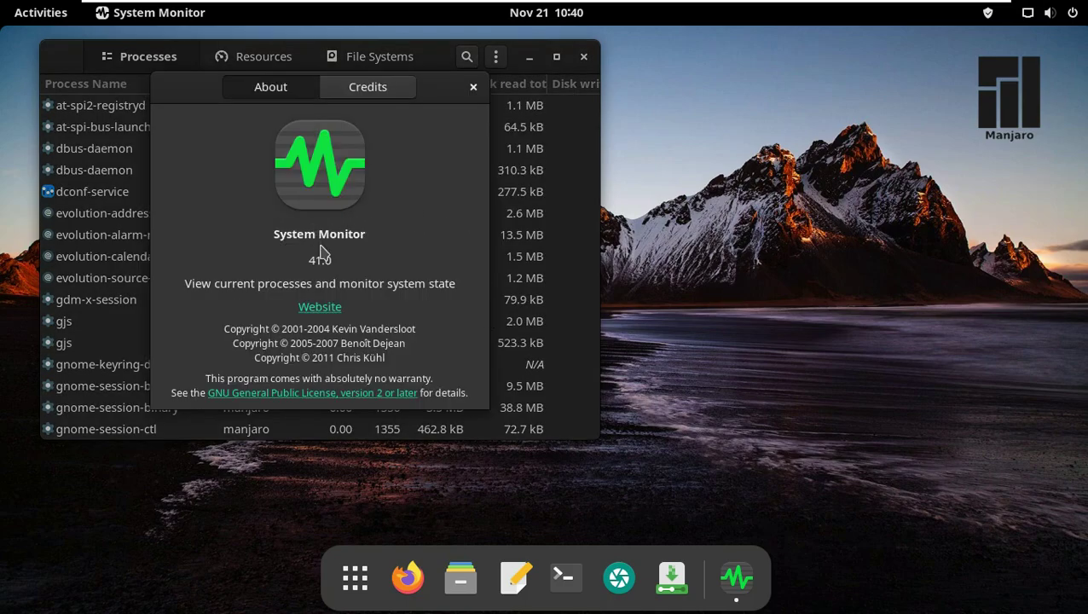
drag(311, 262, 344, 262)
click(473, 87)
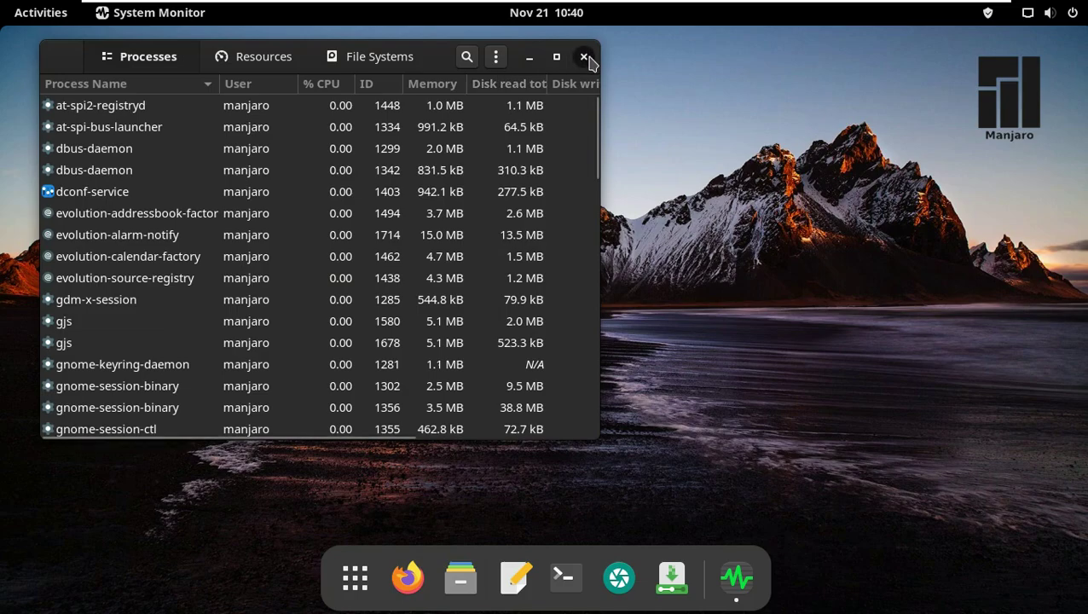
click(584, 57)
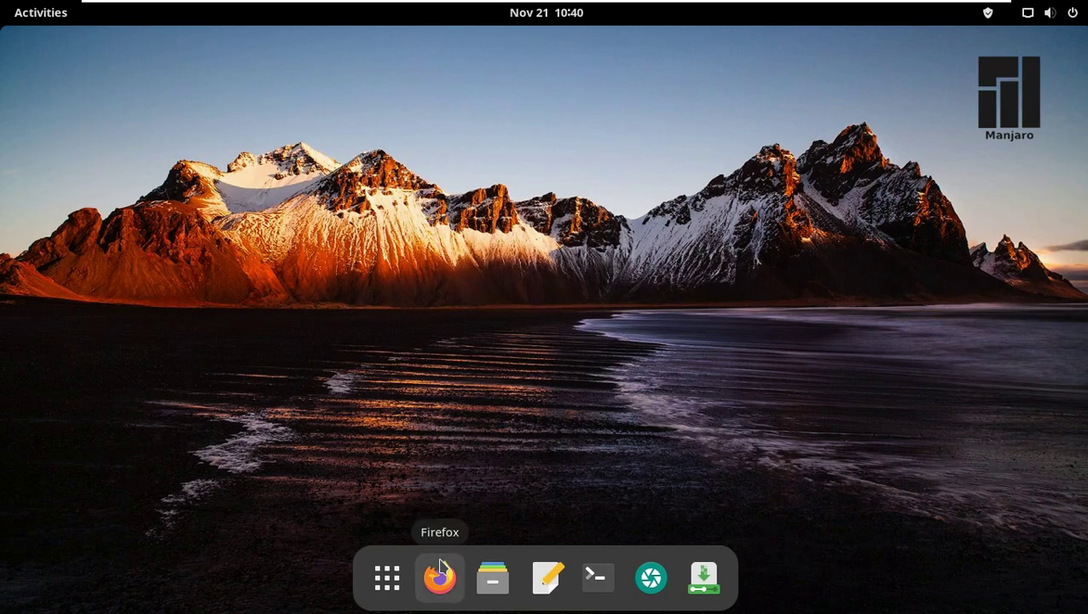
Step: Launch Add/Remove Software, show the installed packages, and maximize its window
click(384, 565)
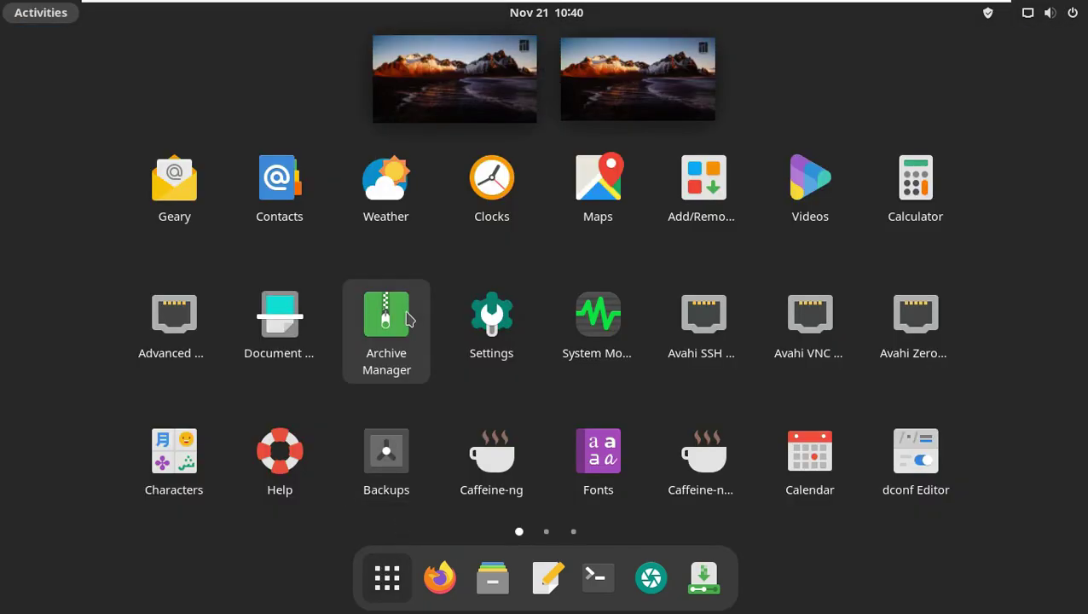
click(705, 179)
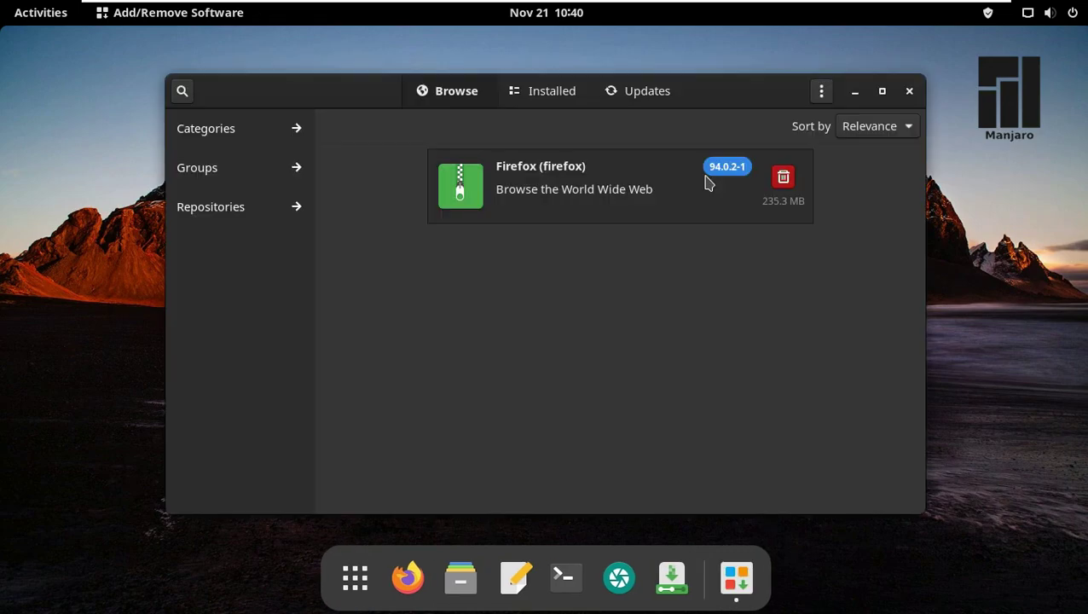
click(559, 96)
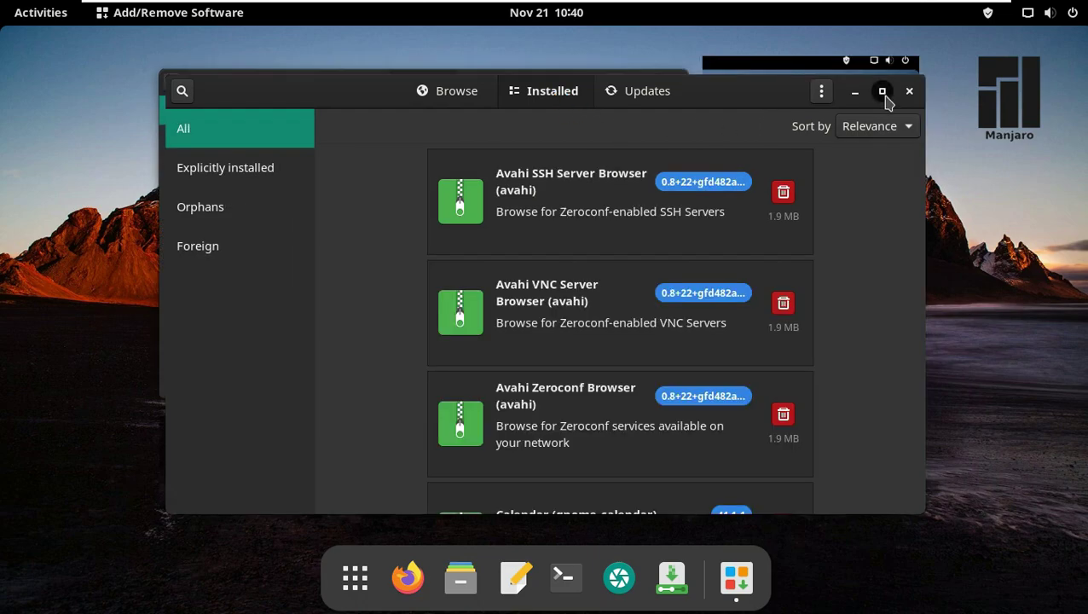
click(883, 91)
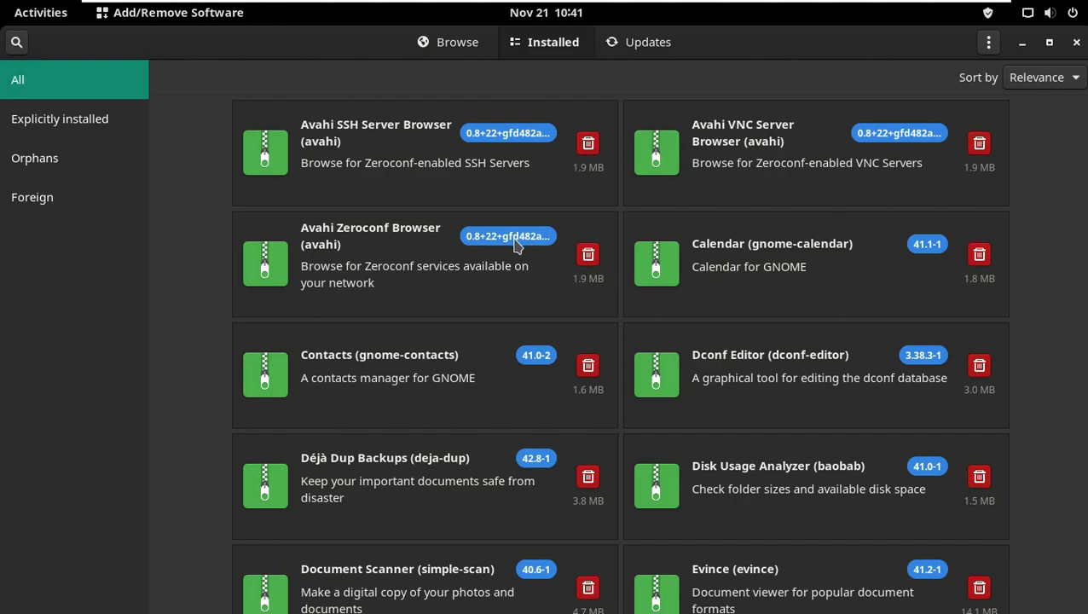
Step: Look through the list of all installed packages and their versions
scroll(515, 247, down, 1)
scroll(515, 246, down, 3)
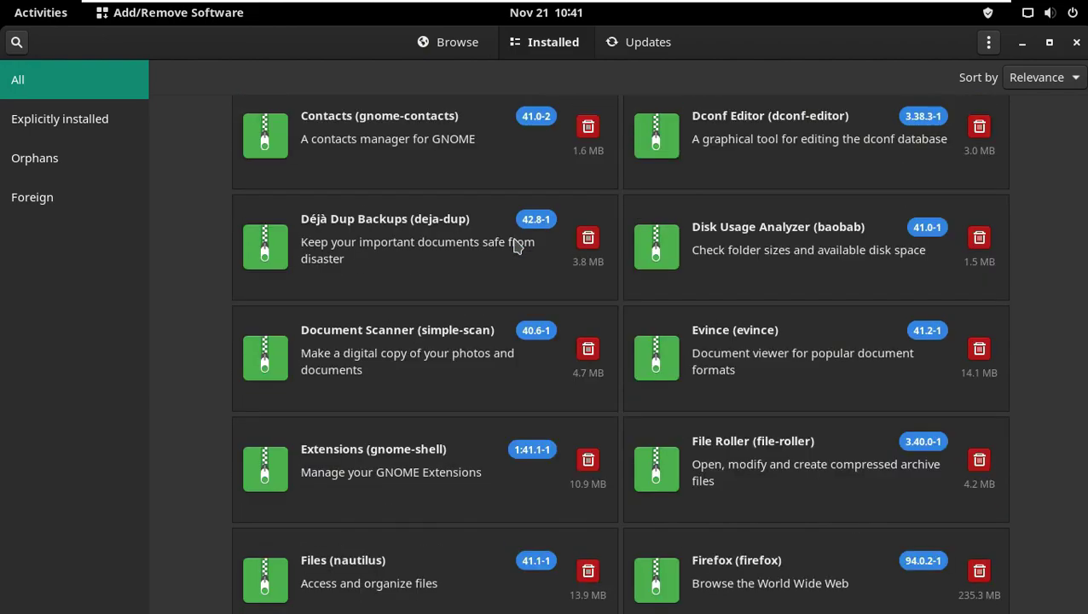
scroll(515, 246, down, 1)
scroll(515, 247, down, 4)
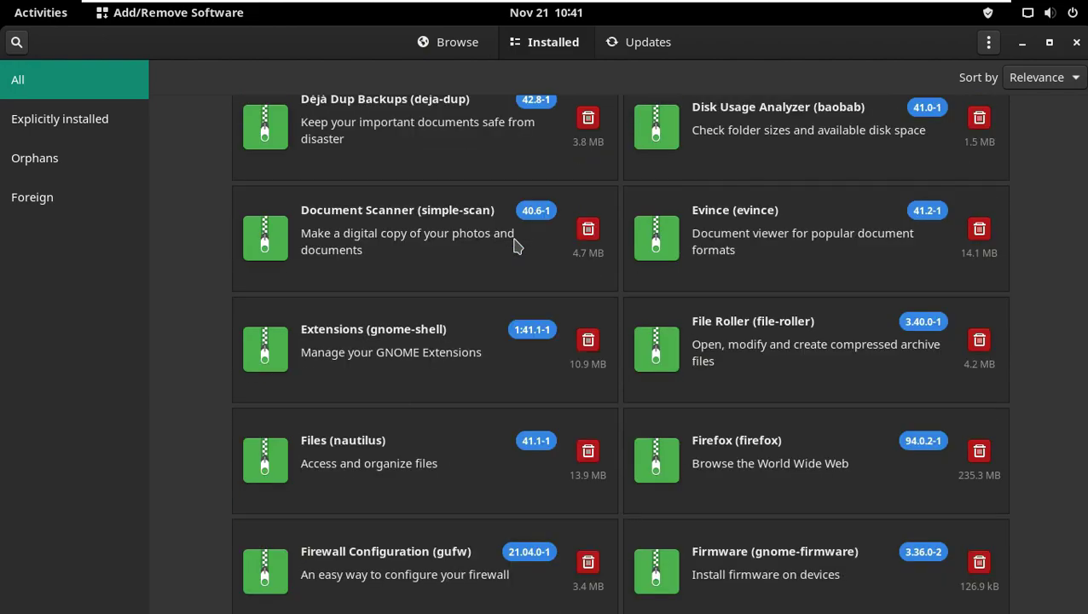
scroll(515, 247, down, 4)
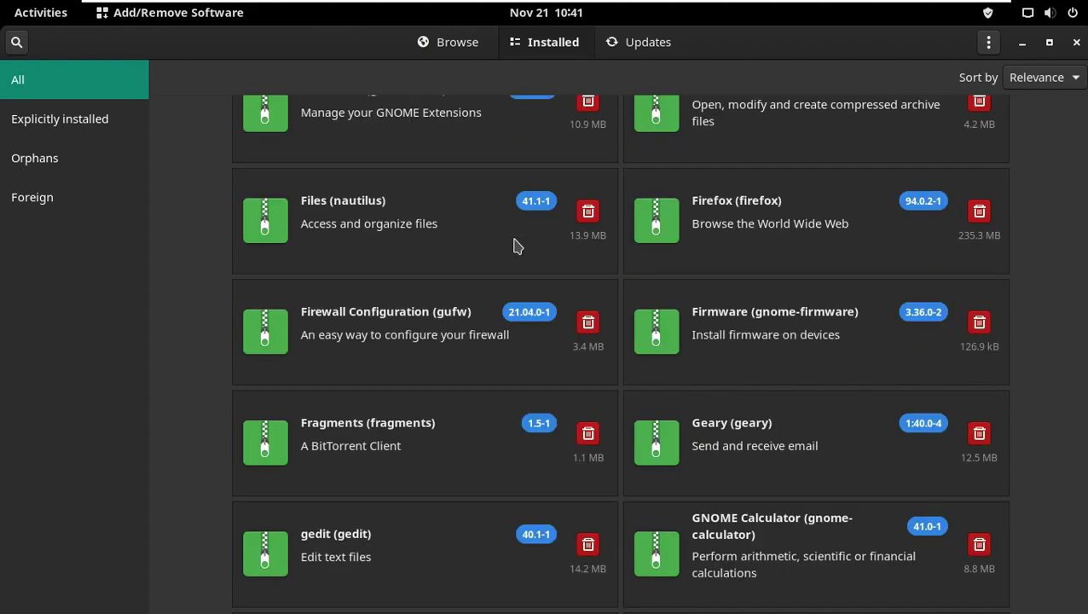
scroll(515, 247, down, 8)
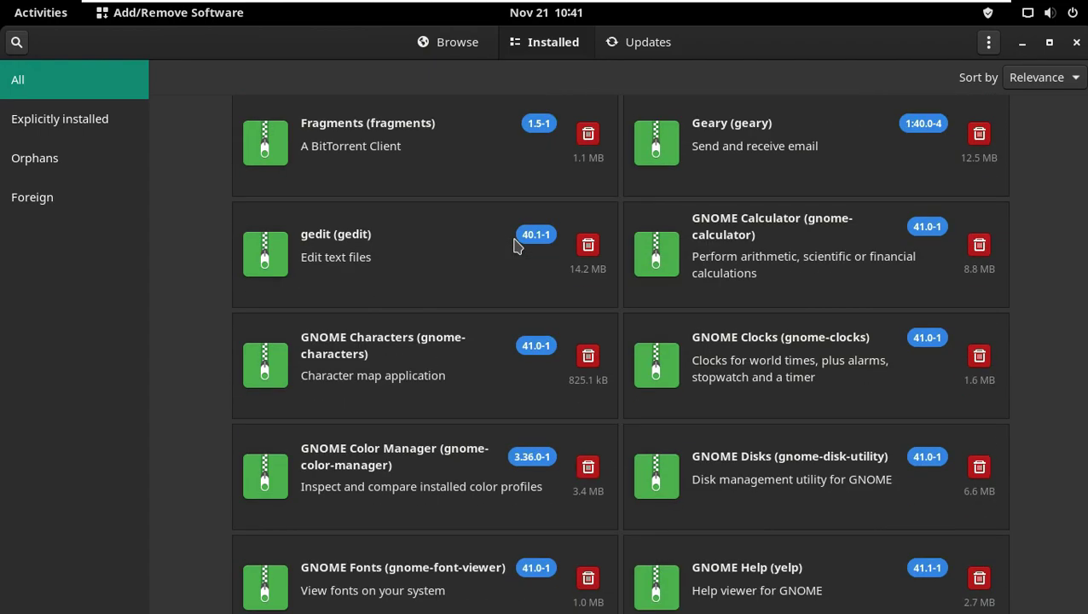
scroll(516, 247, down, 6)
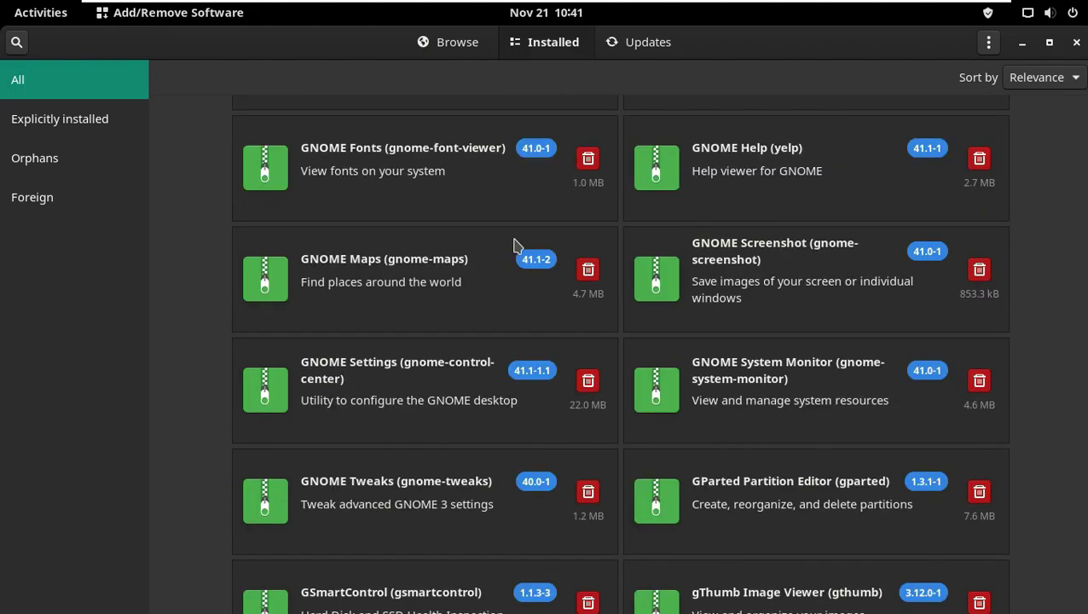
scroll(515, 246, down, 4)
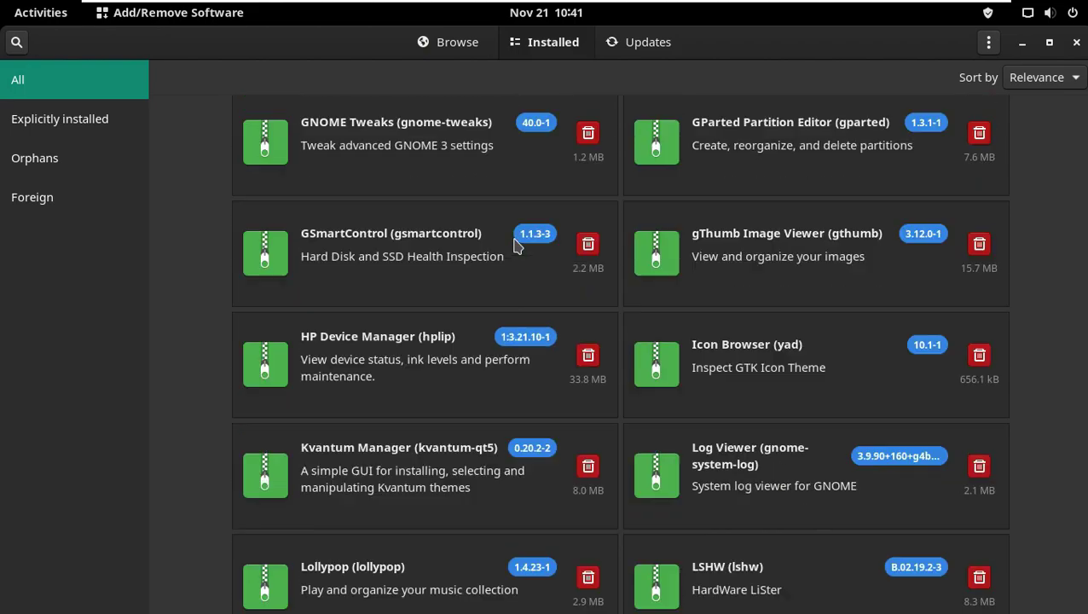
scroll(515, 246, down, 6)
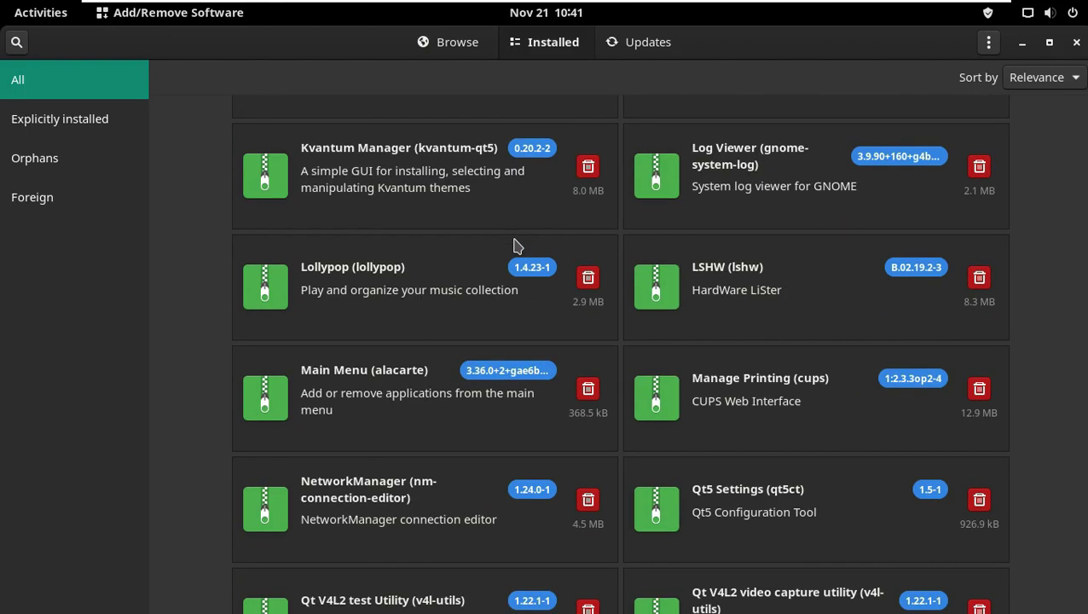
scroll(515, 247, down, 7)
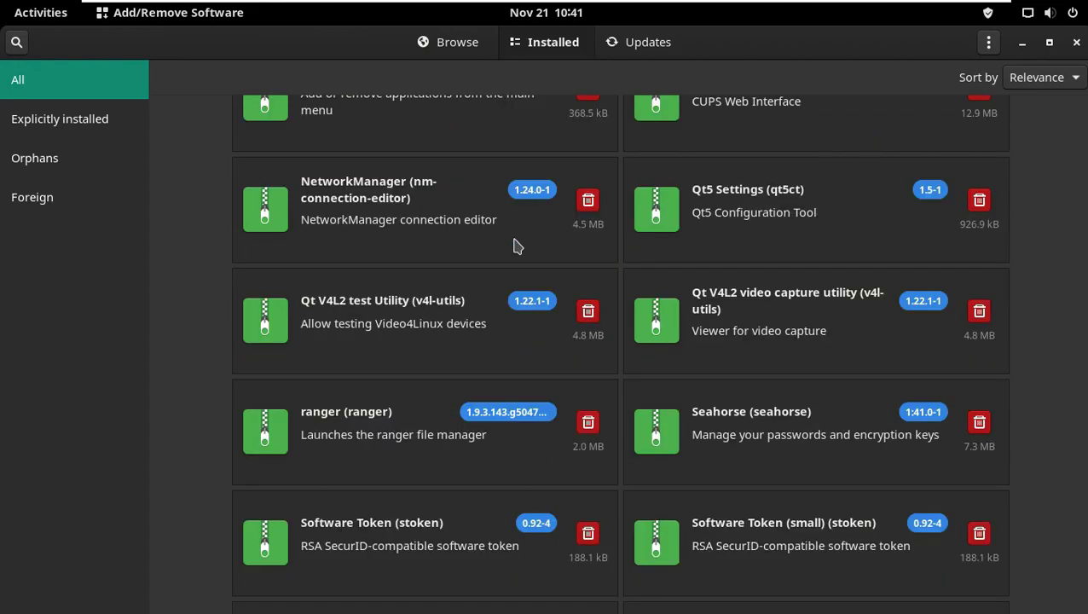
scroll(515, 246, down, 6)
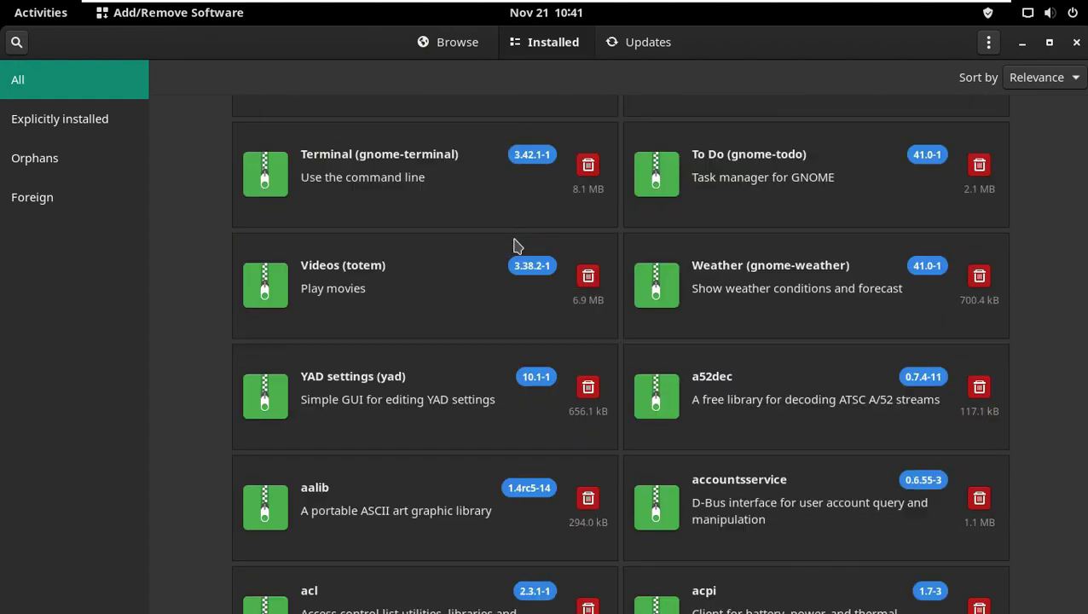
scroll(516, 246, down, 3)
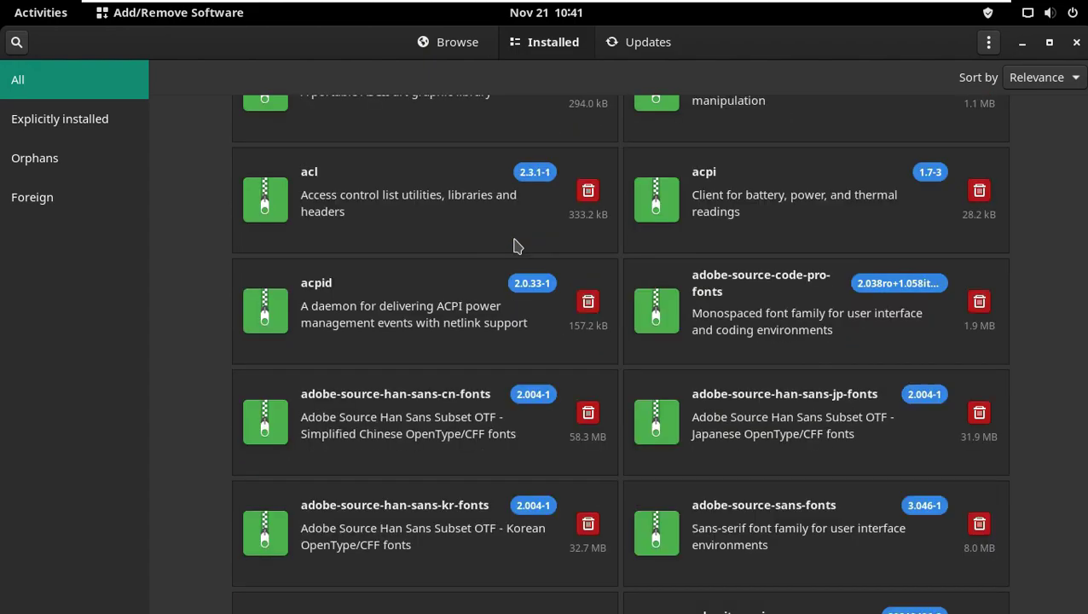
scroll(516, 246, down, 4)
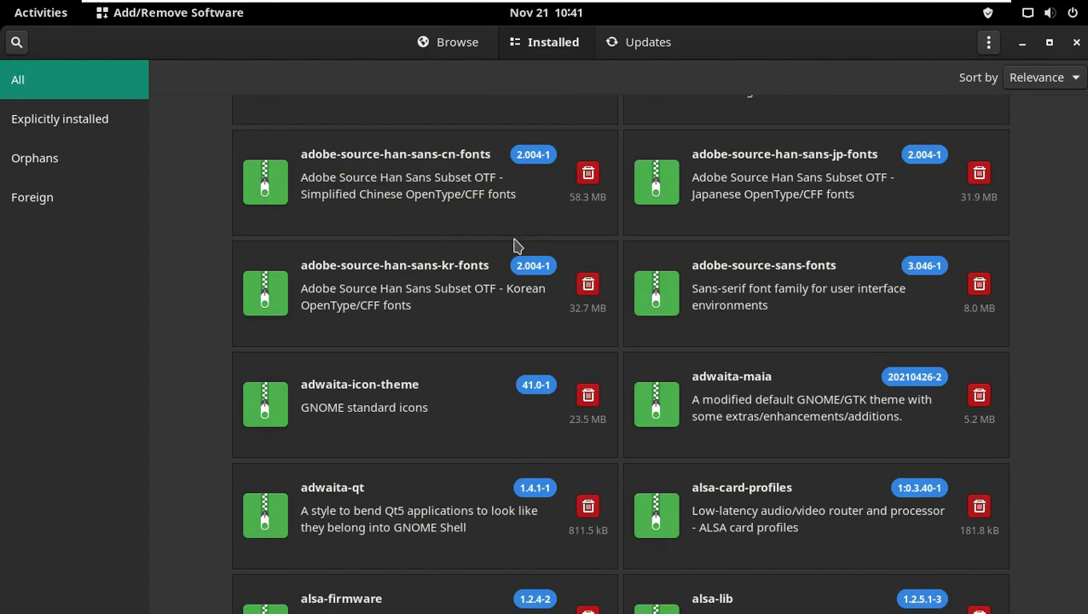
scroll(515, 247, down, 3)
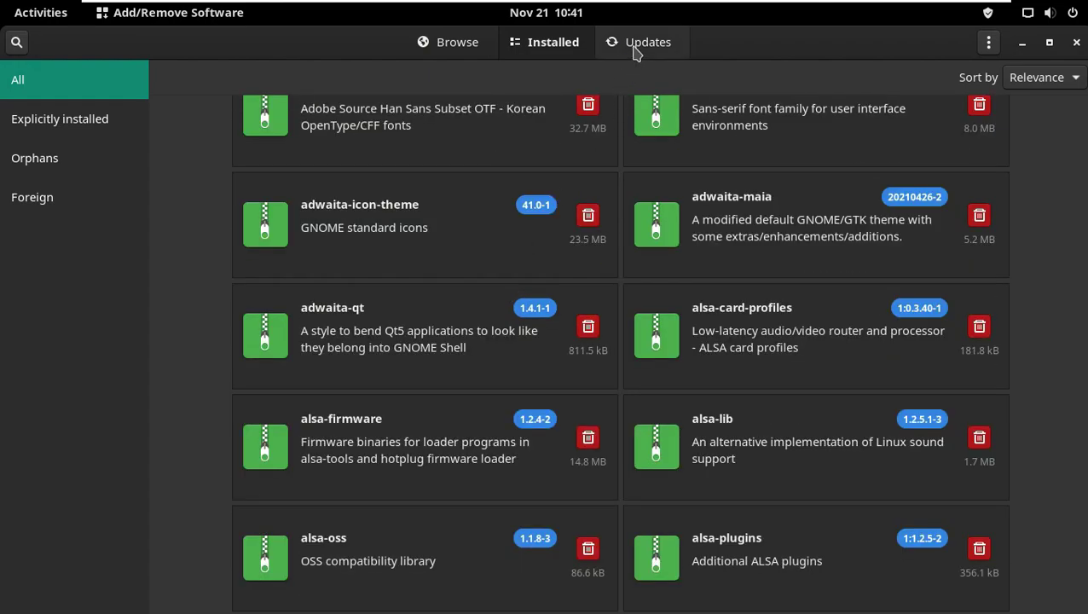
Step: Check for available system updates, then return to the installed packages and browse further down the list
click(633, 46)
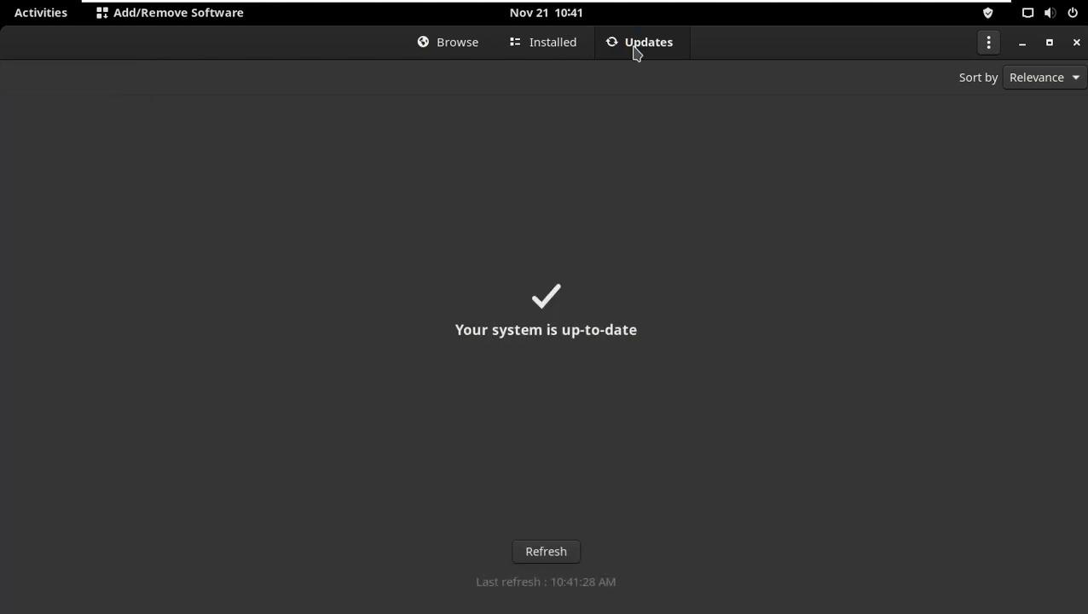
click(549, 47)
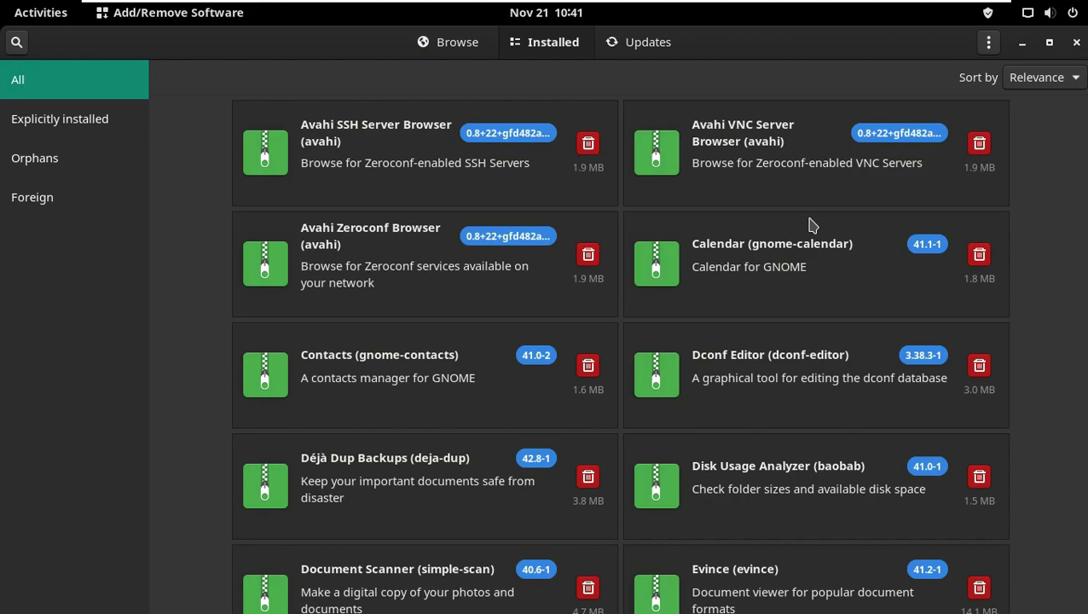
drag(1087, 194, 1087, 592)
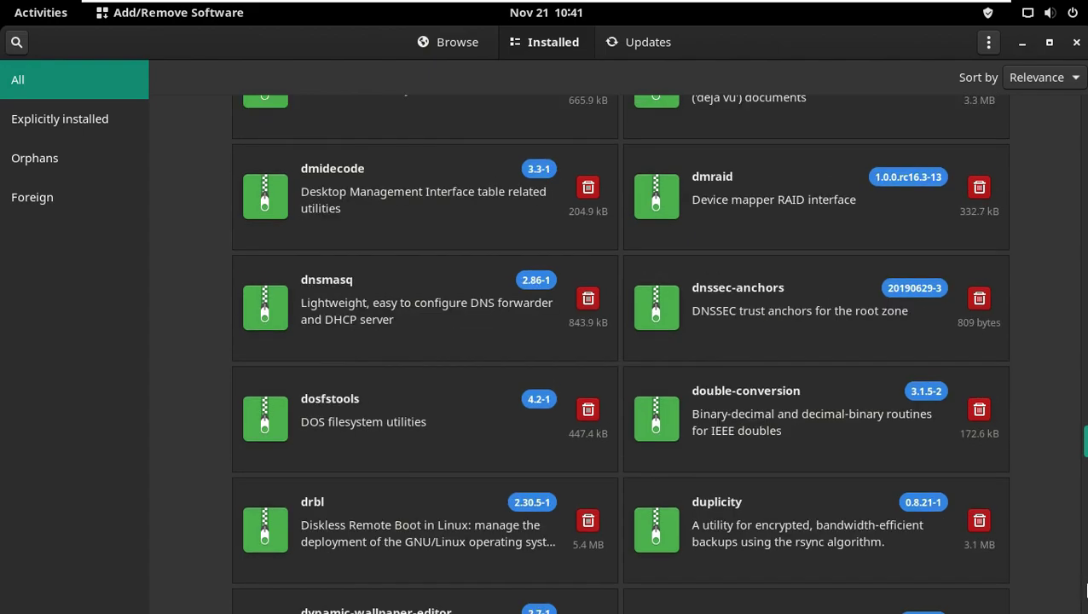
Step: Close Add/Remove Software and launch Firefox
click(1076, 42)
click(452, 567)
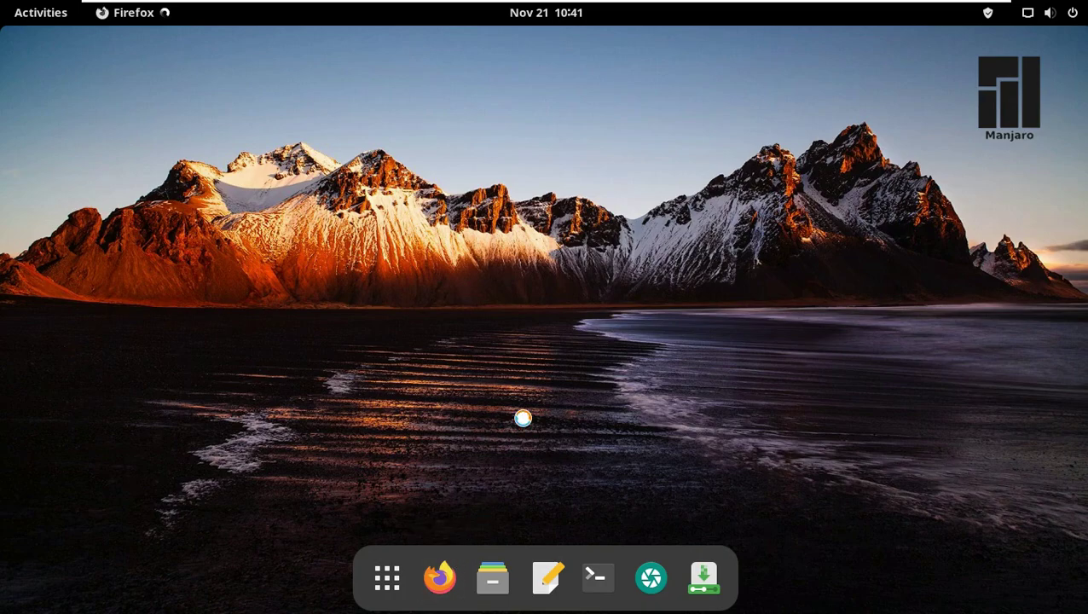